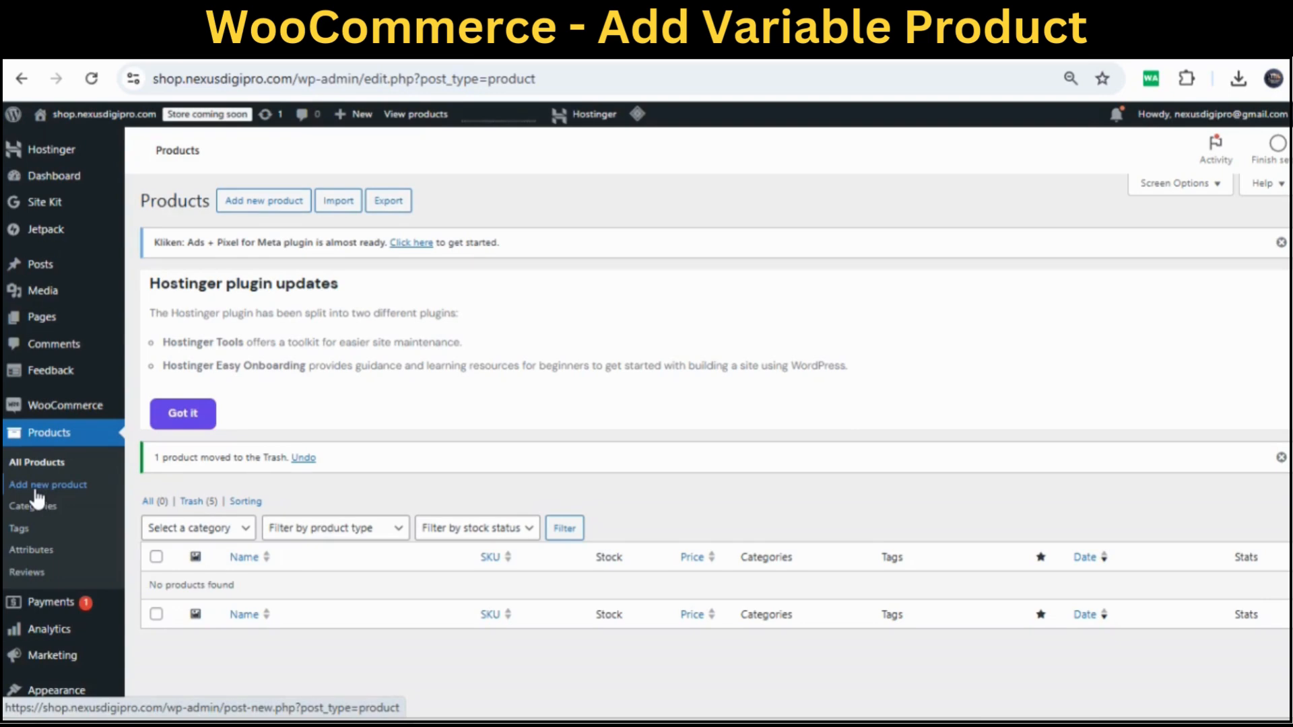
# Start a new product and title it "Men's T-Shirt".
pyautogui.click(61, 494)
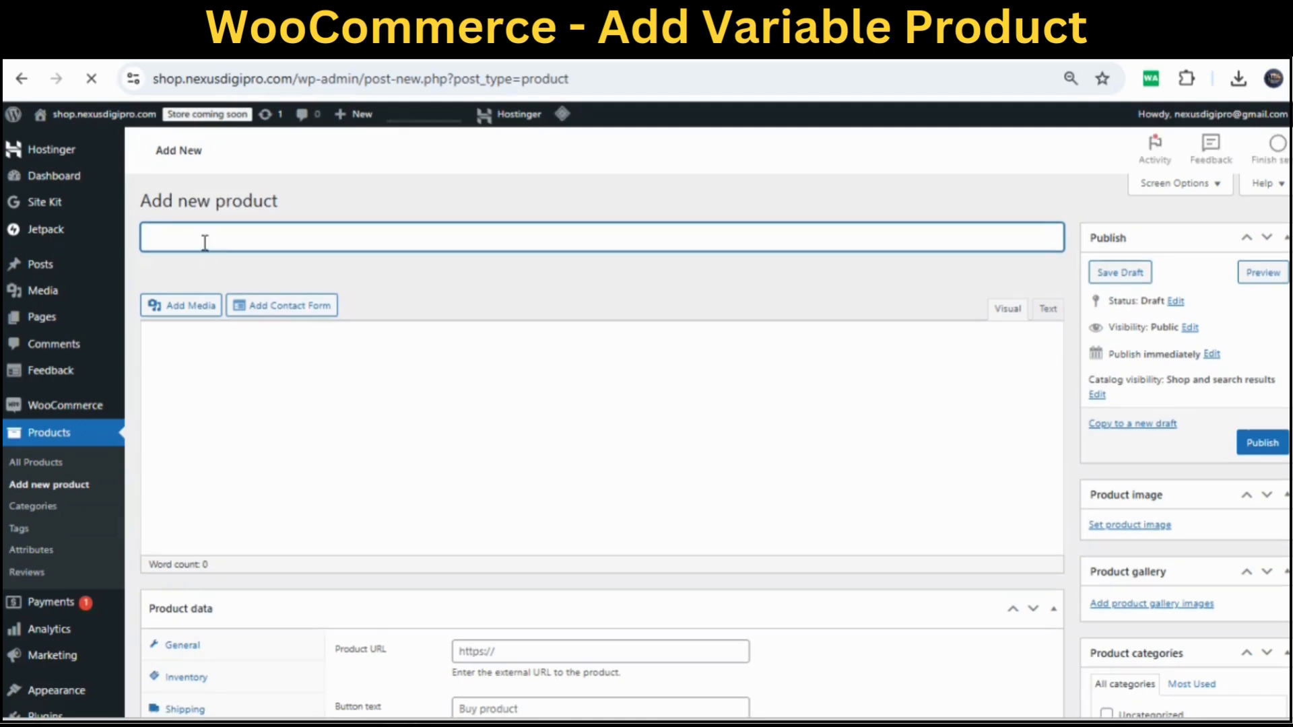
pyautogui.write('Men')
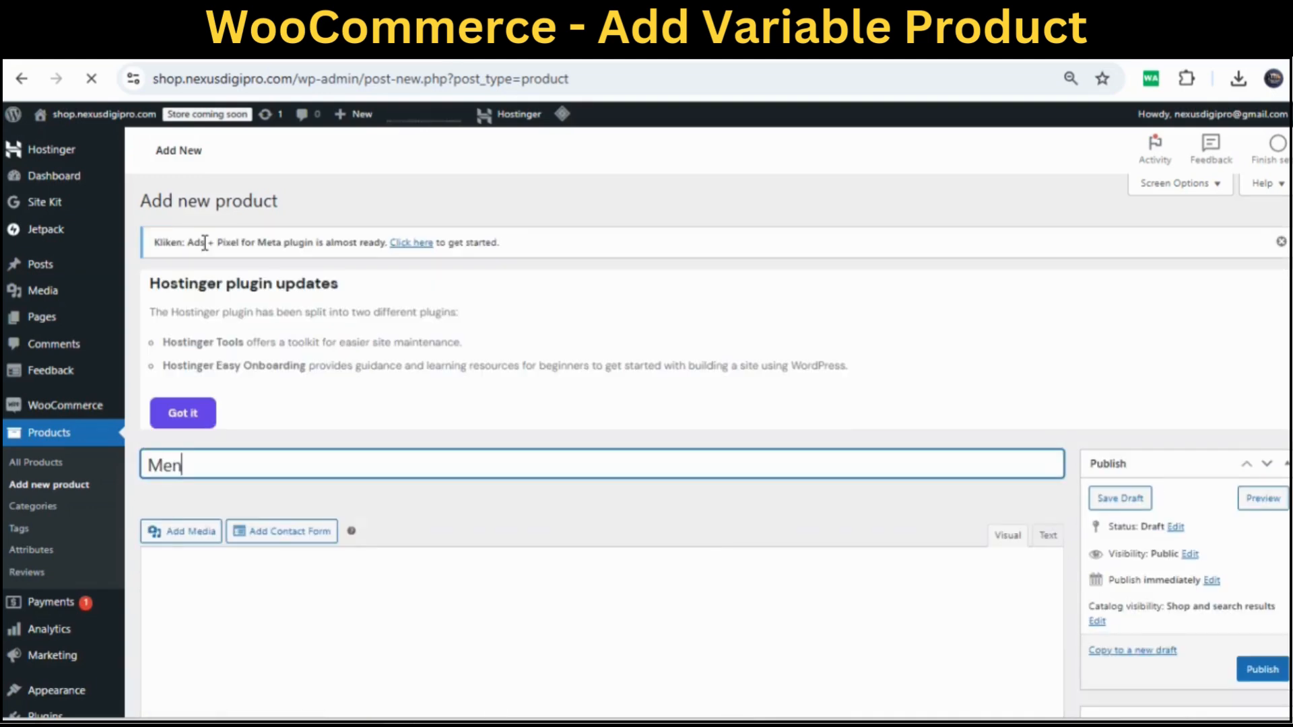
pyautogui.write("'s ")
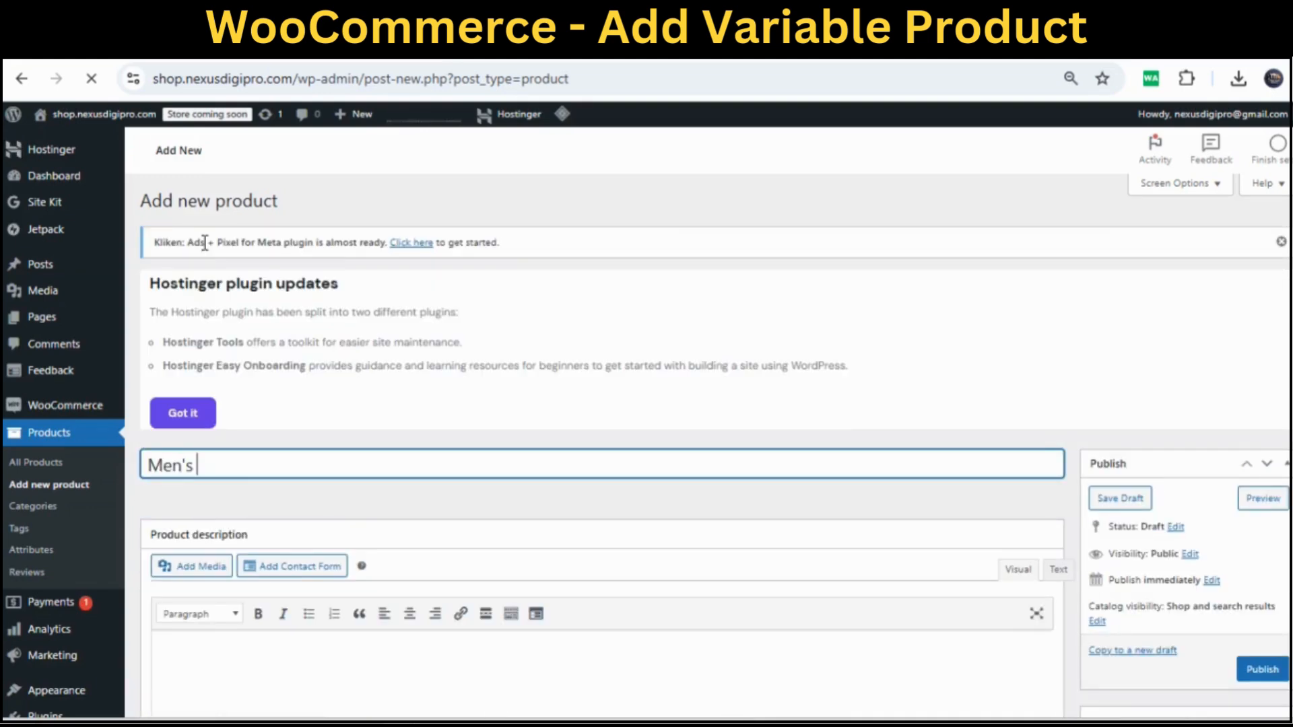
pyautogui.write('T')
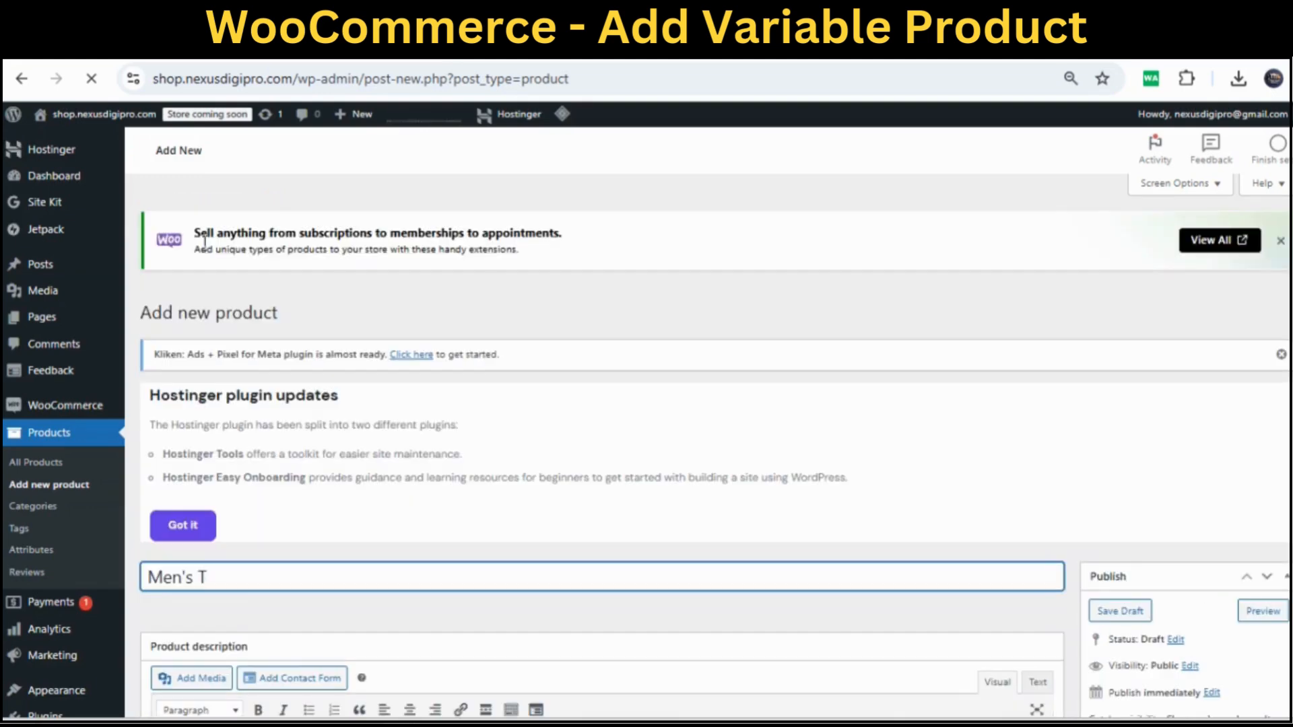
pyautogui.write('-Shirt')
# Copy the bulleted feature list from Vistaprint's Men's Polo T-Shirts page and paste it into the product description.
pyautogui.scroll(-5, 341, 447)
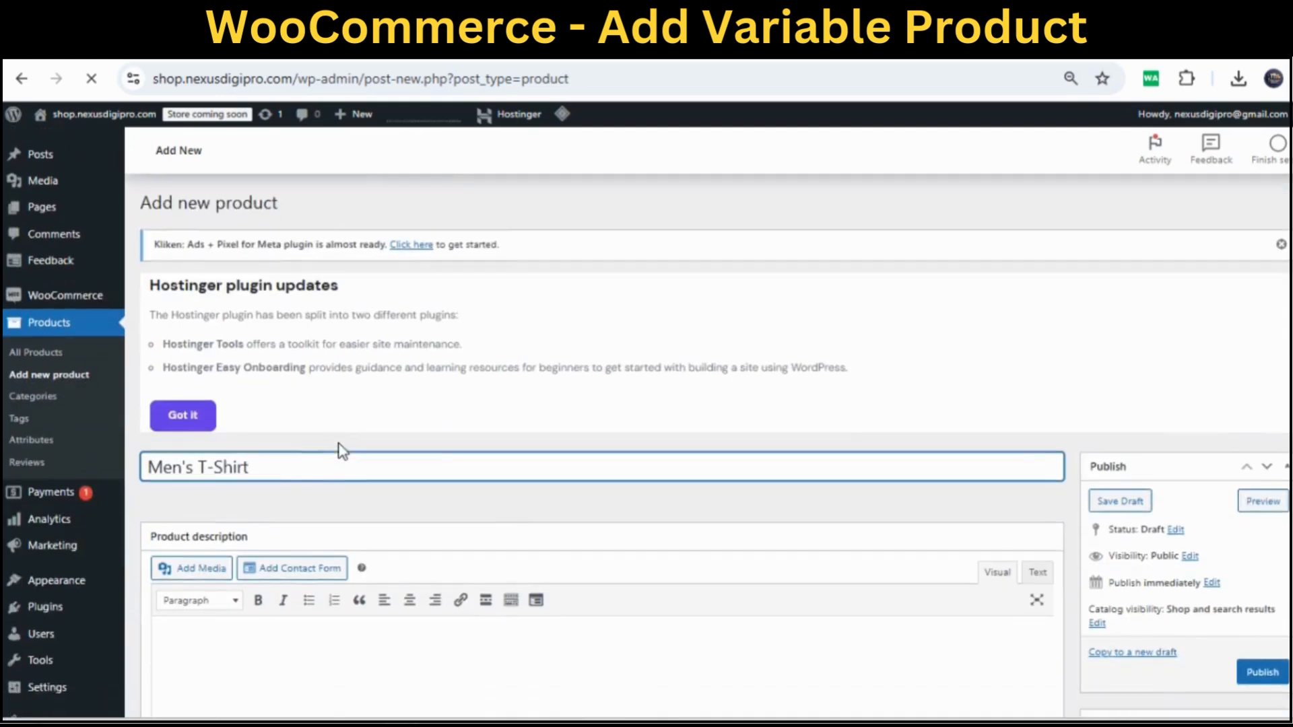
pyautogui.scroll(-2, 341, 450)
pyautogui.click(241, 385)
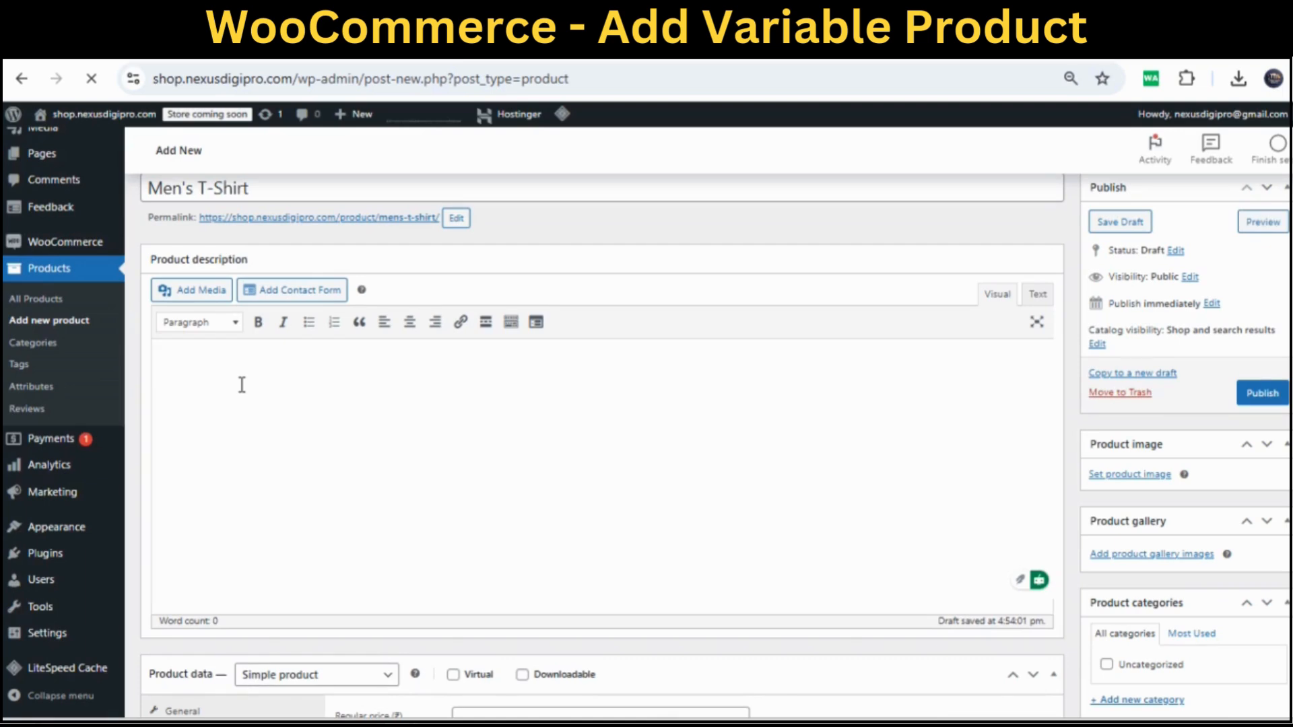
pyautogui.scroll(4, 256, 385)
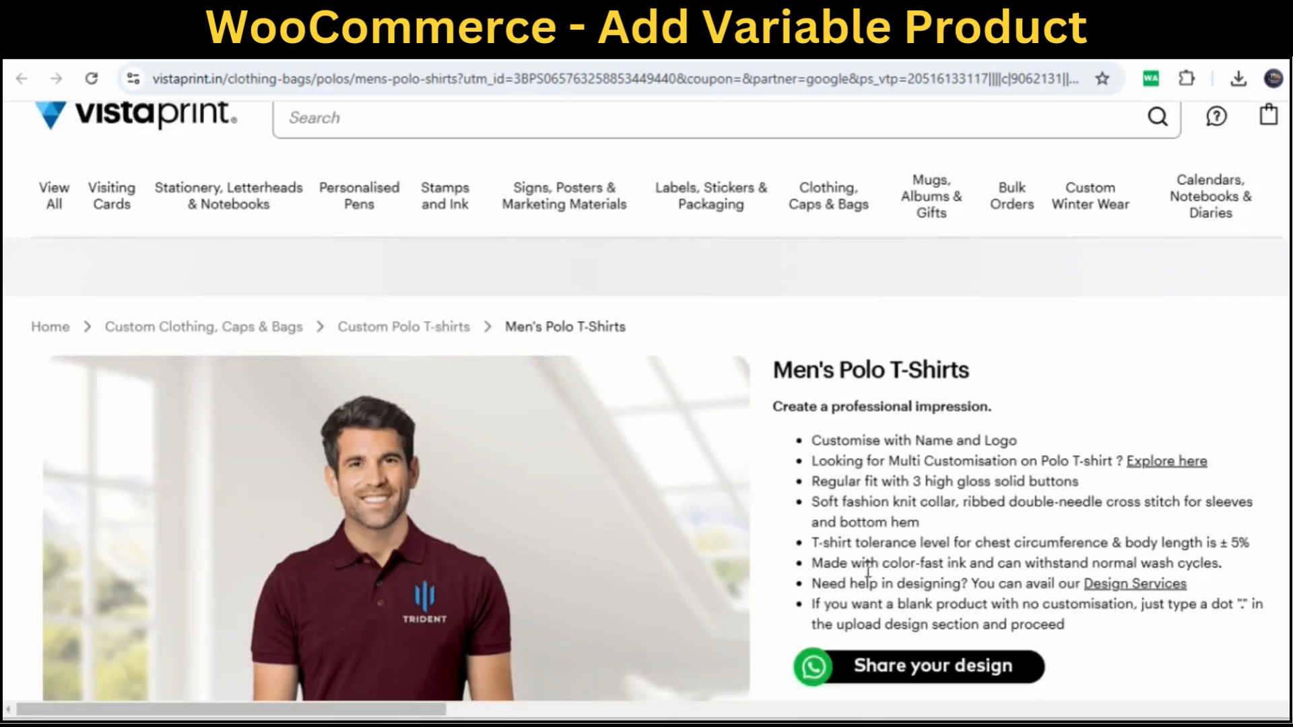
pyautogui.moveTo(870, 571); pyautogui.dragTo(1066, 626)
pyautogui.hotkey('ctrl', 'c')
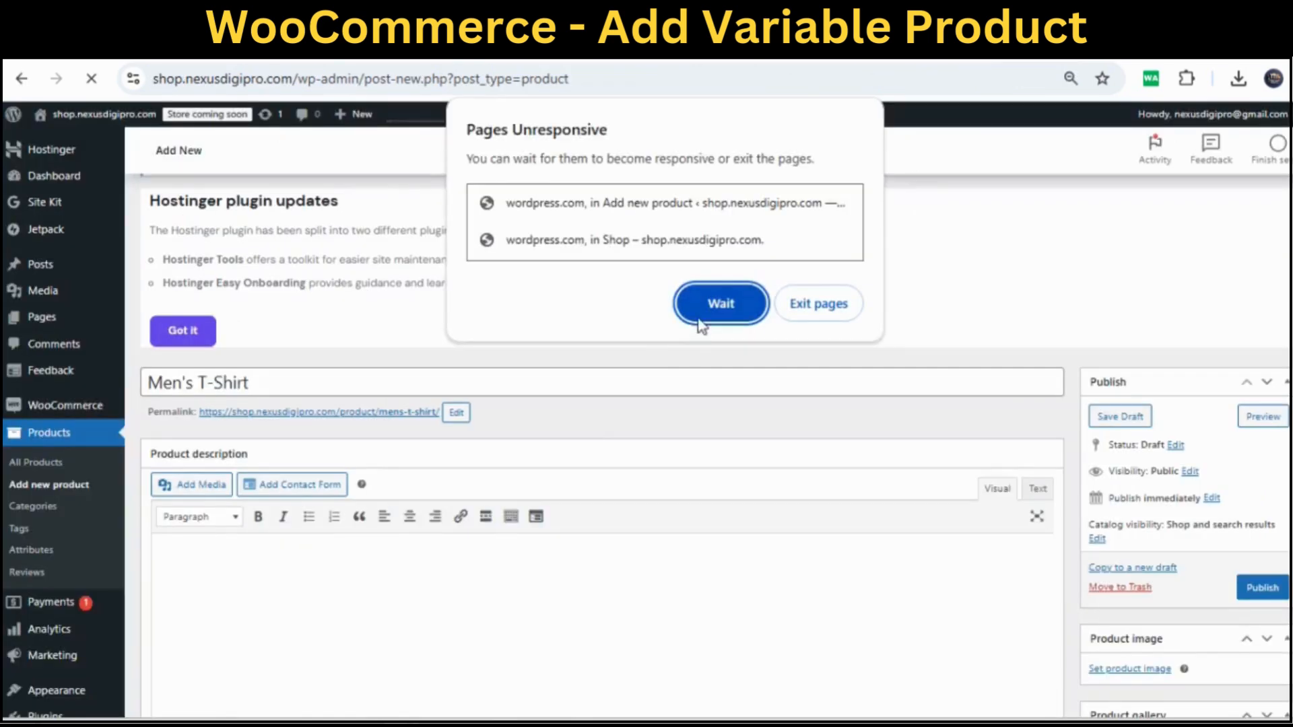
pyautogui.click(714, 303)
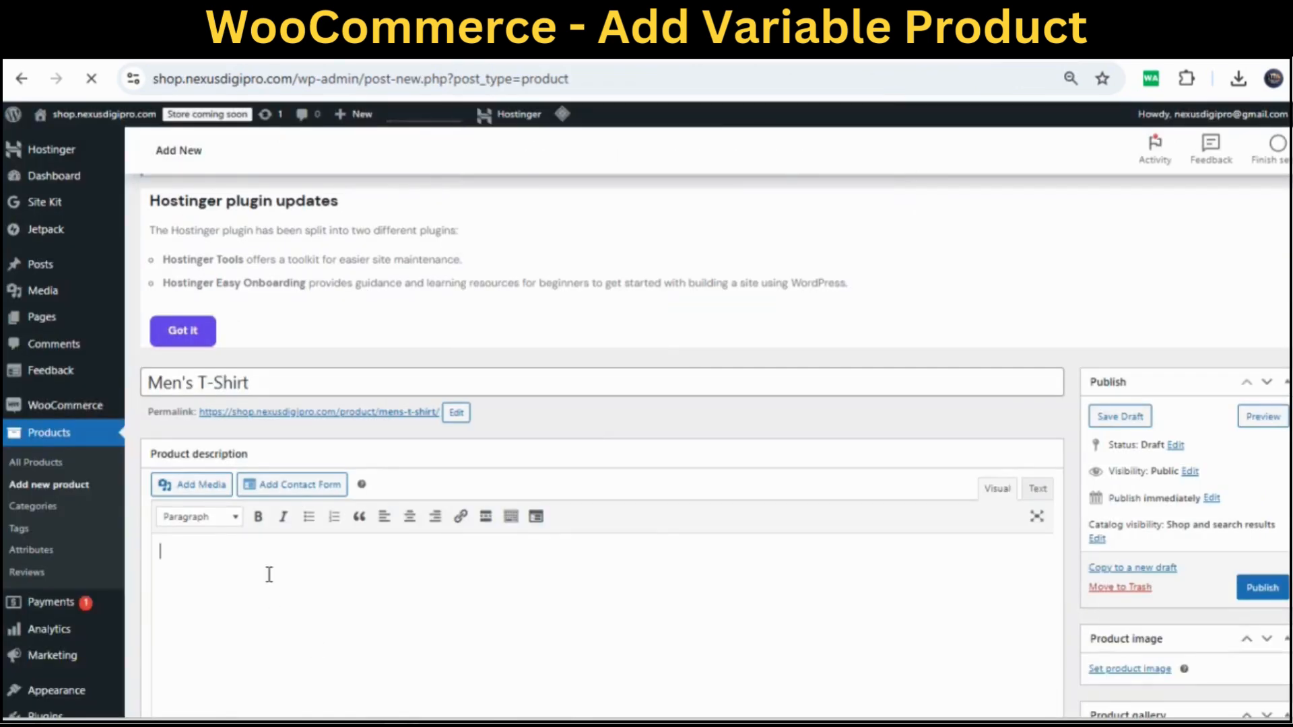
pyautogui.hotkey('ctrl', 'v')
# Set the product type to Variable product in the product data.
pyautogui.scroll(-5, 384, 544)
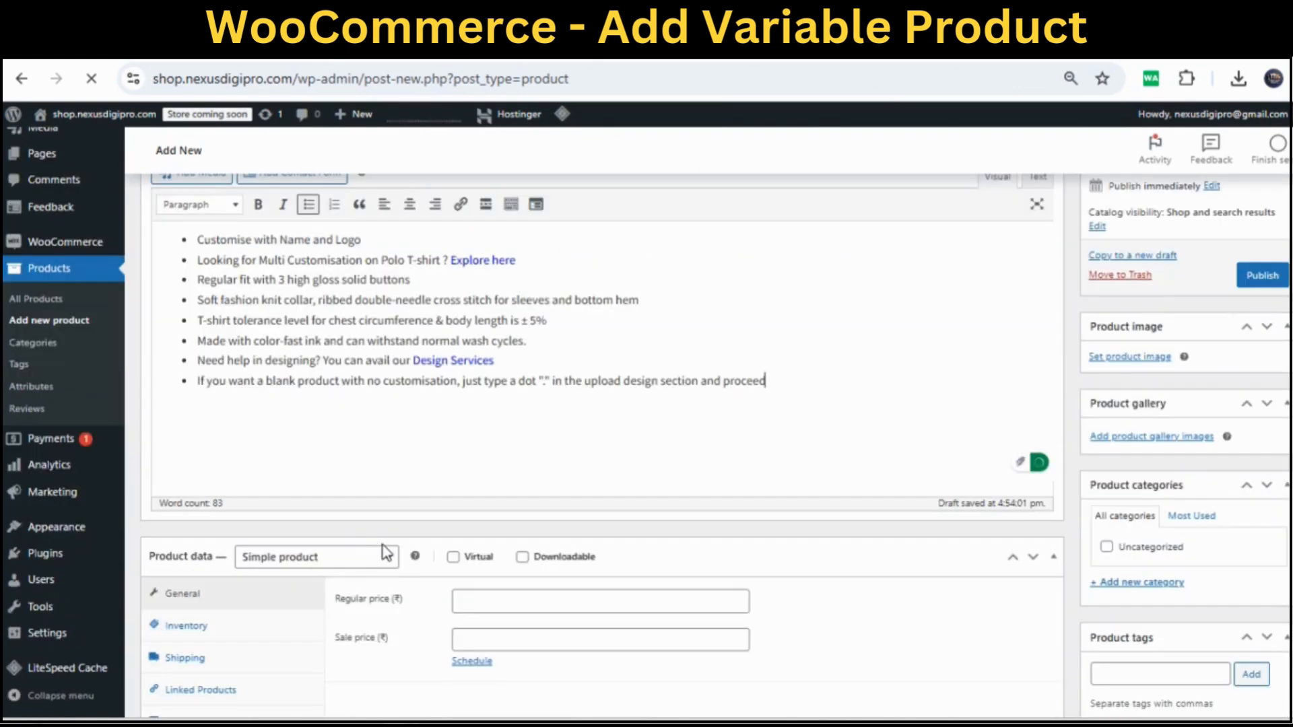
pyautogui.scroll(-3, 386, 553)
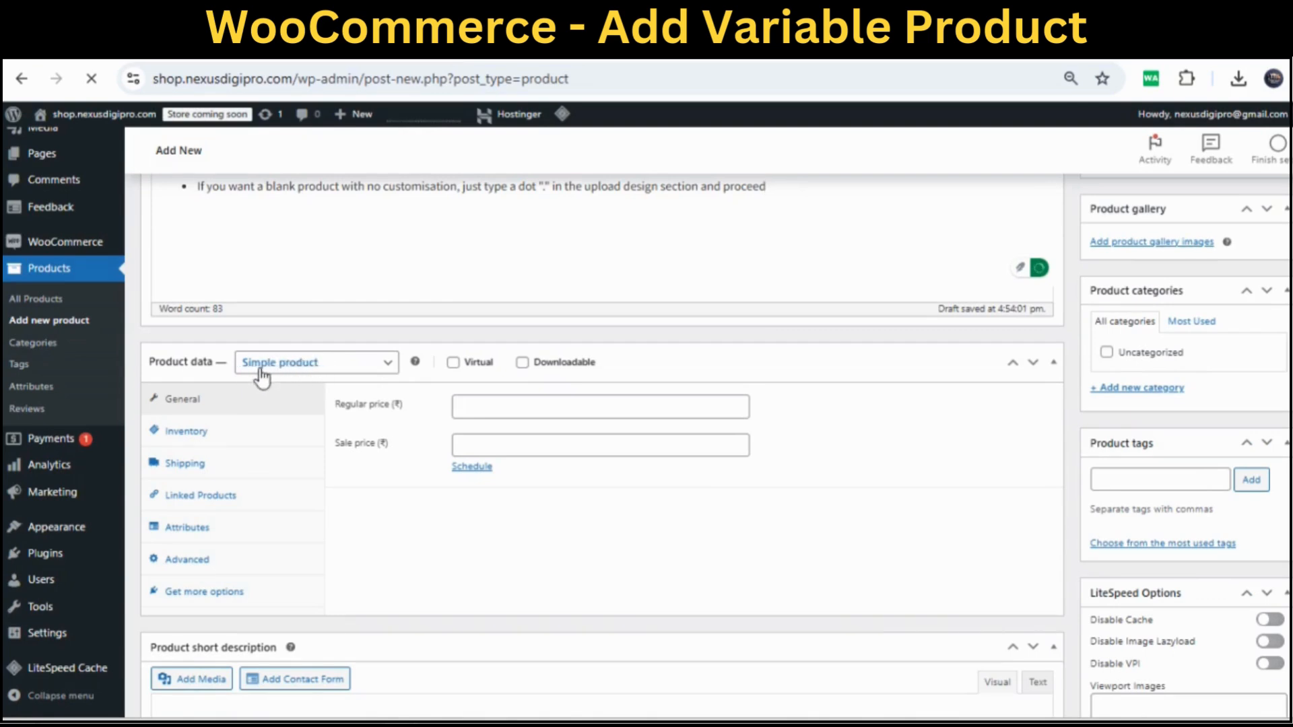
pyautogui.click(387, 366)
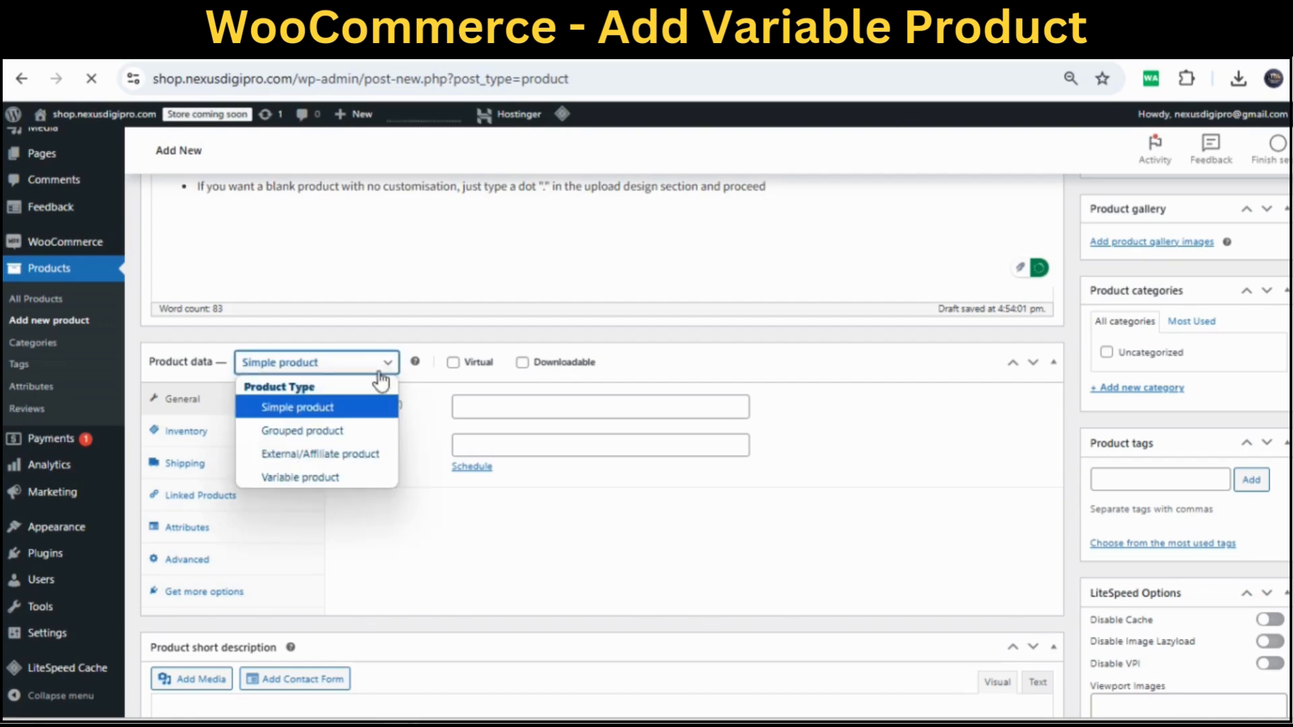
pyautogui.click(326, 478)
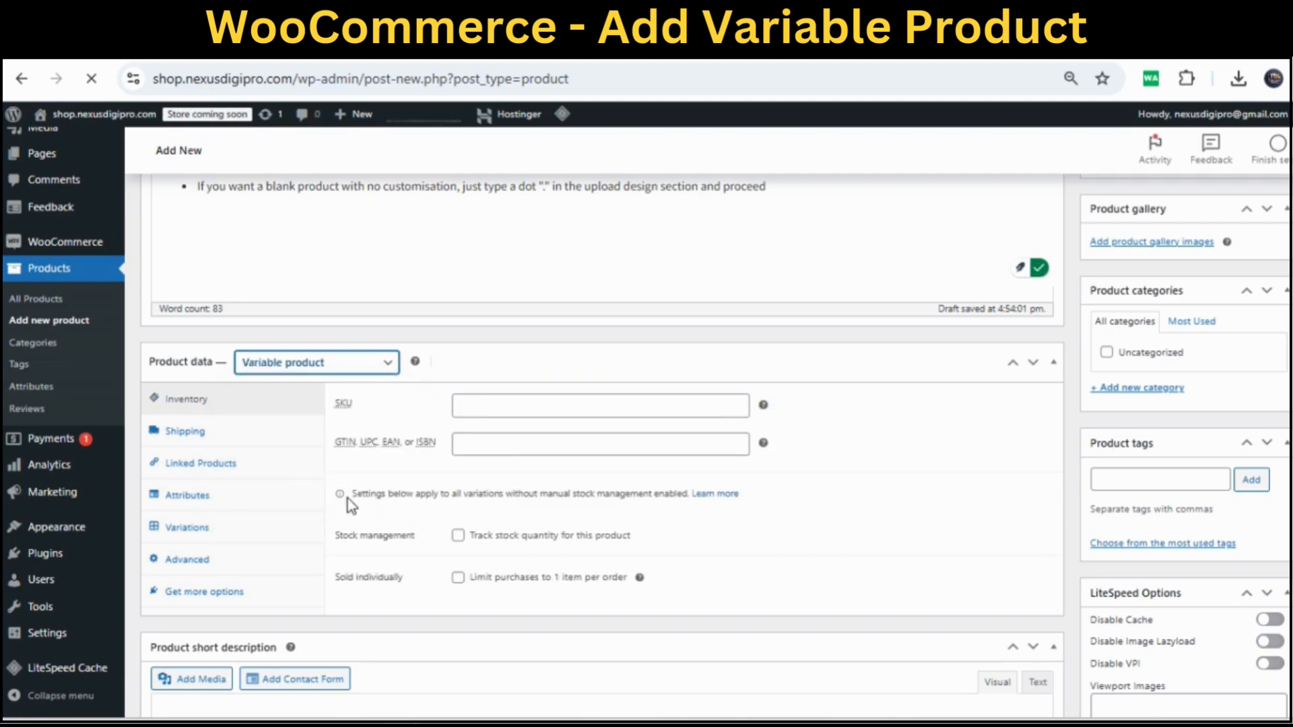
# Enter MensTShirt as the product's SKU.
pyautogui.click(509, 404)
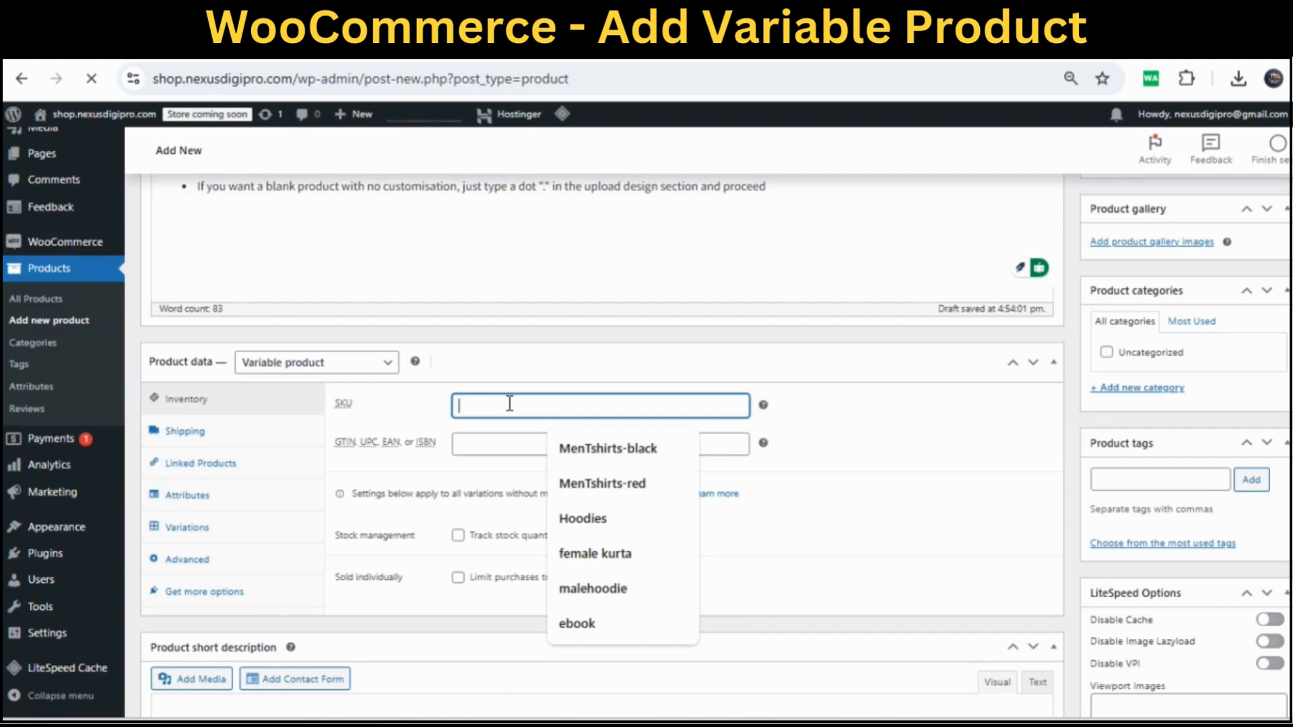
pyautogui.write('Men')
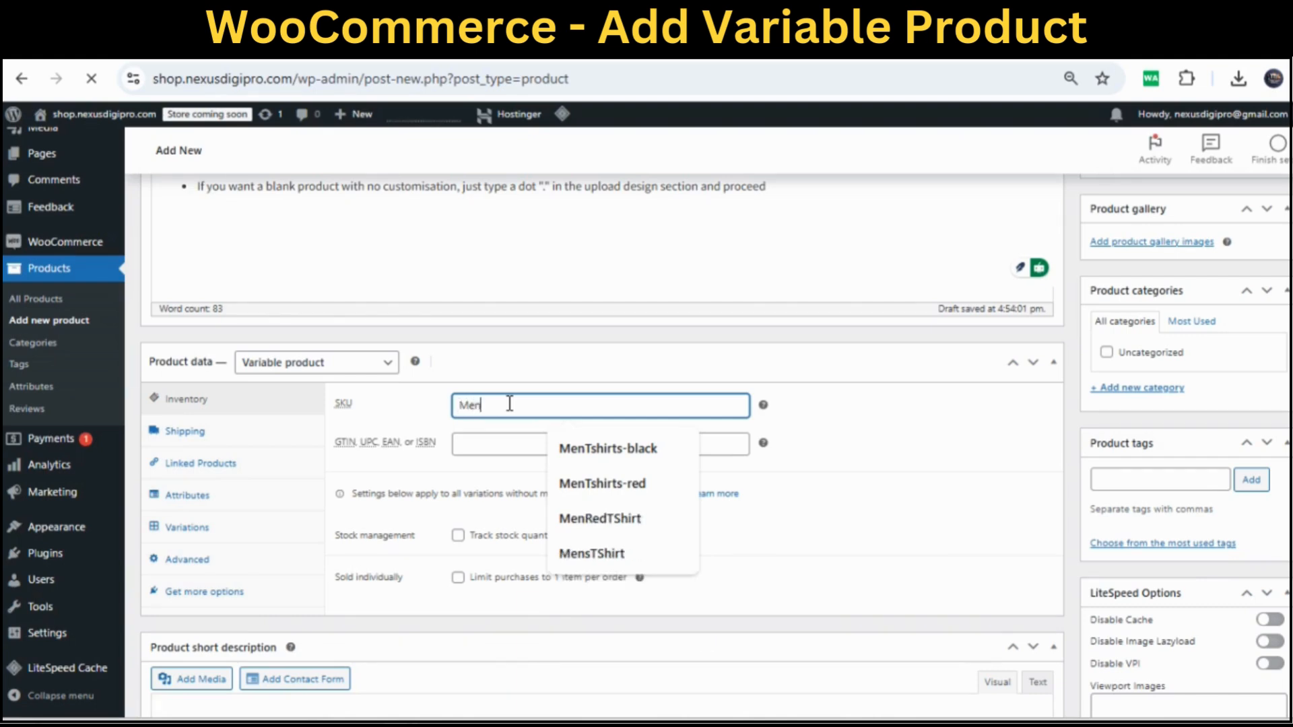
pyautogui.write('s')
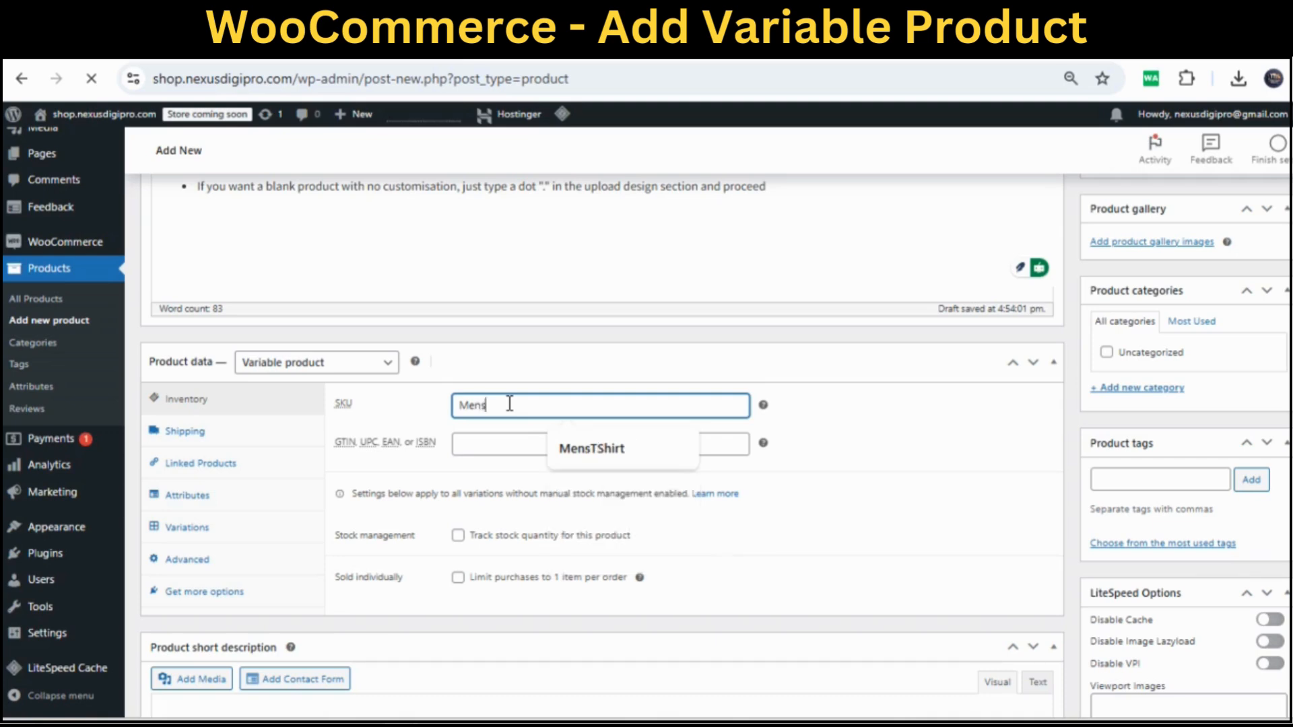
pyautogui.write('TShirt')
pyautogui.scroll(-4, 414, 437)
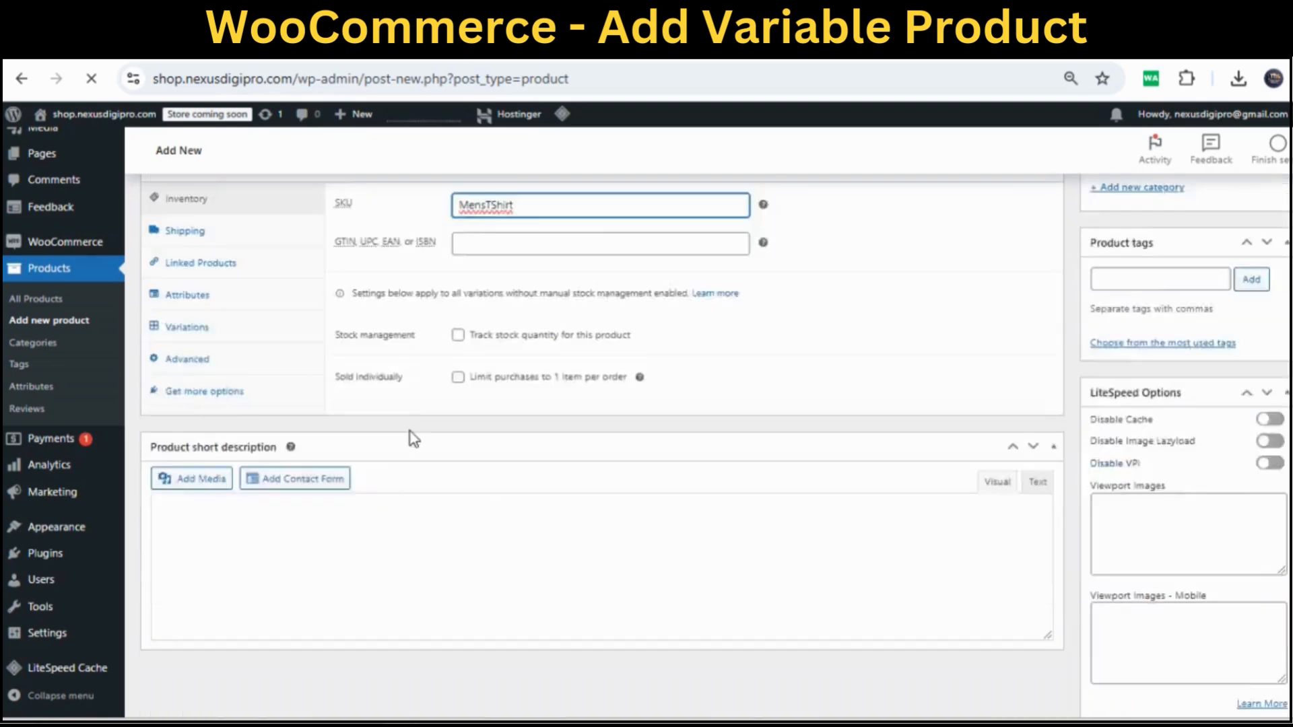
pyautogui.scroll(1, 410, 431)
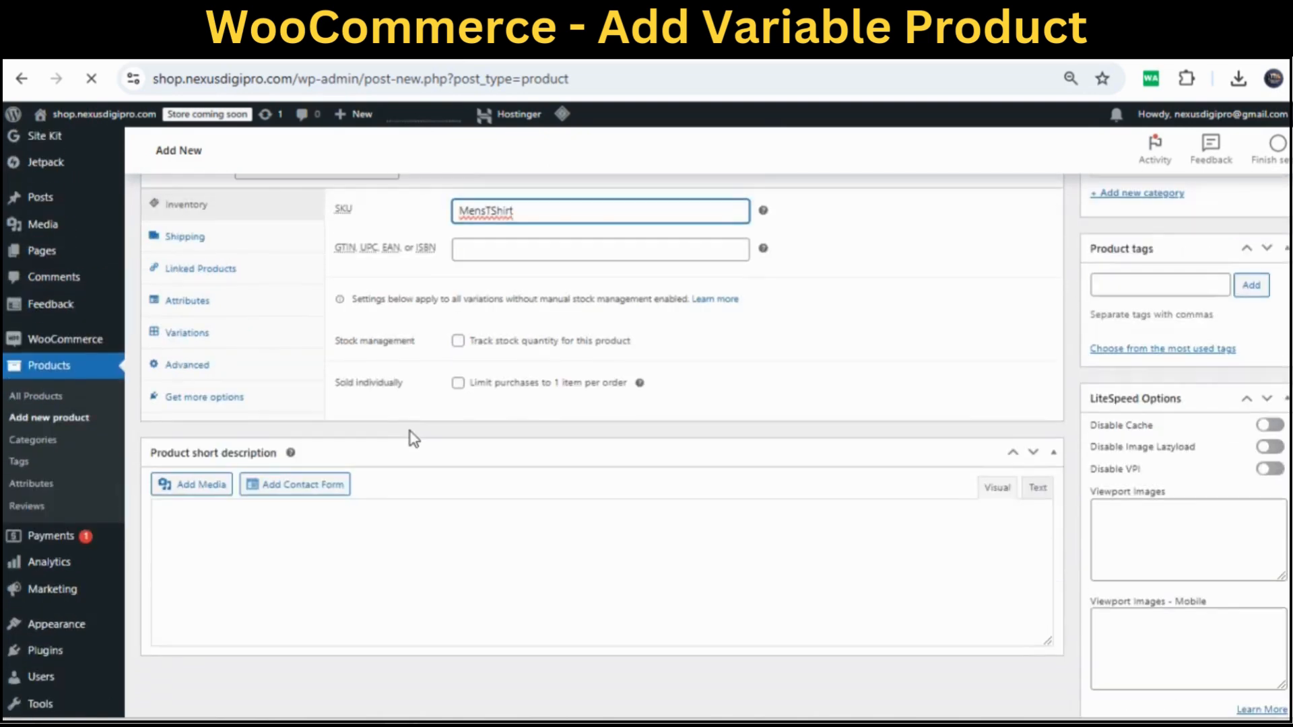
pyautogui.scroll(-1, 410, 431)
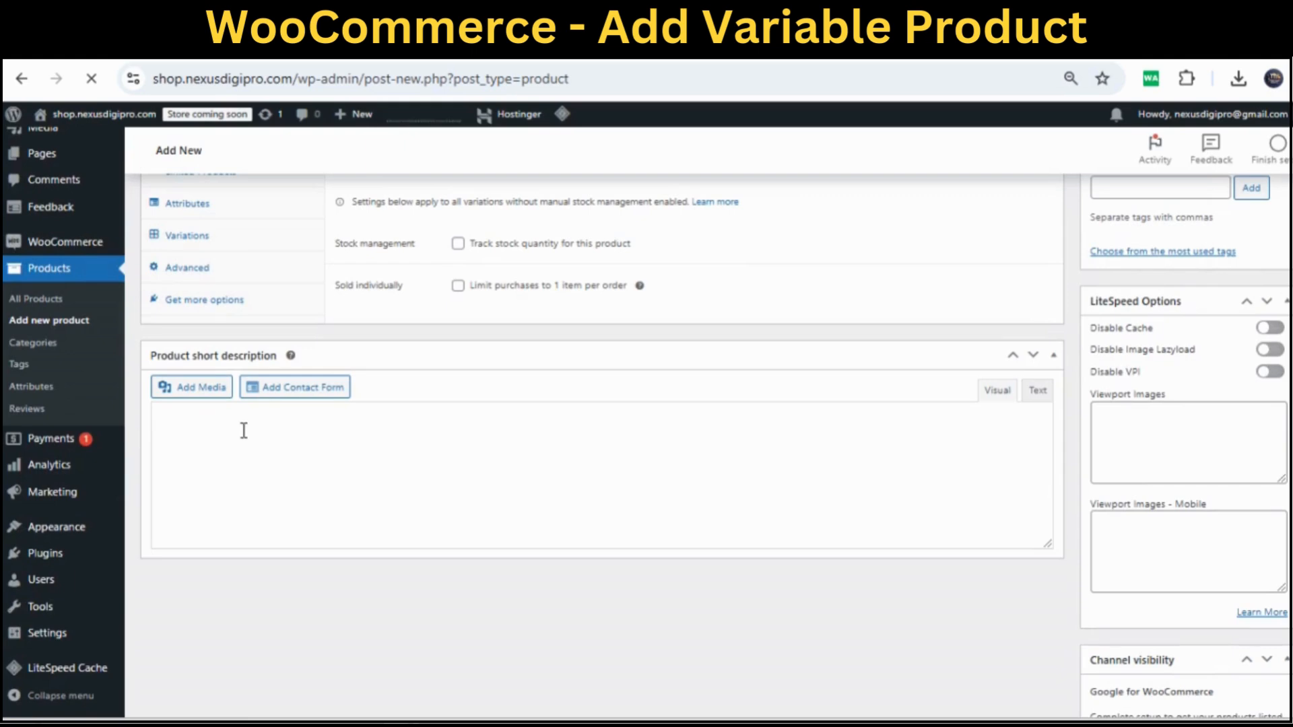
pyautogui.scroll(1, 244, 431)
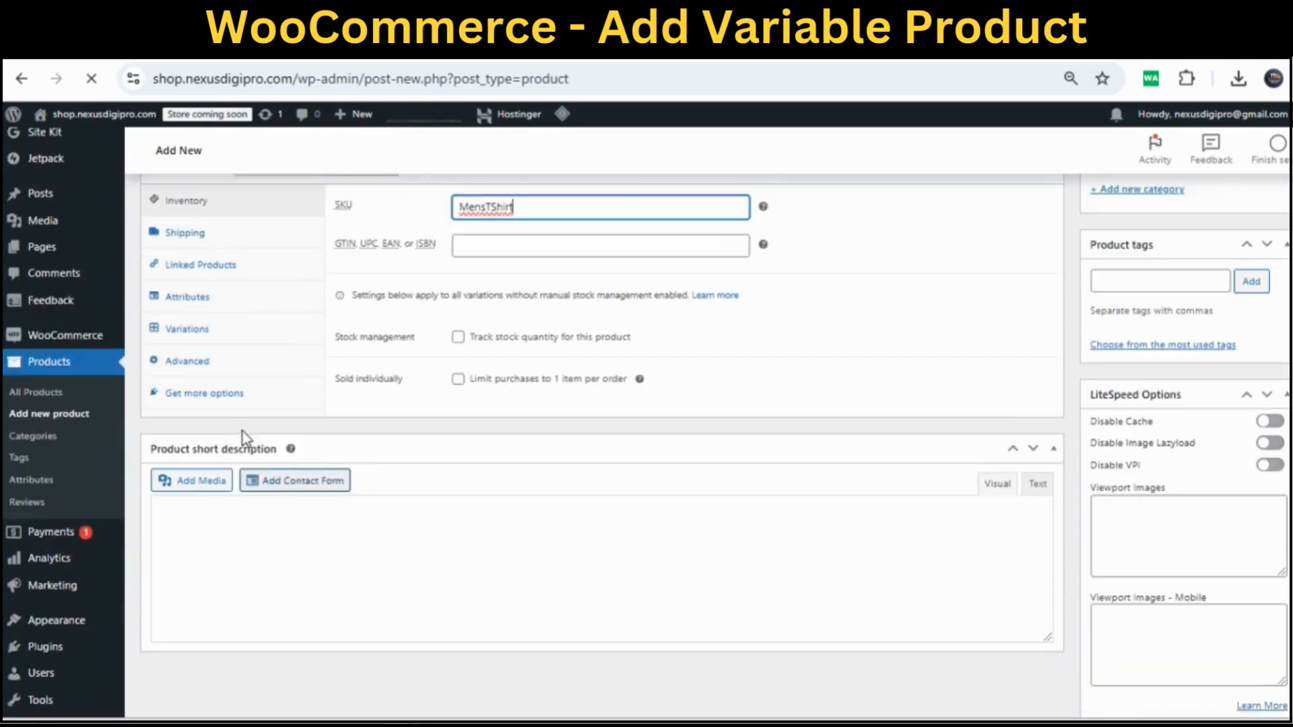
pyautogui.scroll(1, 323, 389)
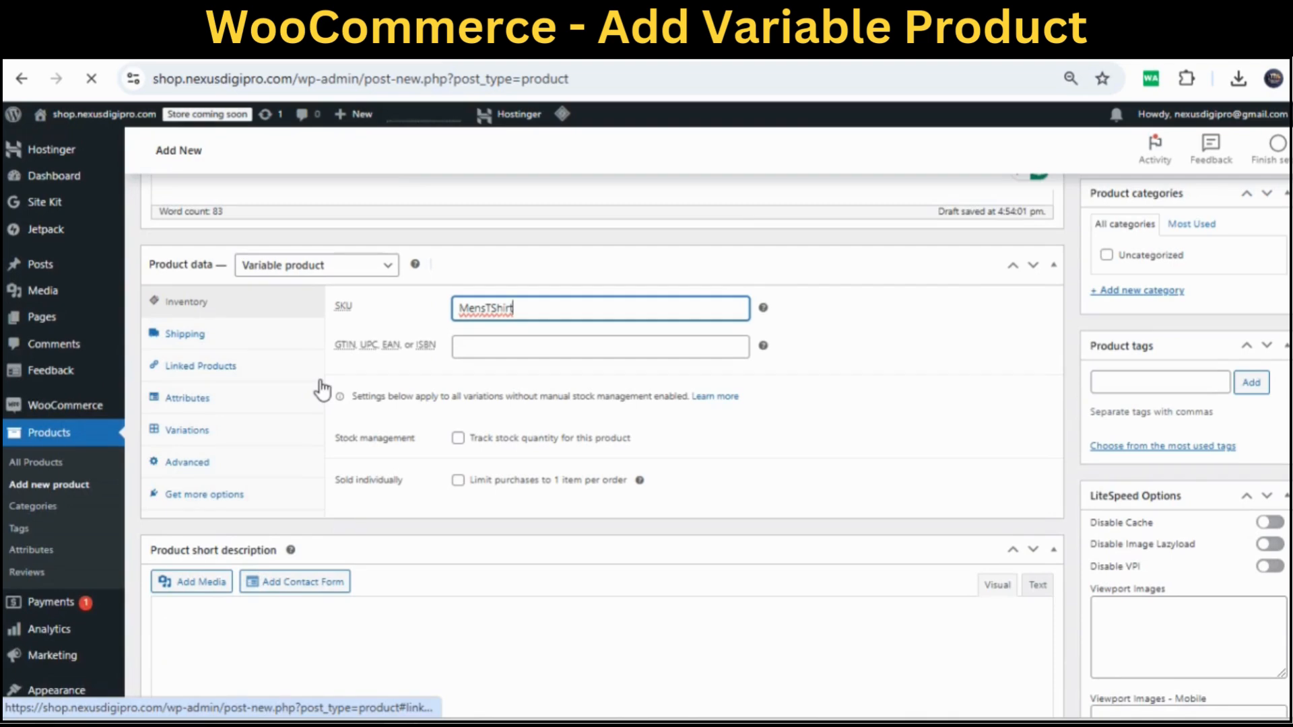
pyautogui.click(290, 638)
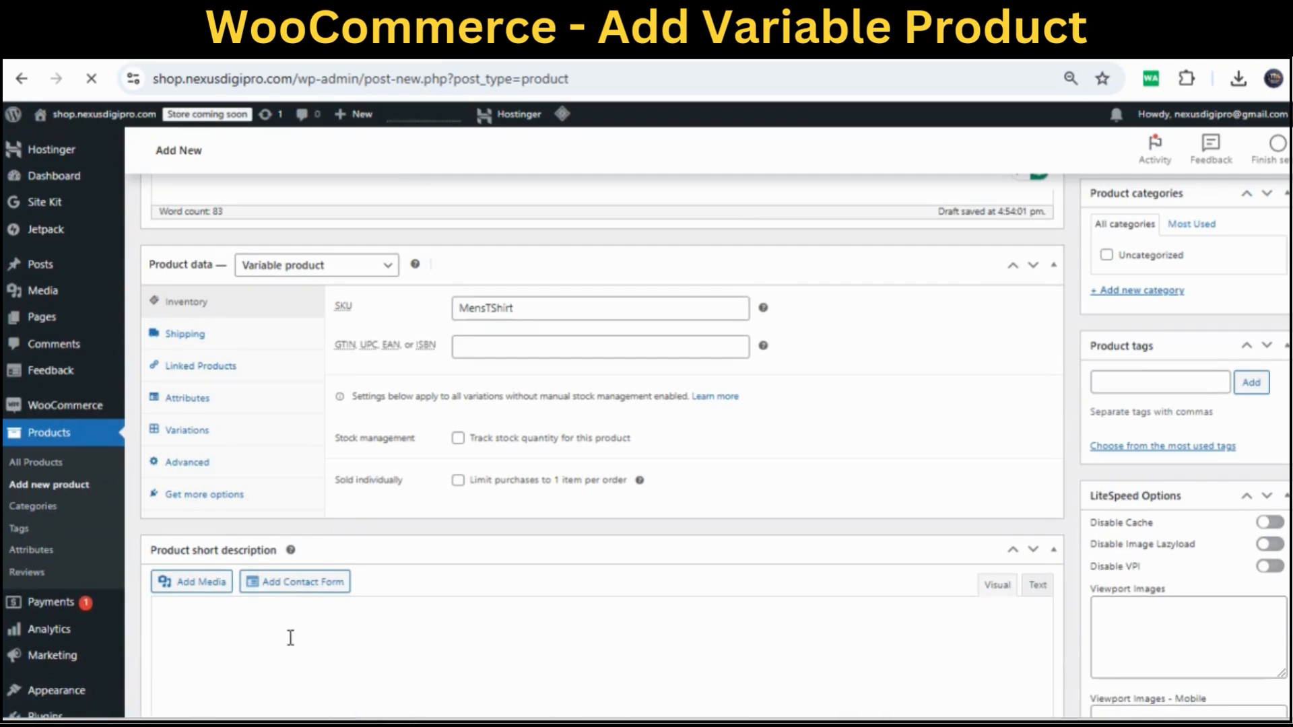
pyautogui.scroll(-3, 330, 627)
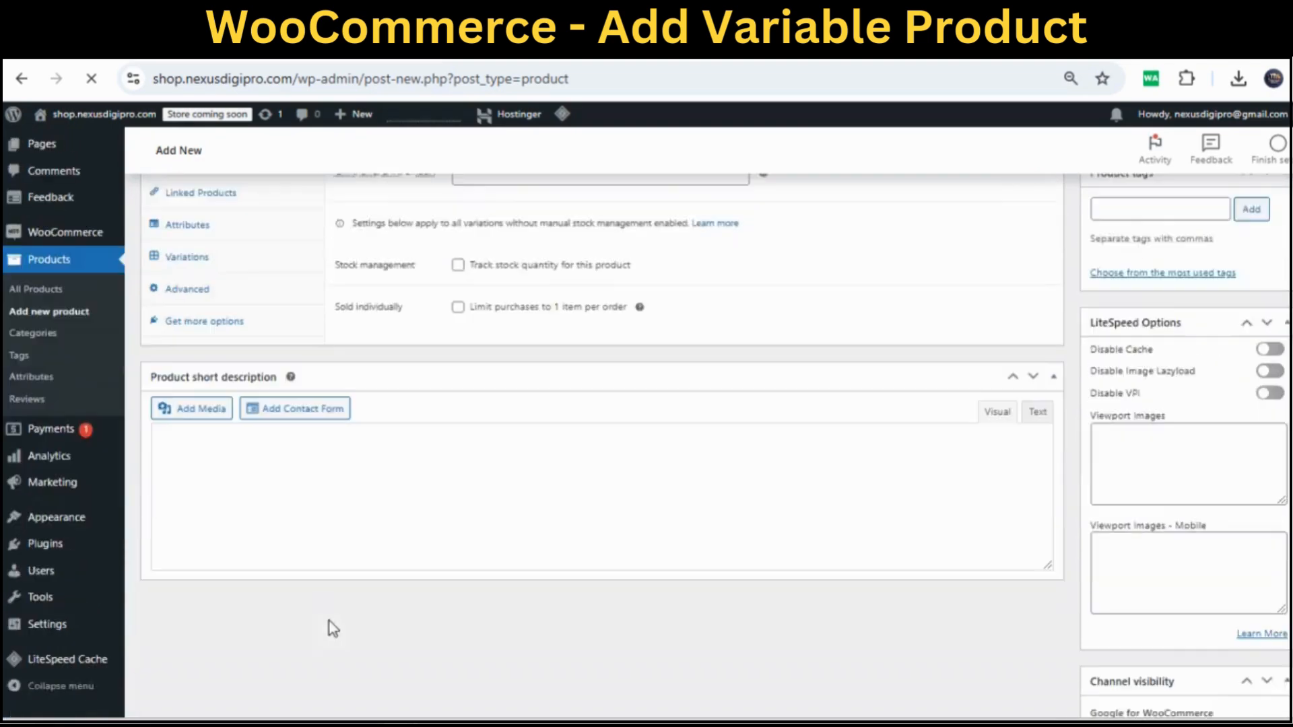
pyautogui.scroll(3, 539, 289)
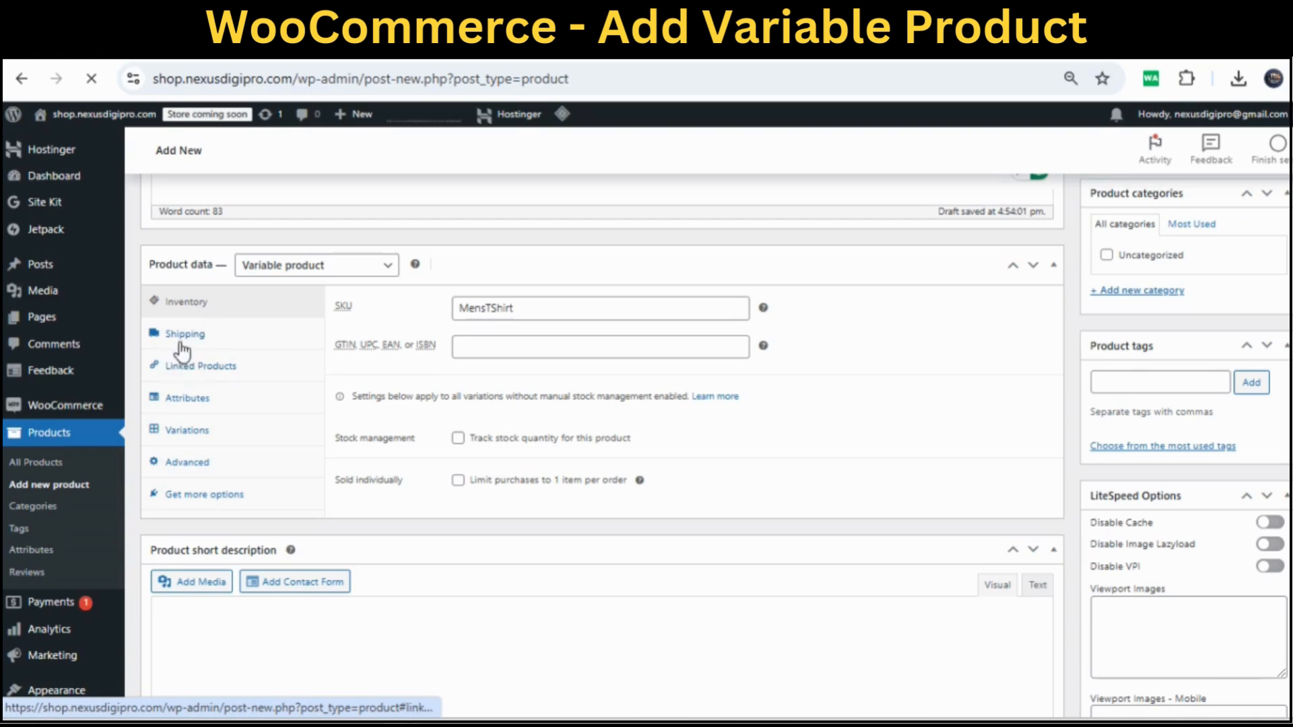
# Define a product attribute named Color with the values Black|Red.
pyautogui.click(188, 400)
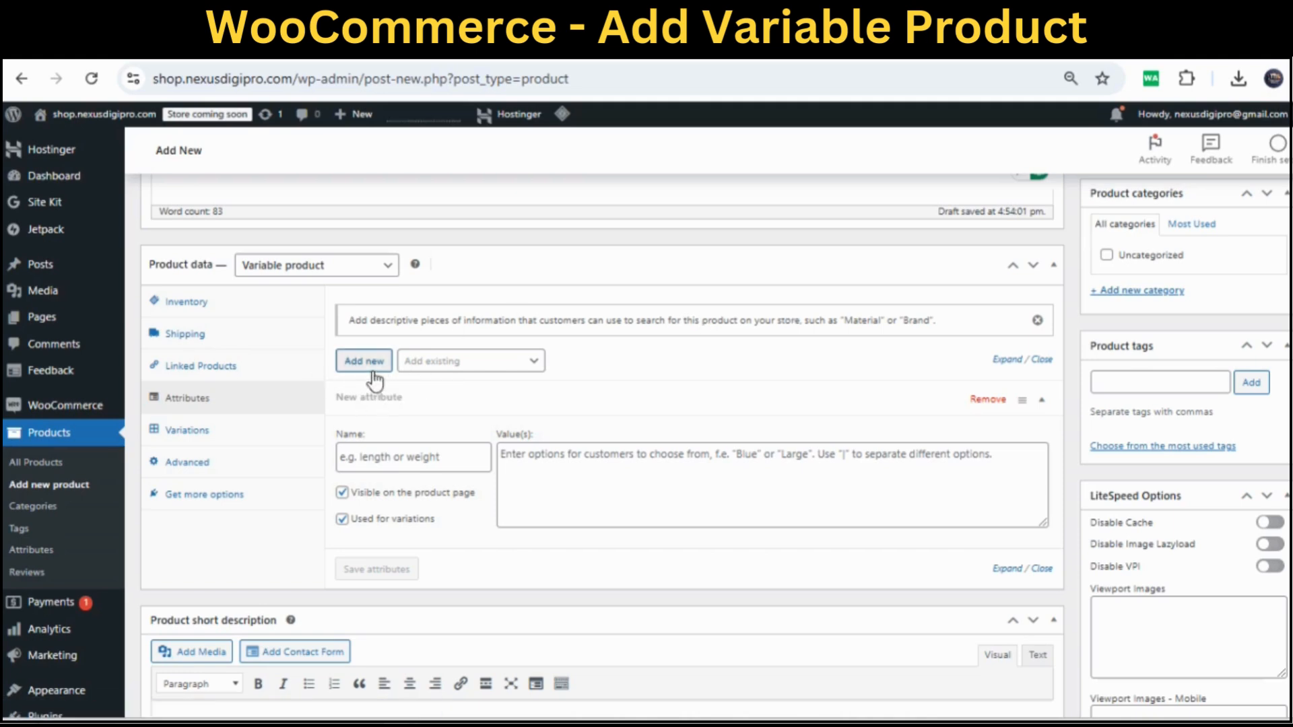
pyautogui.click(389, 458)
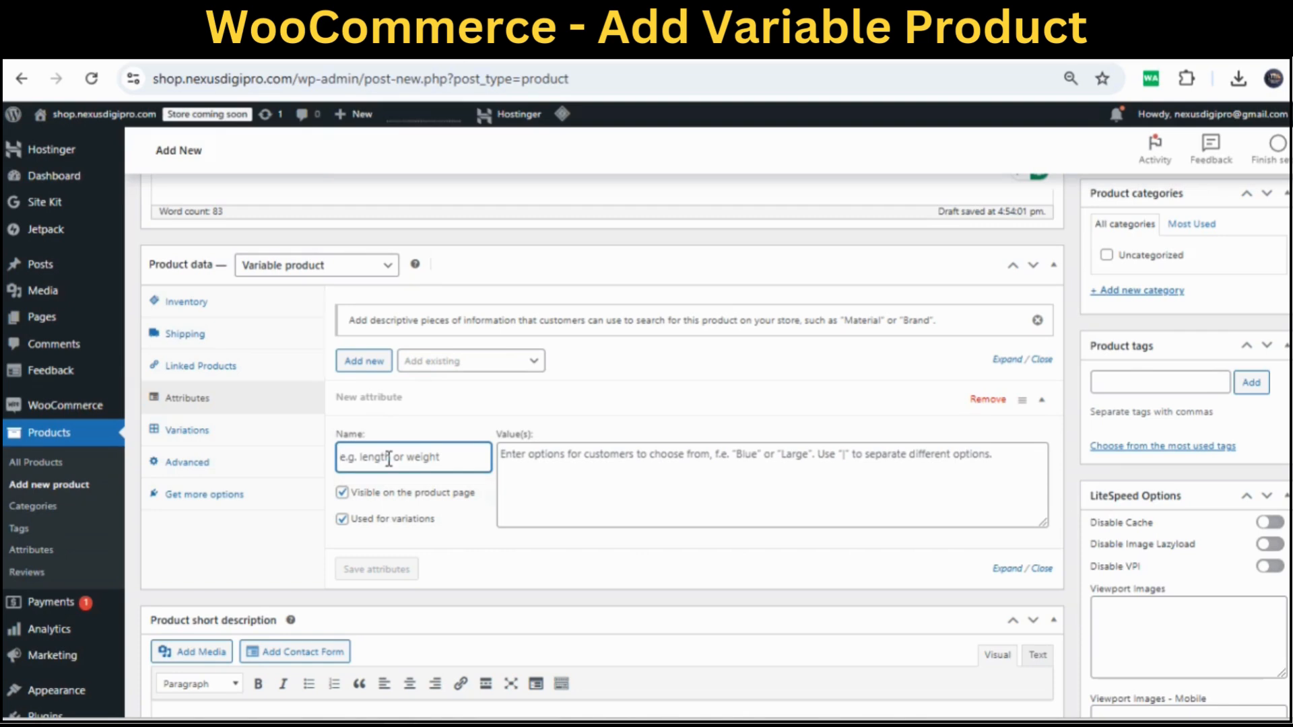
pyautogui.write('Color')
pyautogui.click(507, 461)
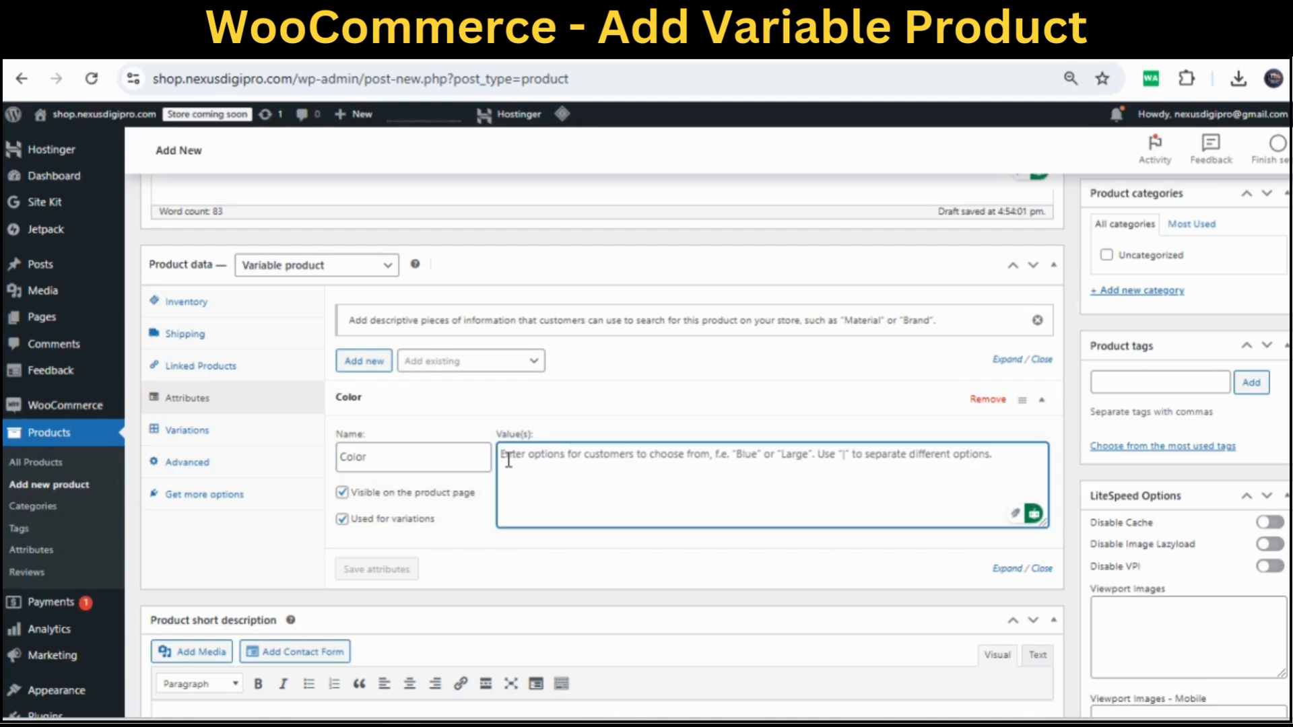
pyautogui.write('Bl')
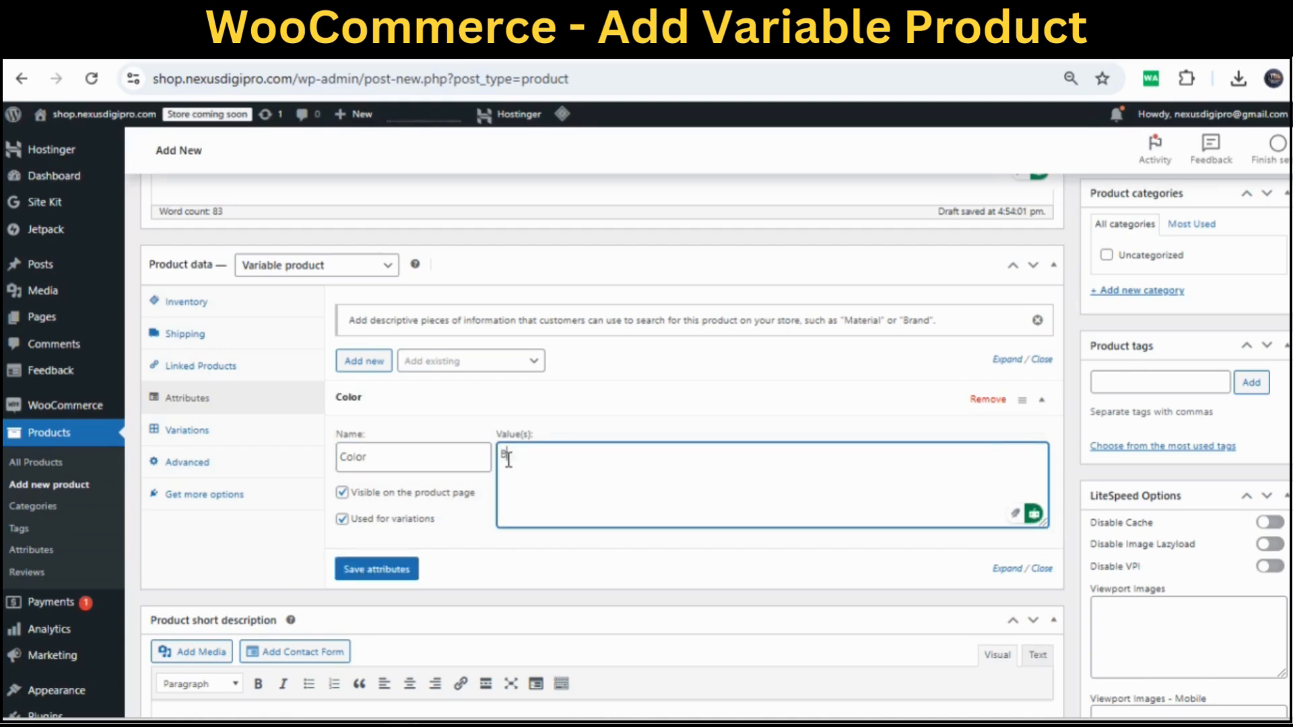
pyautogui.write('ack|Red')
# Add a second product attribute below Color and name it Size.
pyautogui.click(372, 367)
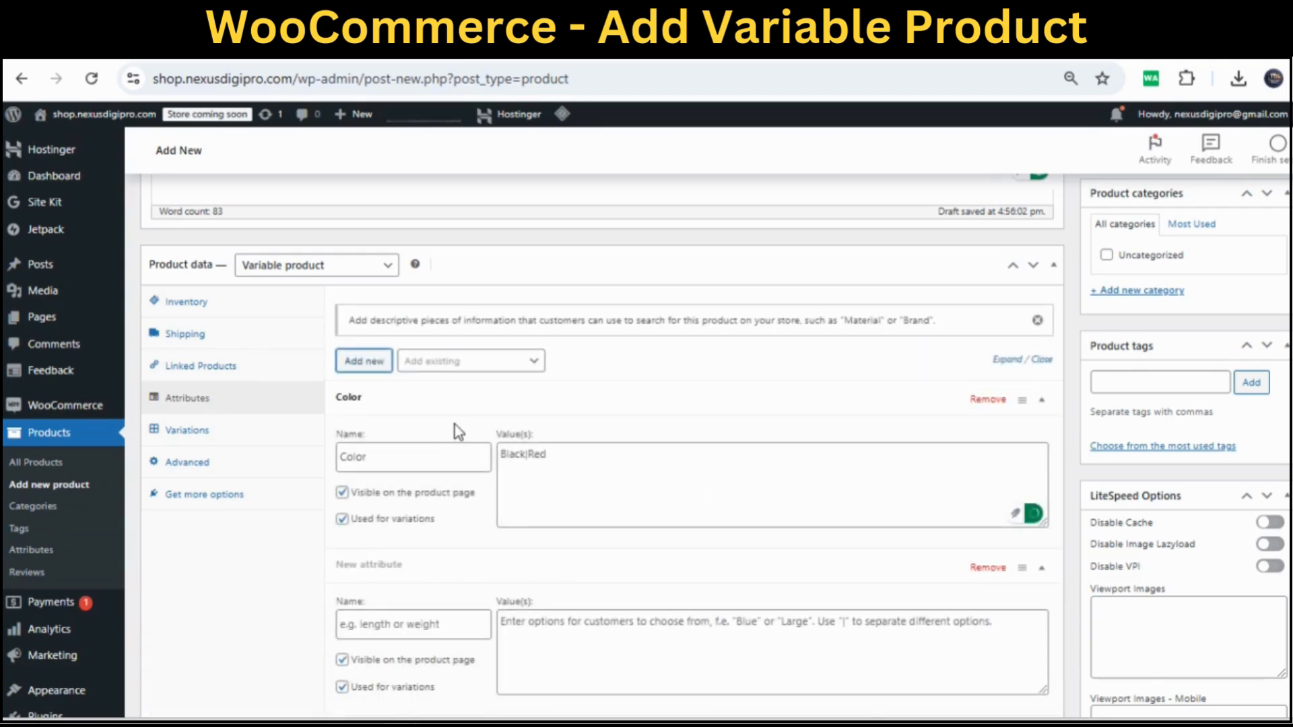
pyautogui.scroll(-2, 454, 424)
pyautogui.click(441, 524)
pyautogui.write('Size')
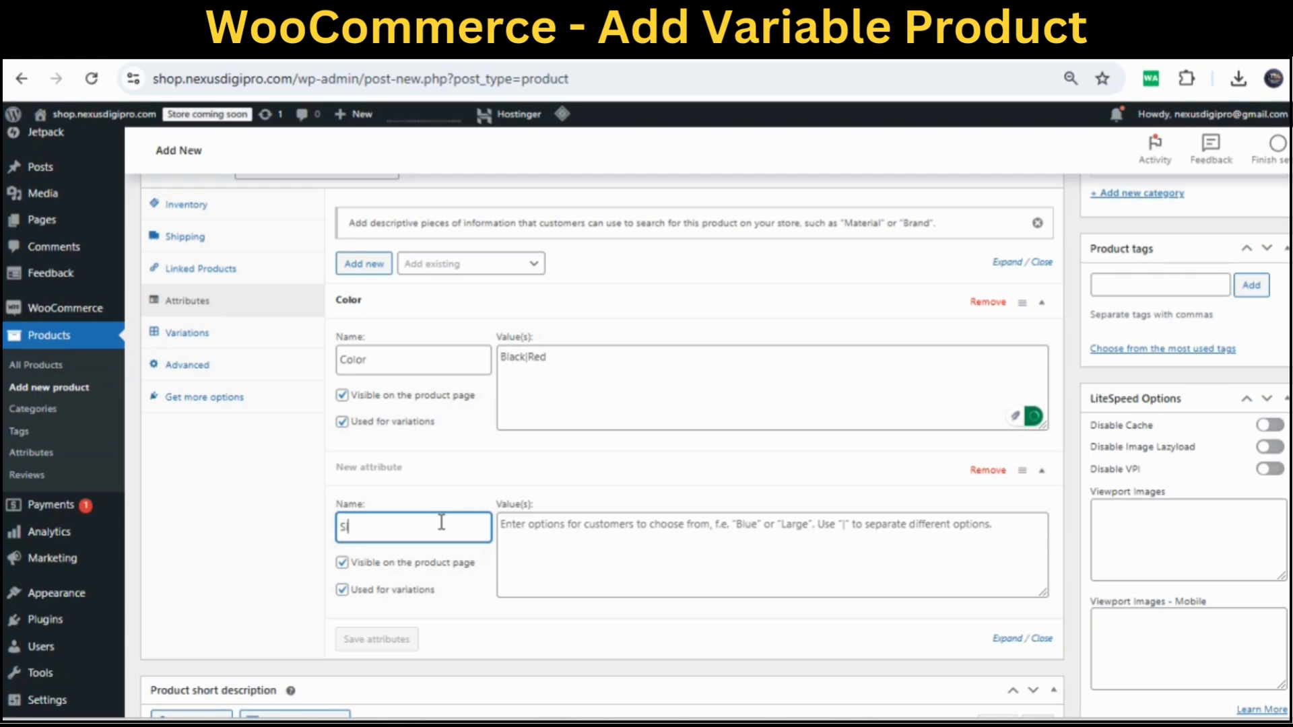
pyautogui.click(528, 537)
pyautogui.write('Small')
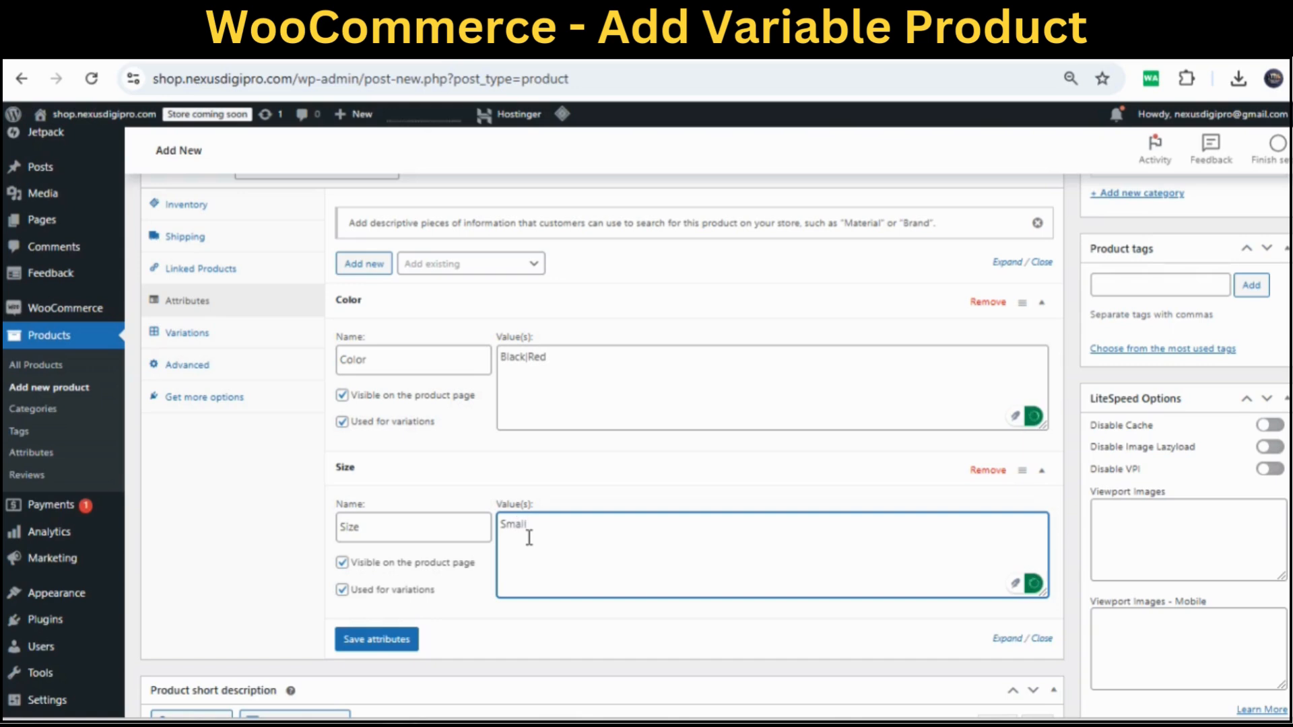
pyautogui.press('BackSpace')
pyautogui.press('BackSpace')
pyautogui.press('BackSpace')
pyautogui.press('BackSpace')
pyautogui.press('BackSpace')
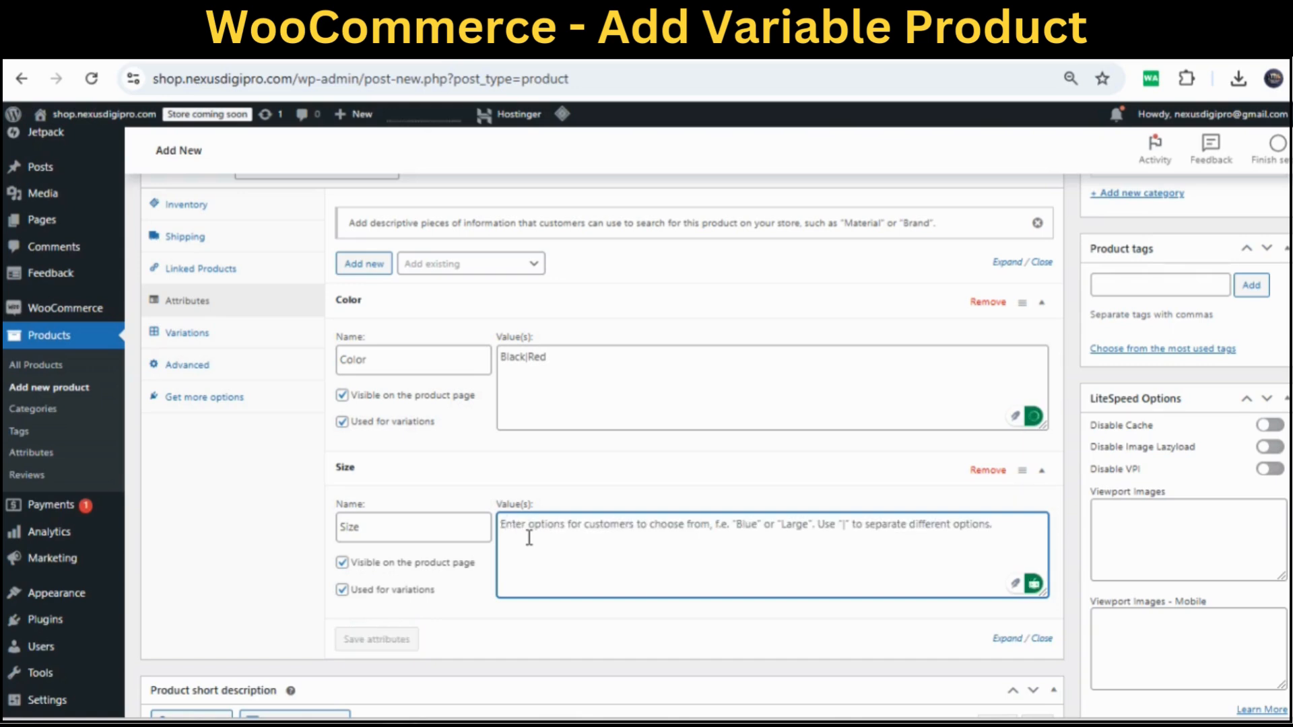
# Set the Size attribute's values to Medium|Large and save the attributes.
pyautogui.write('Me')
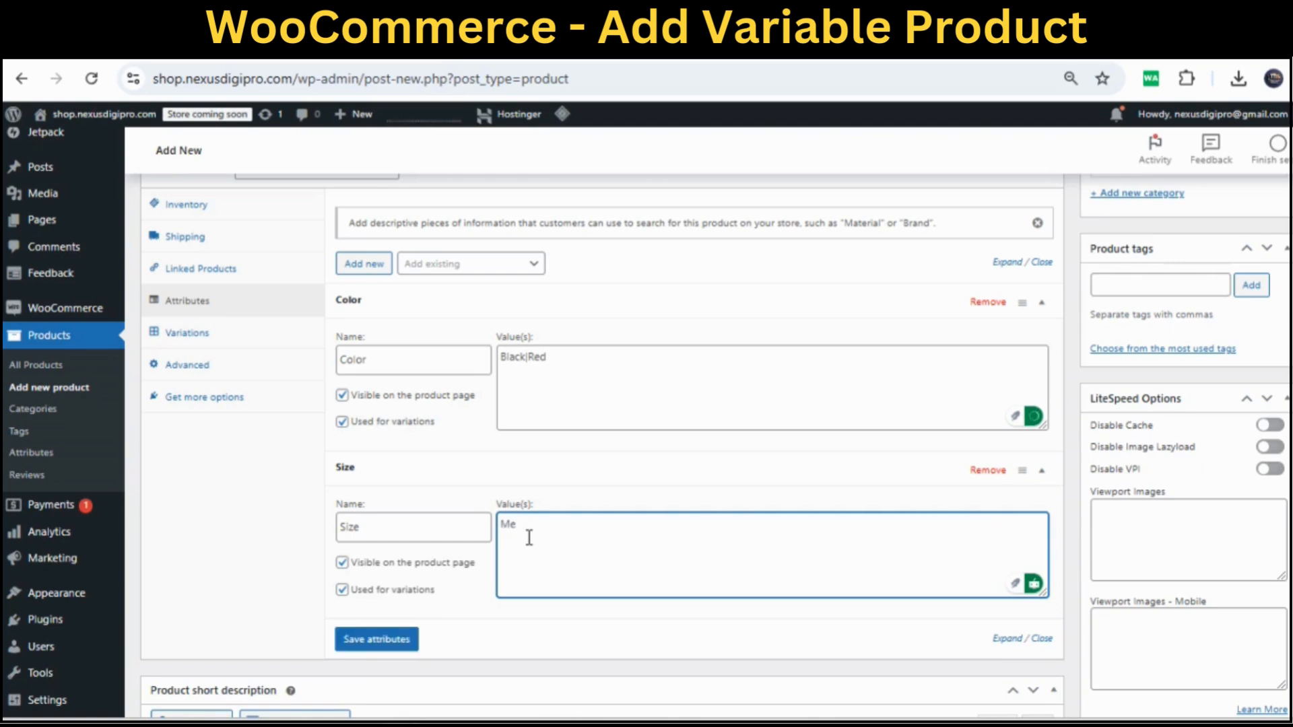
pyautogui.write('dium|Large')
pyautogui.click(409, 637)
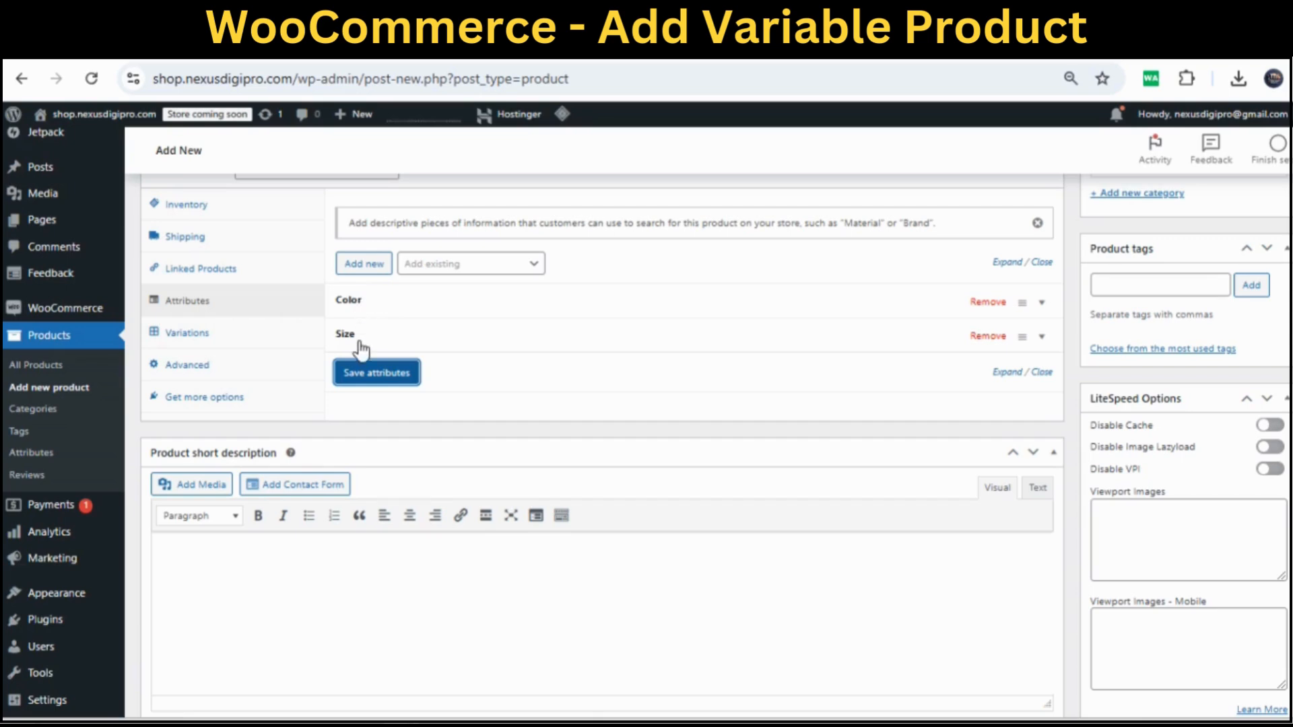
pyautogui.click(358, 310)
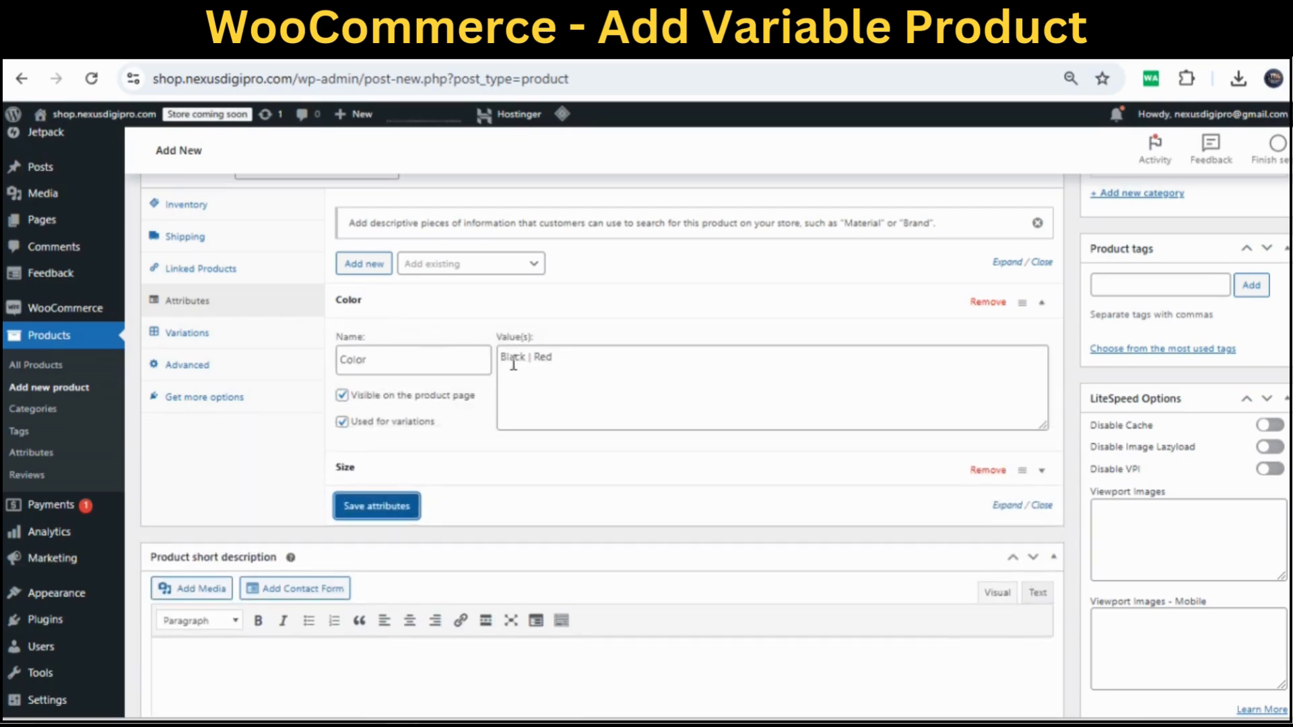
# Generate the product variations for every combination of the Color and Size attributes.
pyautogui.click(372, 472)
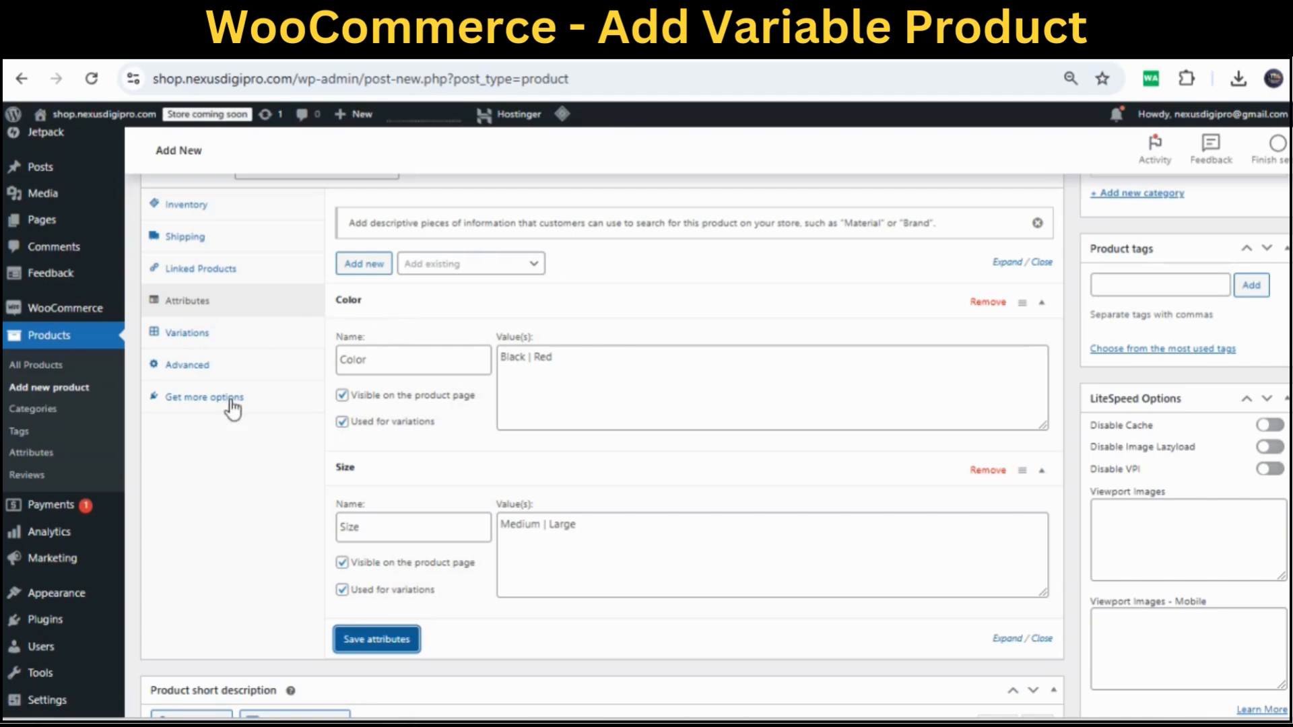
pyautogui.click(192, 338)
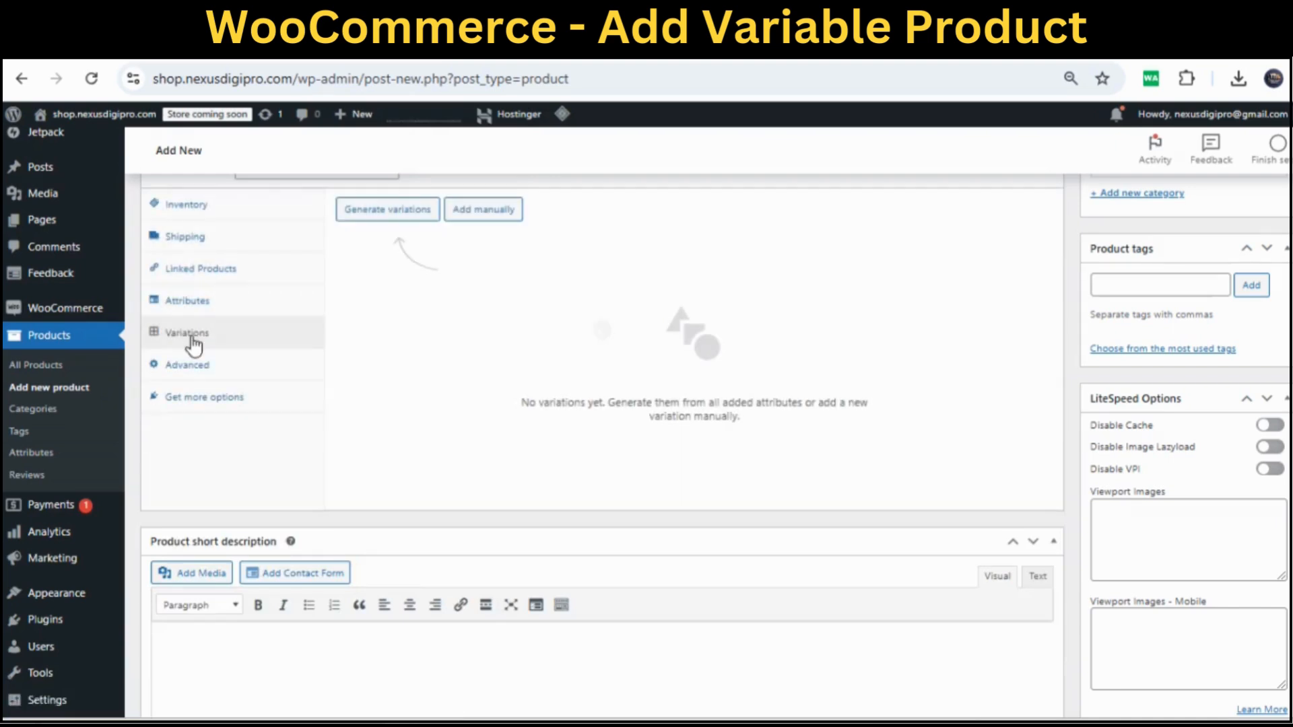
pyautogui.click(394, 222)
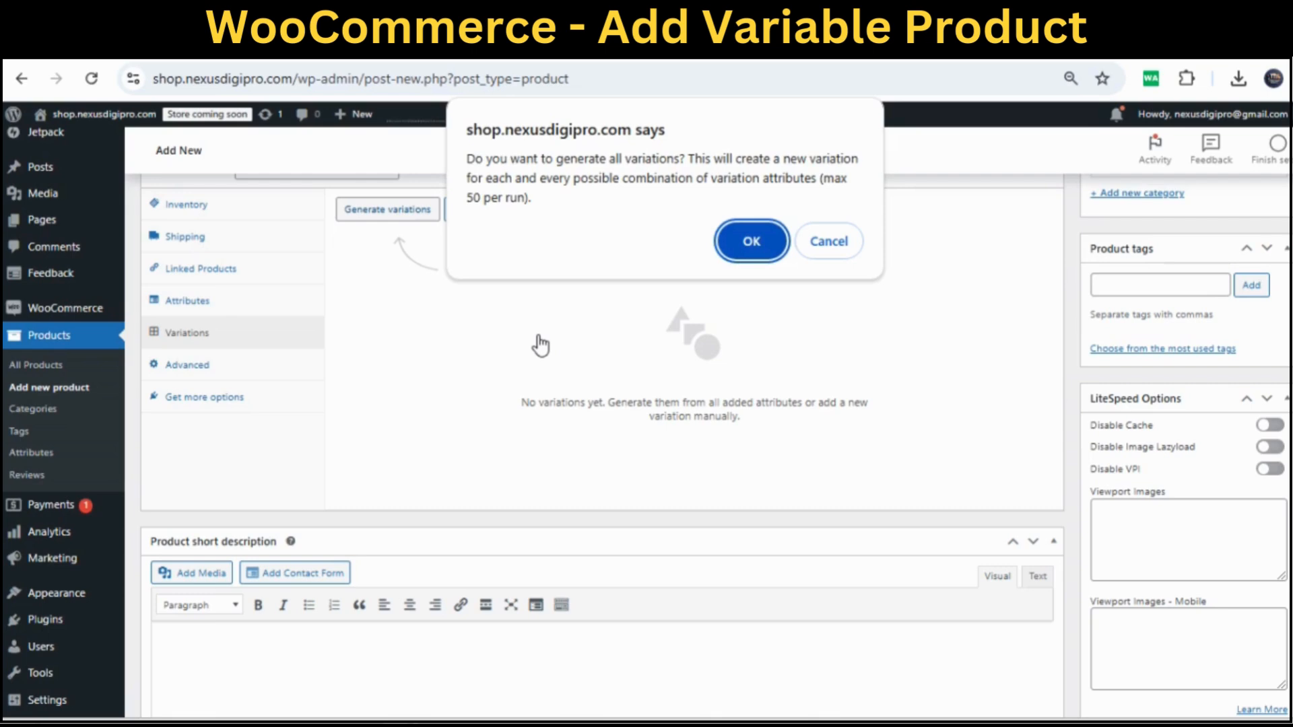
pyautogui.press('Return')
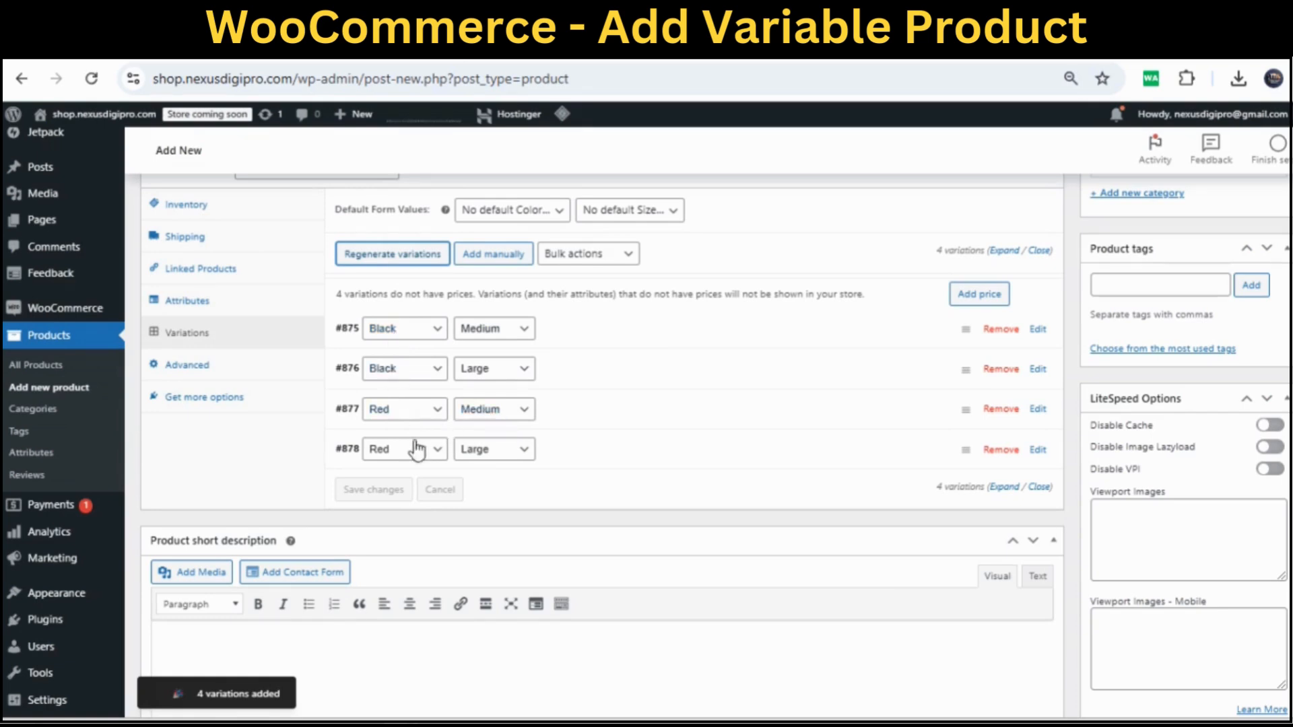
# Expand the Black, Medium variation and set its SKU to blackM.
pyautogui.click(439, 331)
pyautogui.click(441, 335)
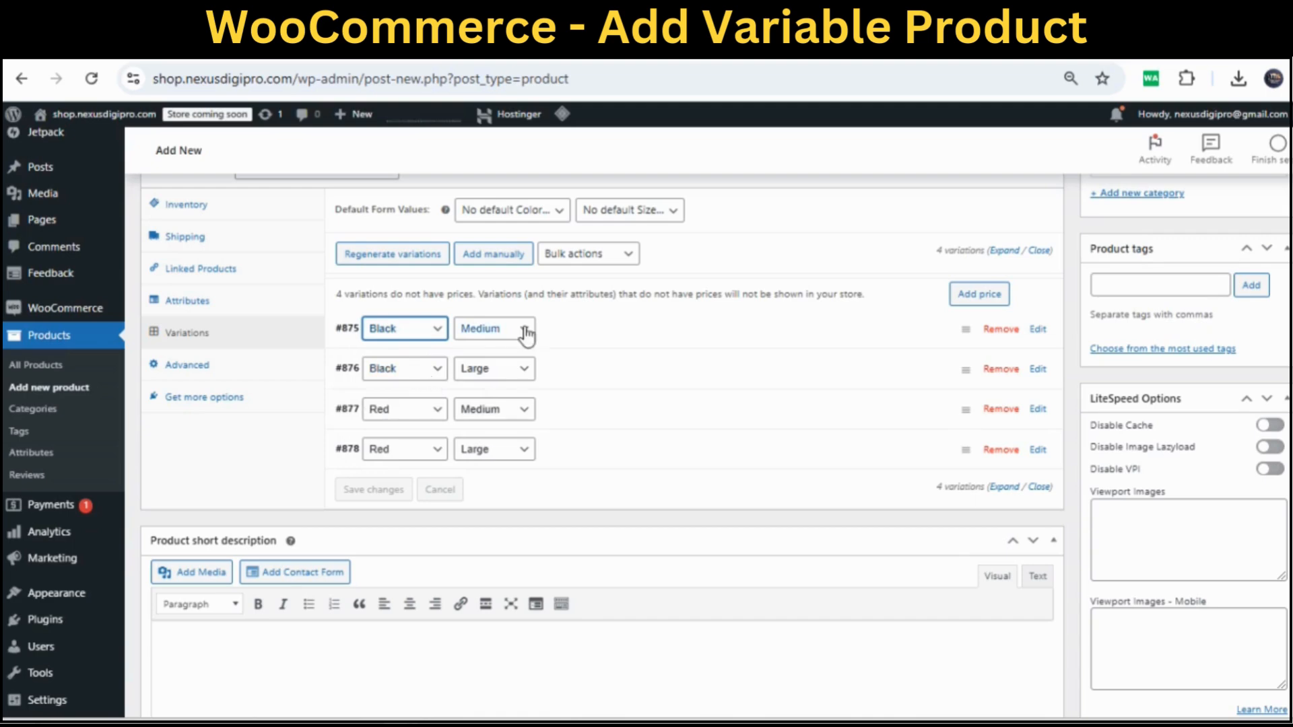
pyautogui.click(574, 340)
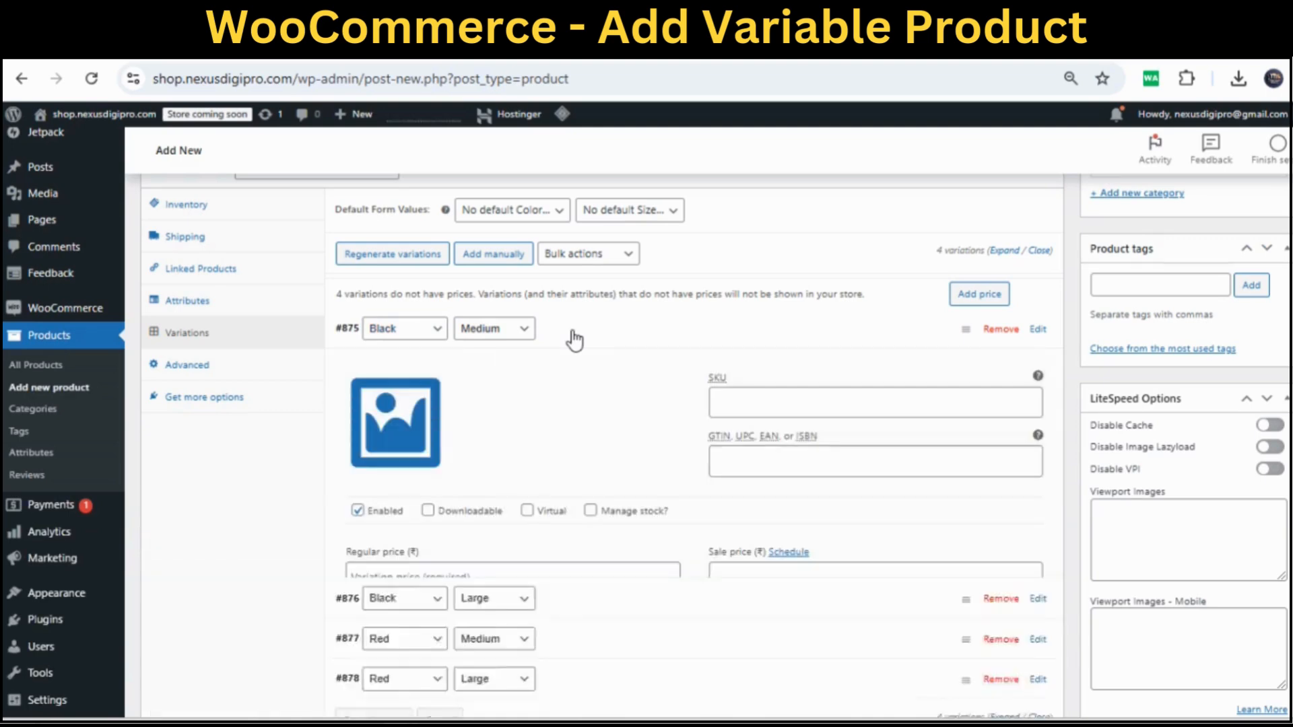
pyautogui.scroll(-2, 597, 383)
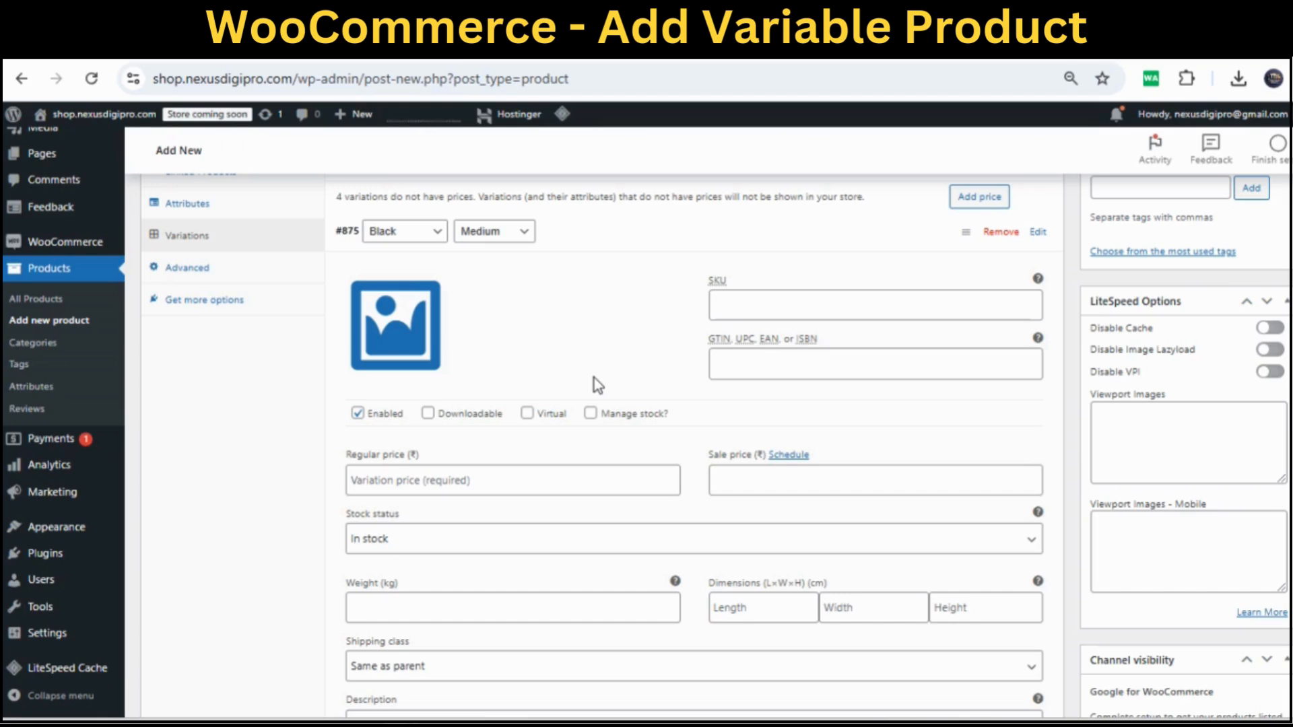
pyautogui.click(757, 298)
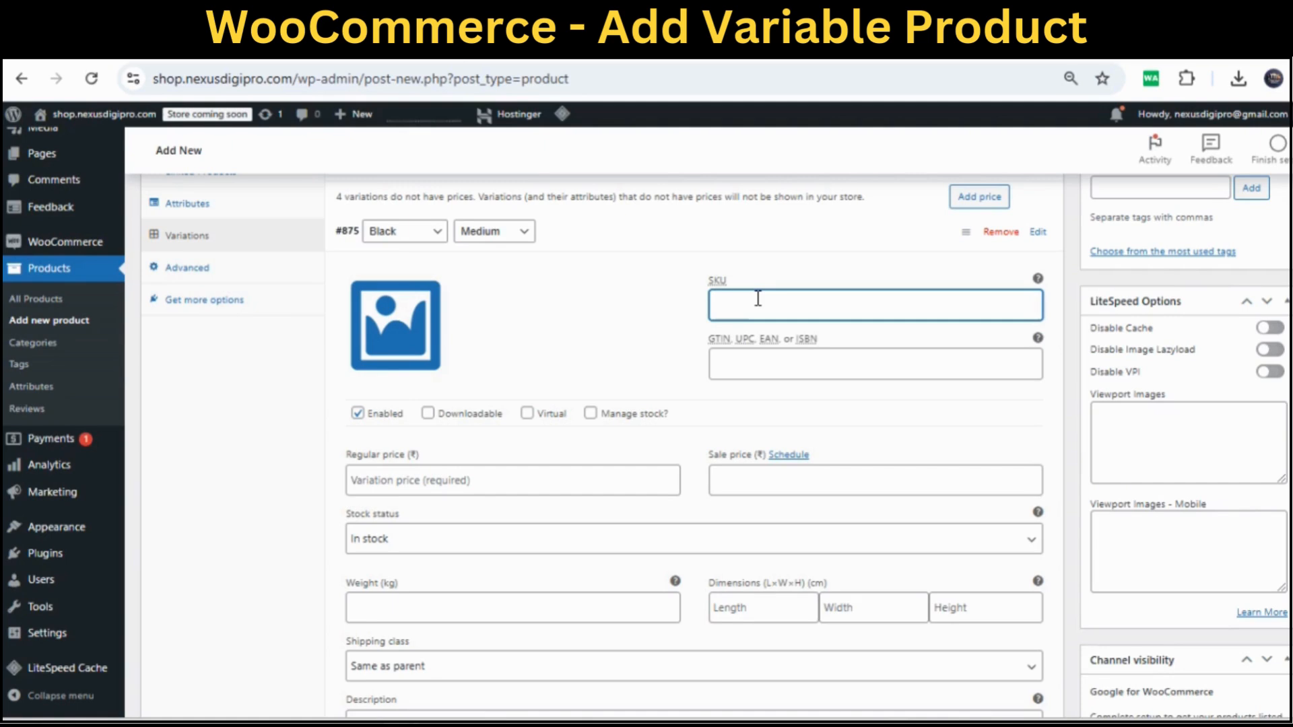
pyautogui.write('blackm')
pyautogui.press('BackSpace')
pyautogui.write('M')
# Set the Black, Medium variation's regular price to 600 and its sale price to 500.
pyautogui.click(421, 476)
pyautogui.write('600')
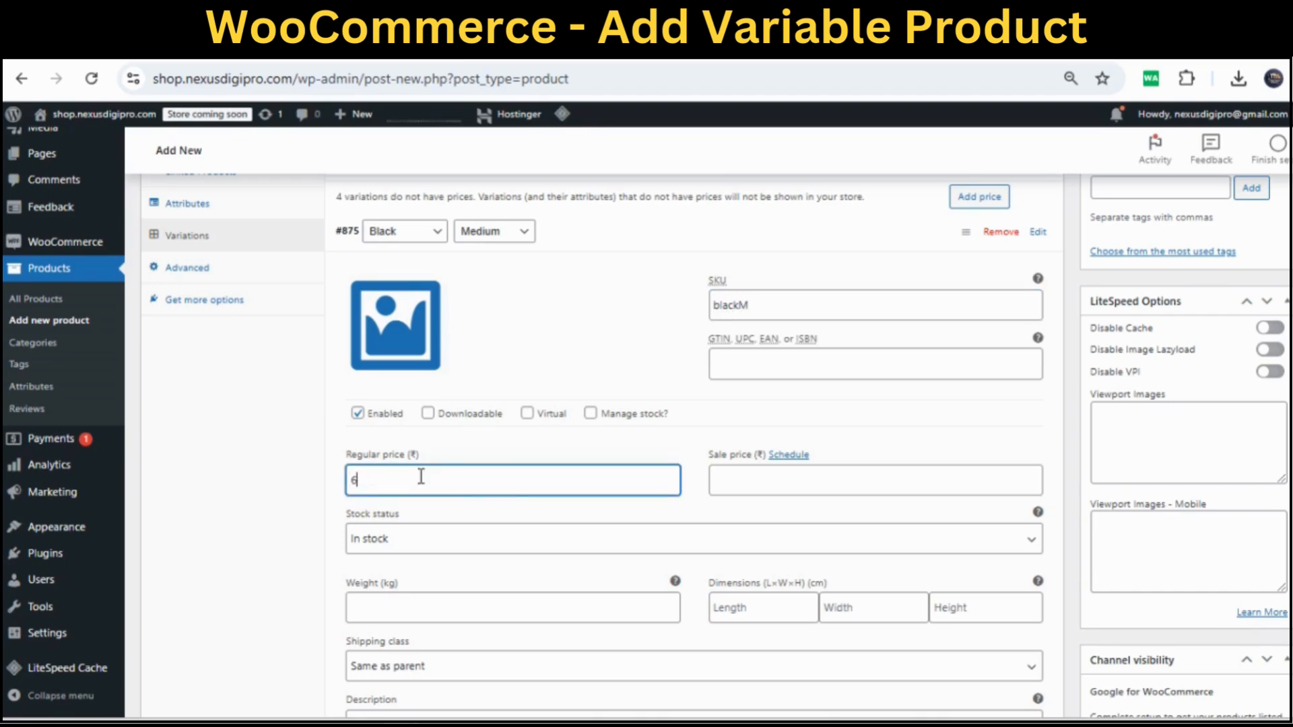
pyautogui.click(755, 482)
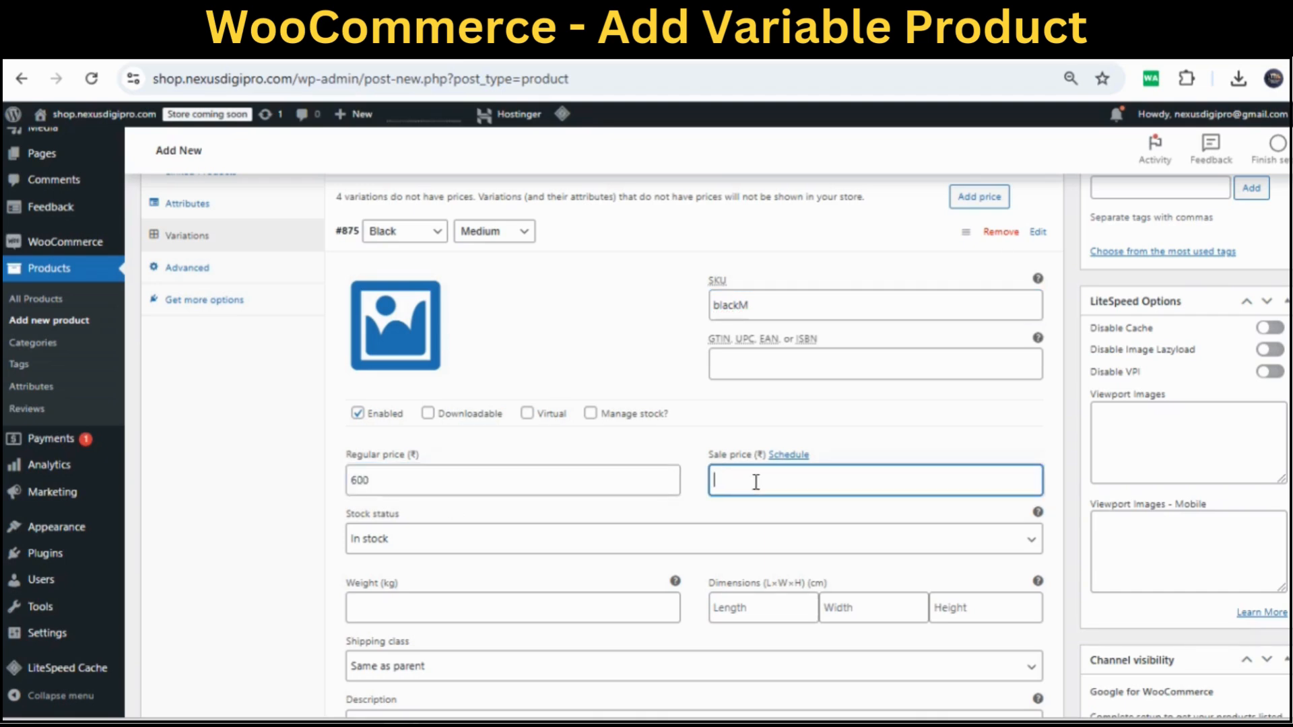
pyautogui.write('500')
# Assign the black T-shirt picture as the image of the Black, Medium variation.
pyautogui.scroll(-2, 512, 481)
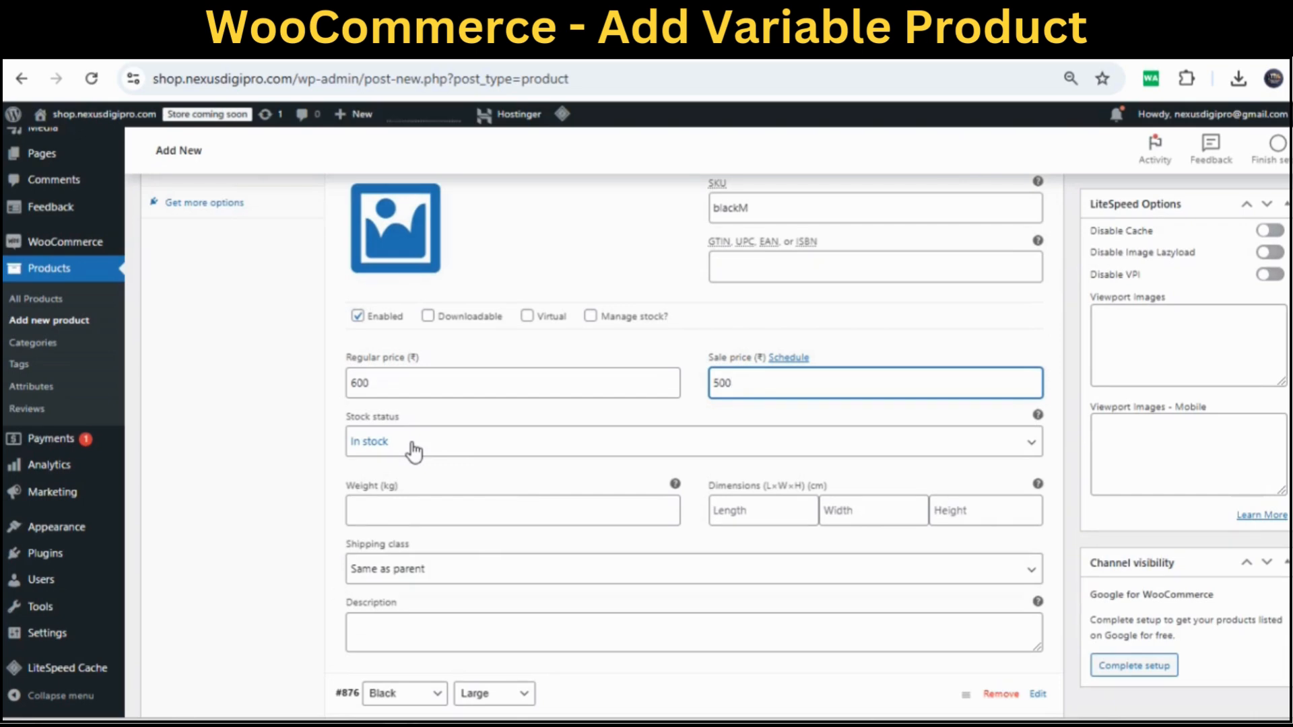
pyautogui.scroll(-4, 412, 444)
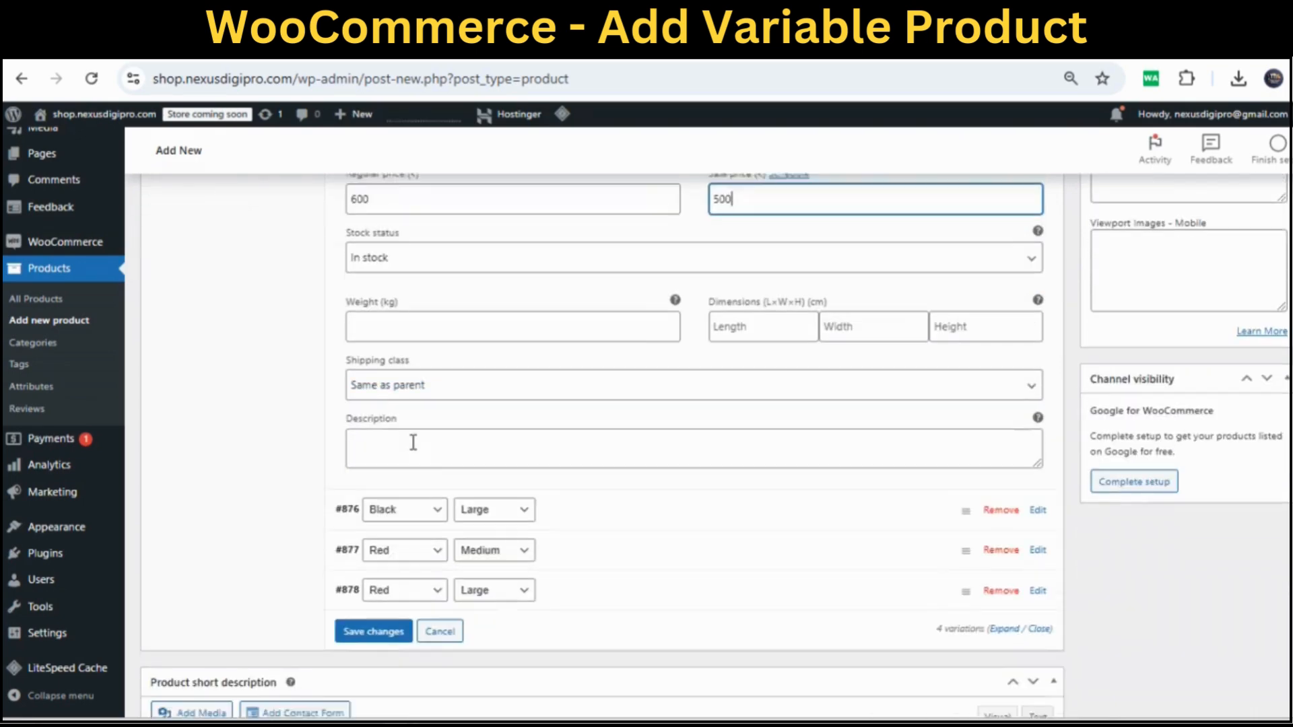
pyautogui.scroll(-2, 424, 397)
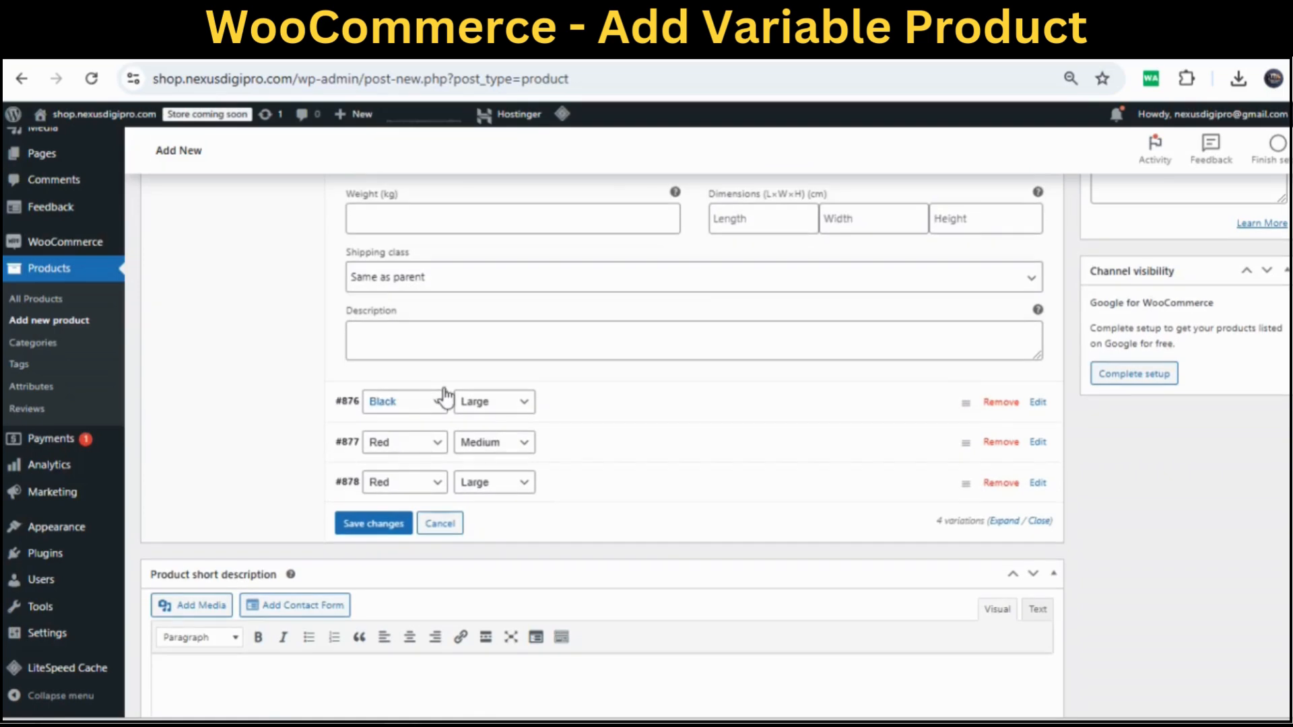
pyautogui.scroll(4, 542, 385)
pyautogui.scroll(4, 543, 385)
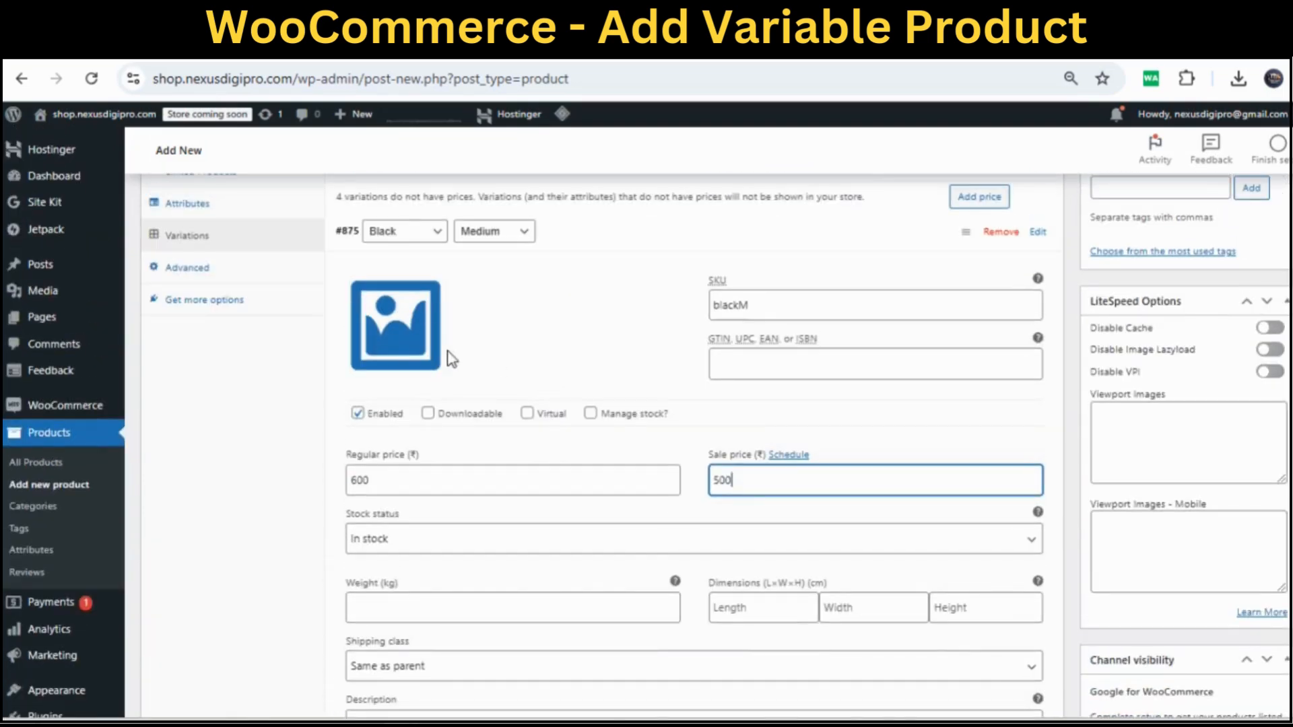
pyautogui.click(412, 352)
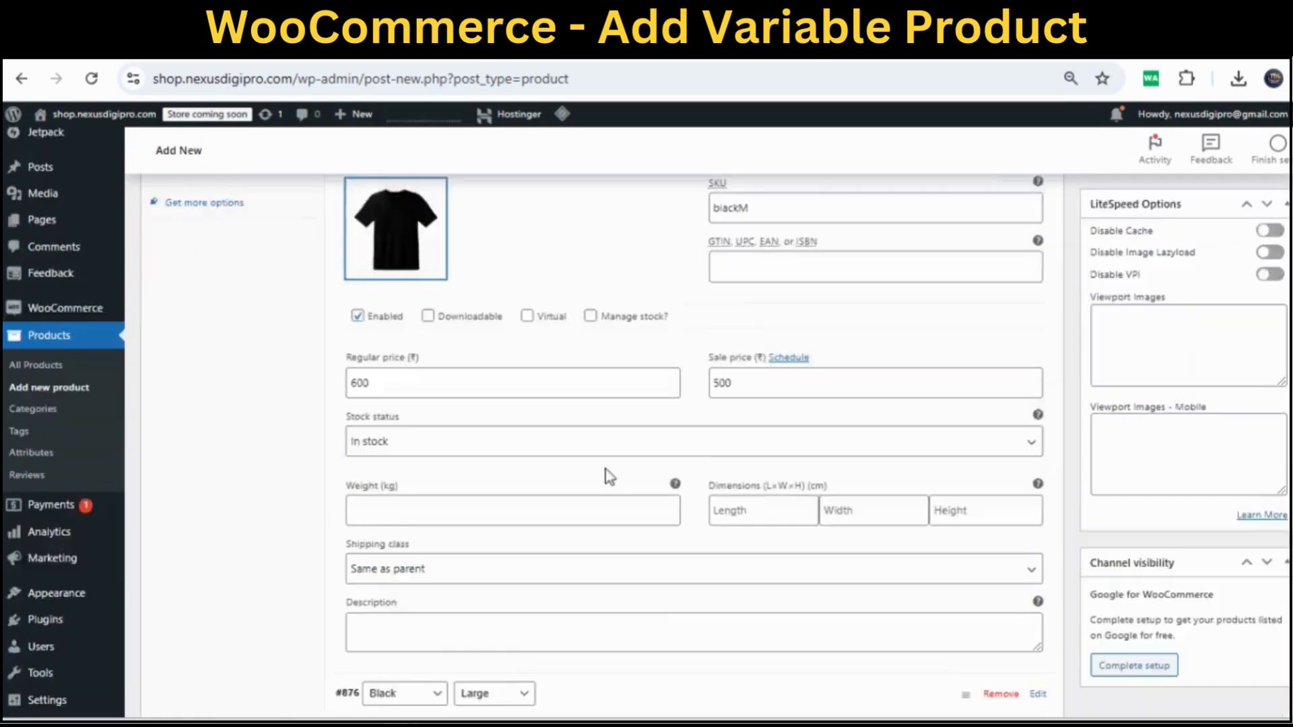
# Expand the Black, Large variation and set its SKU to blackL.
pyautogui.scroll(-4, 606, 476)
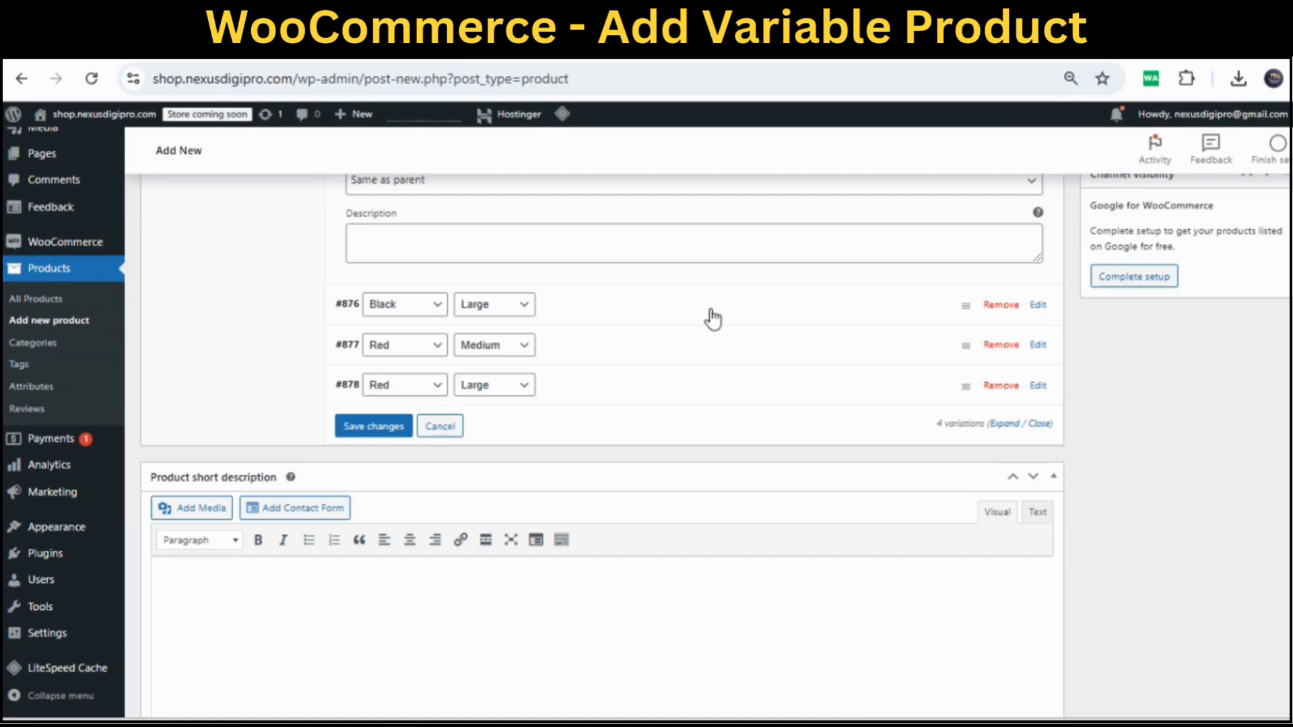
pyautogui.scroll(7, 712, 317)
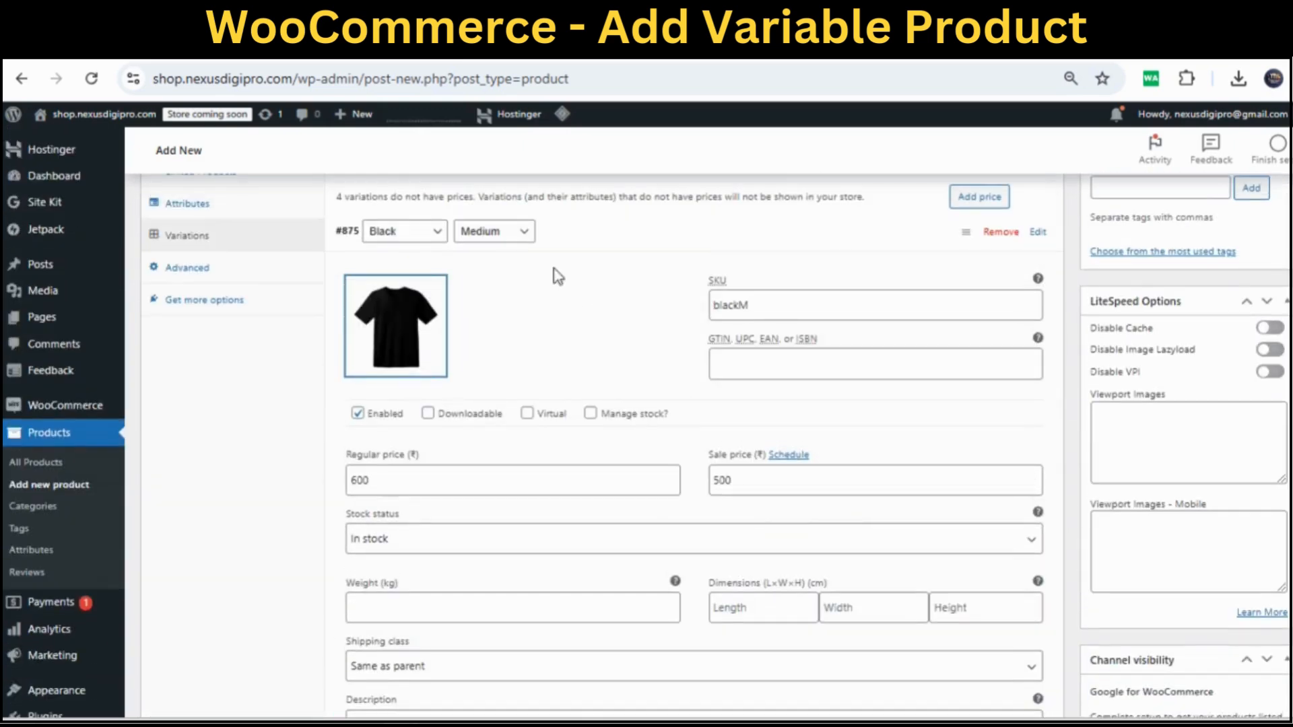
pyautogui.scroll(-7, 696, 383)
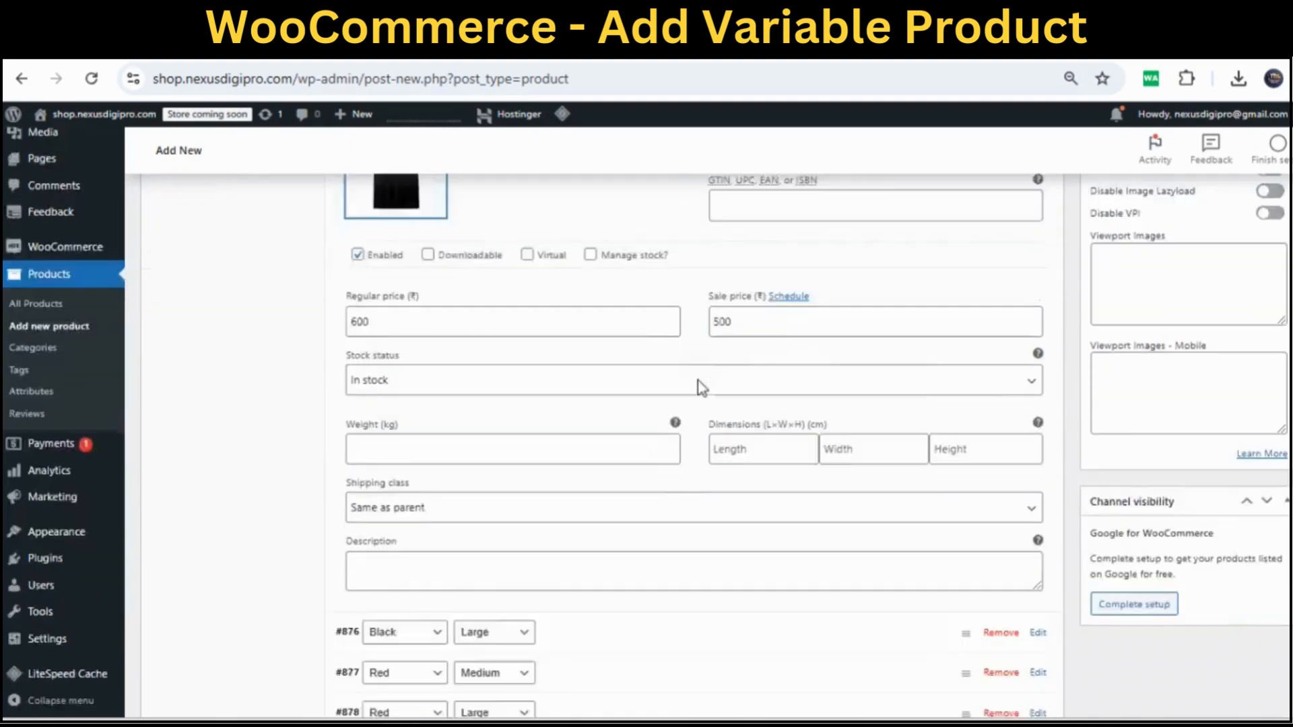
pyautogui.scroll(2, 701, 389)
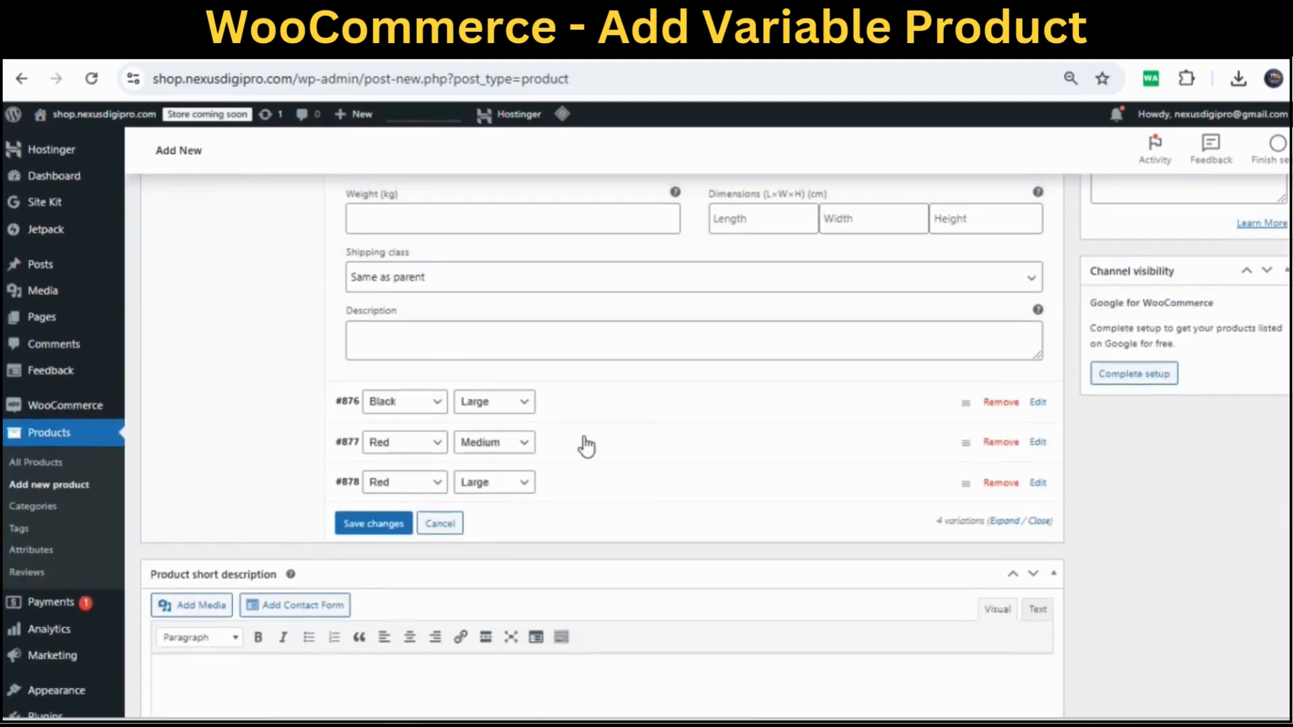
pyautogui.click(669, 405)
pyautogui.click(793, 469)
pyautogui.write('B')
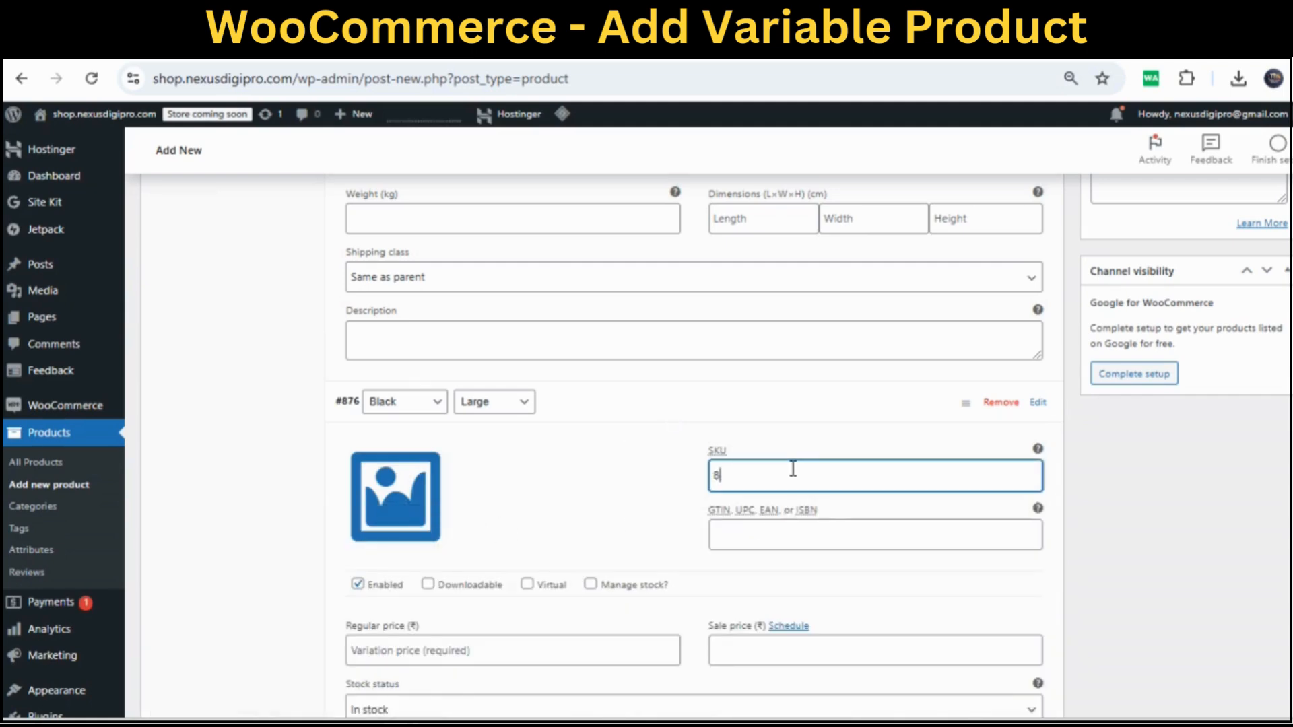
pyautogui.press('BackSpace')
pyautogui.write('blackL')
# Set the Black, Large variation's regular price to 700 and its sale price to 600.
pyautogui.scroll(-3, 793, 469)
pyautogui.click(414, 447)
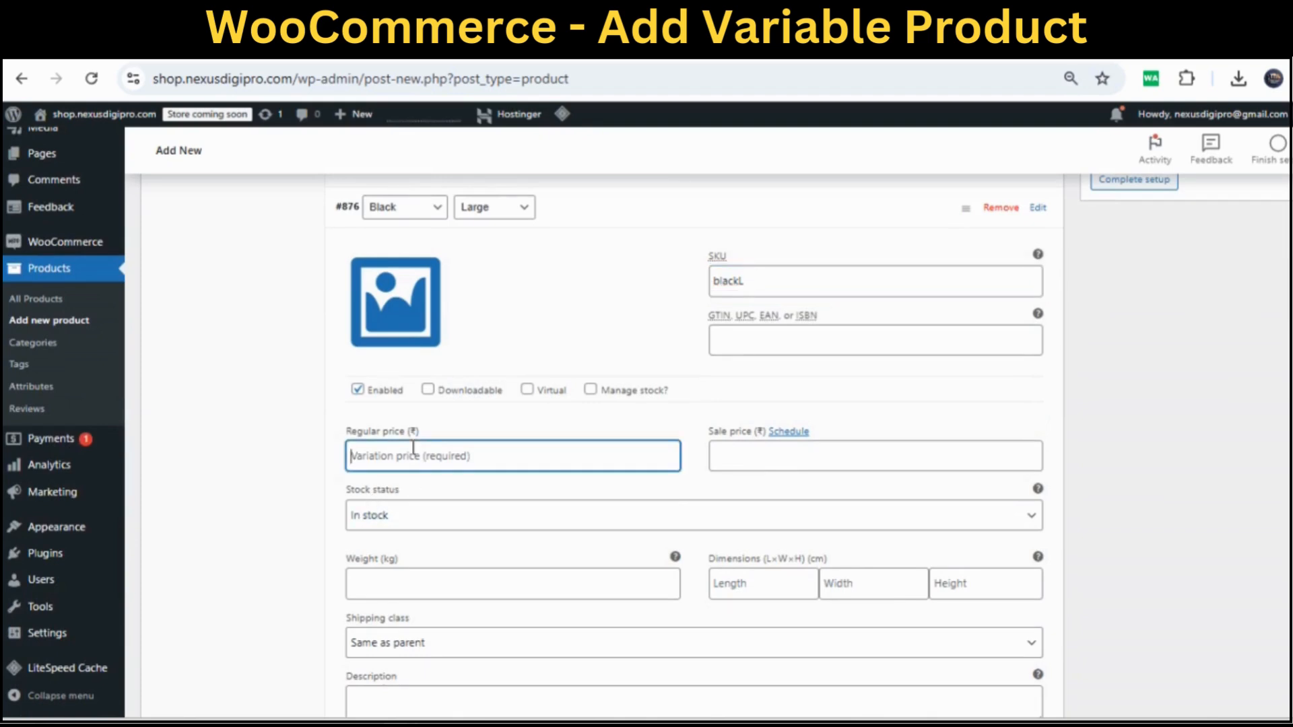
pyautogui.write('700')
pyautogui.click(754, 455)
pyautogui.write('600')
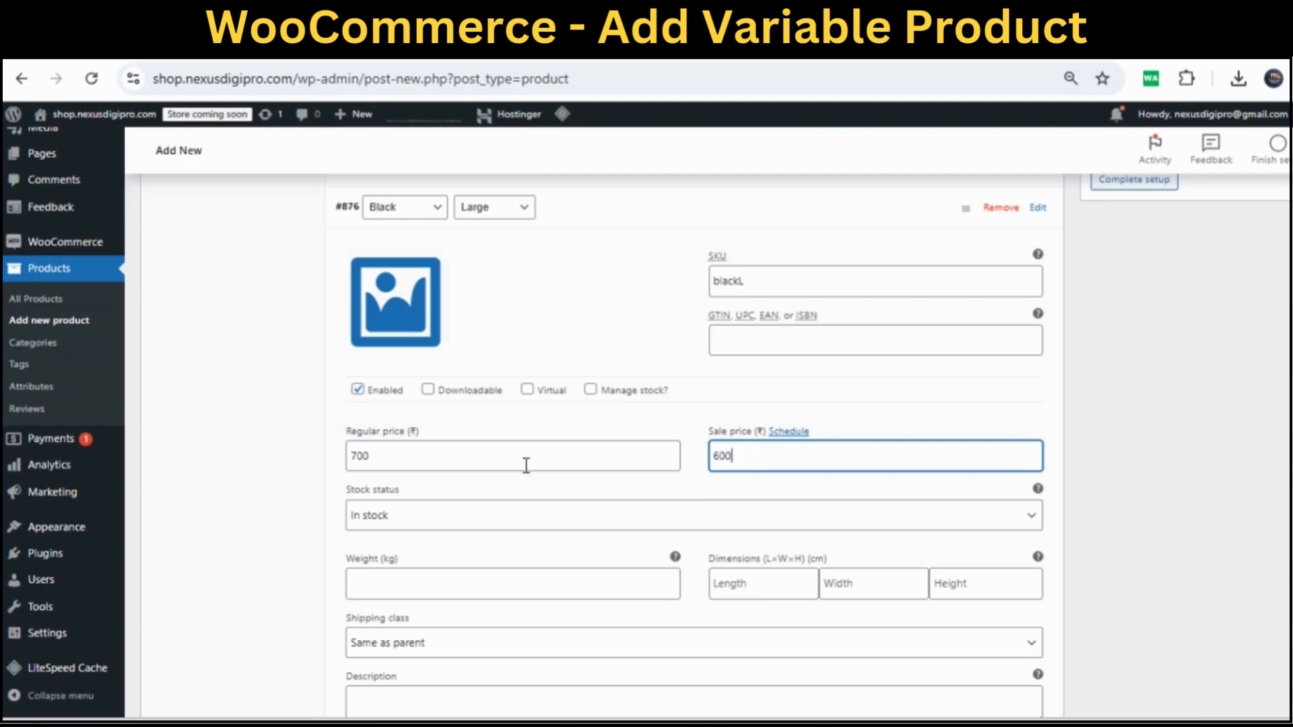
# Assign the black T-shirt picture Tshirt-2.png from the media library as the Black, Large variation's image.
pyautogui.scroll(-2, 526, 465)
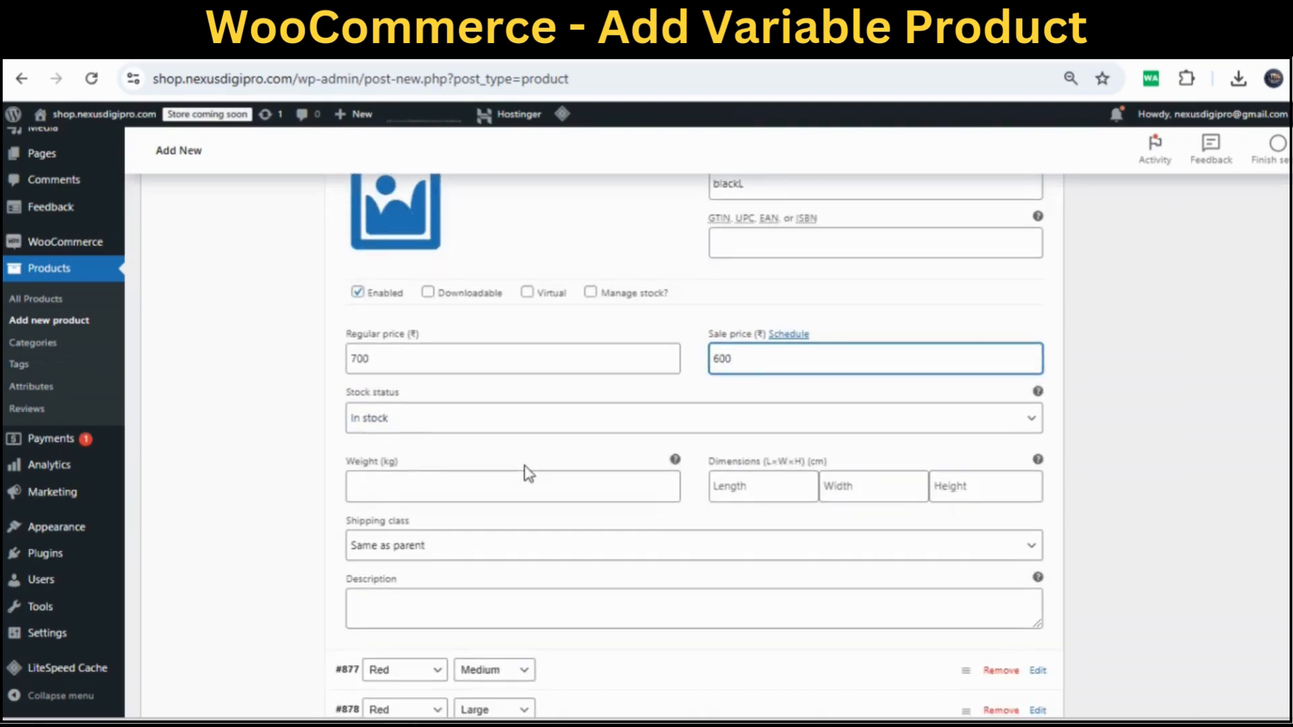
pyautogui.scroll(-2, 529, 473)
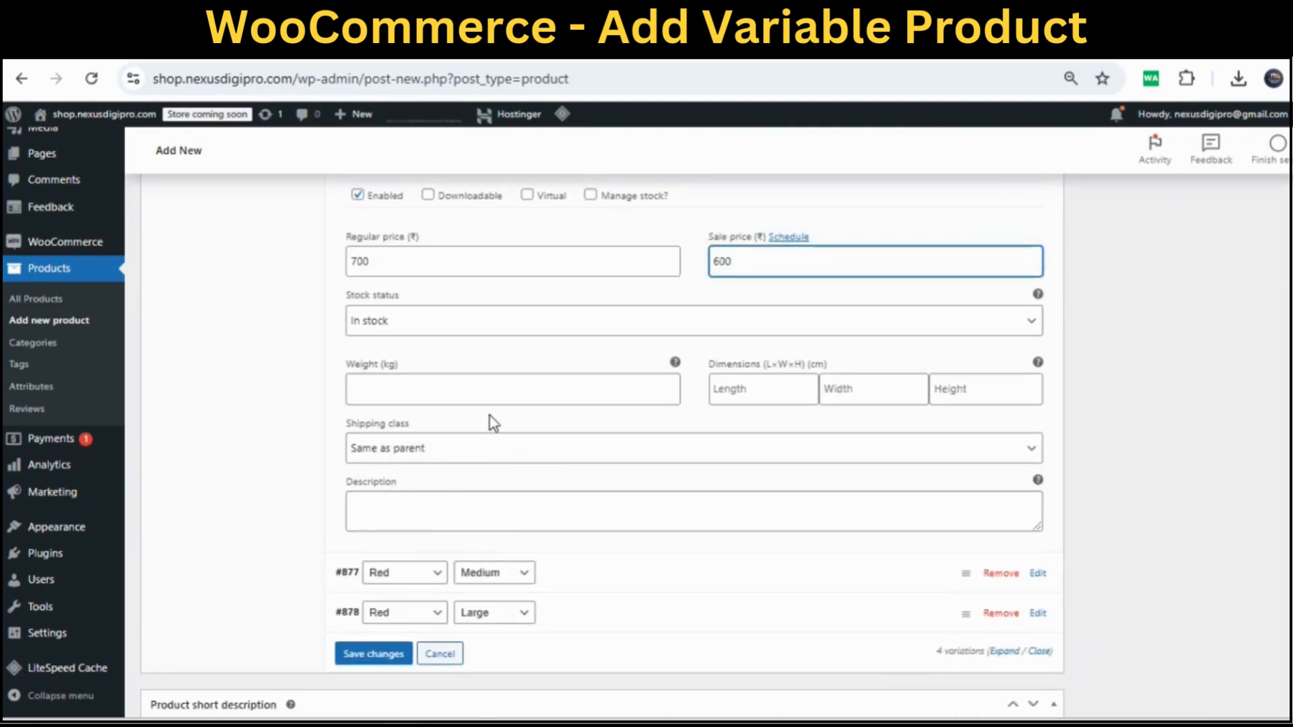
pyautogui.scroll(-2, 490, 417)
pyautogui.scroll(6, 491, 413)
pyautogui.click(395, 303)
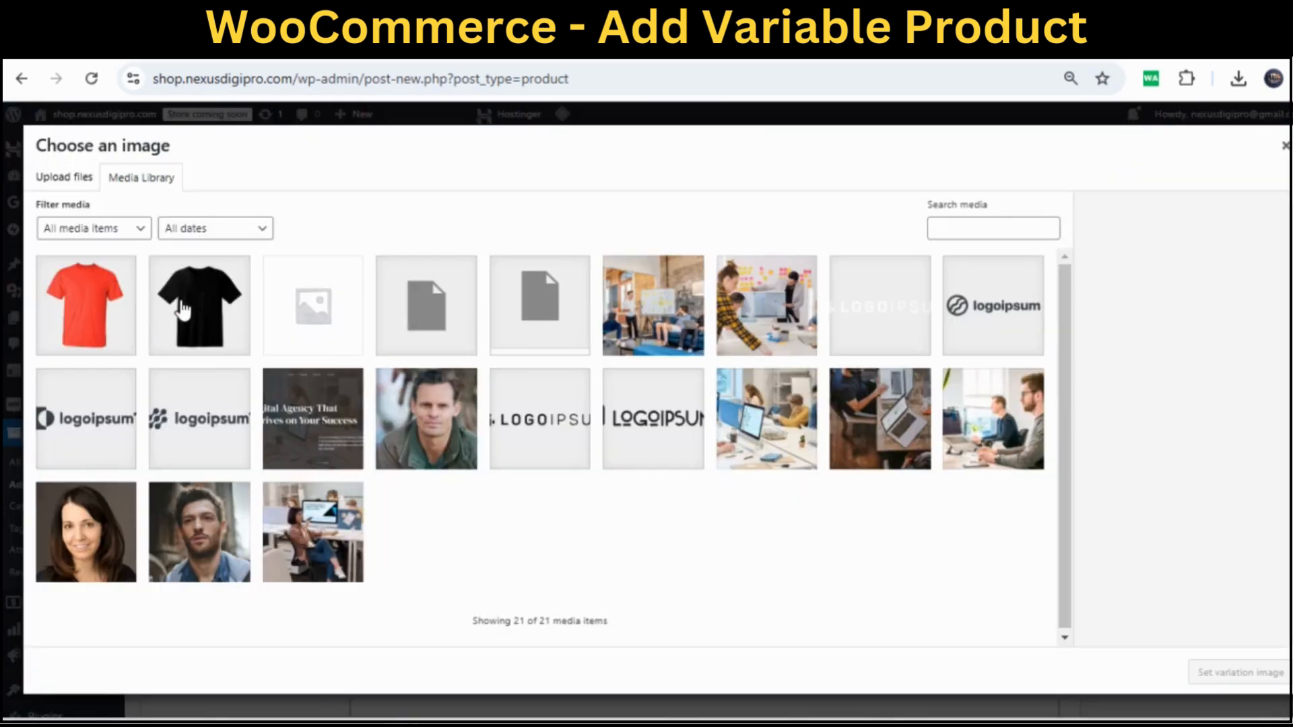
pyautogui.click(182, 311)
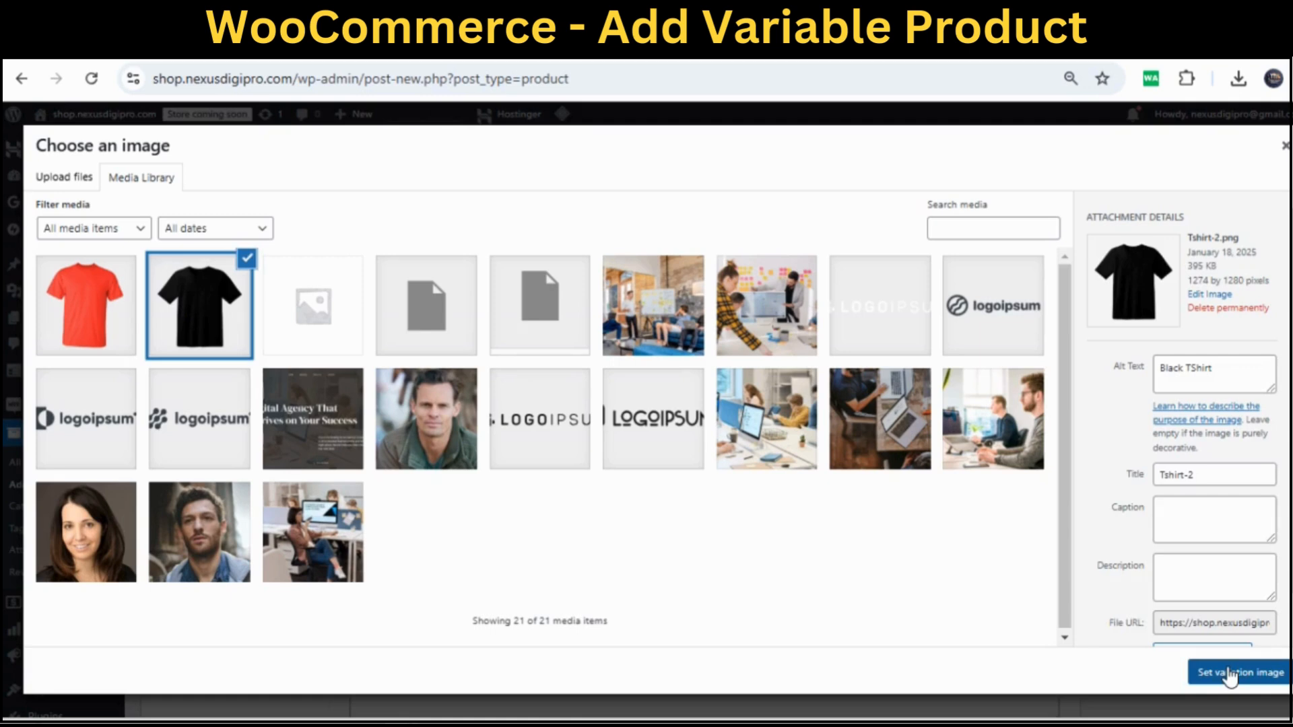
pyautogui.click(1230, 673)
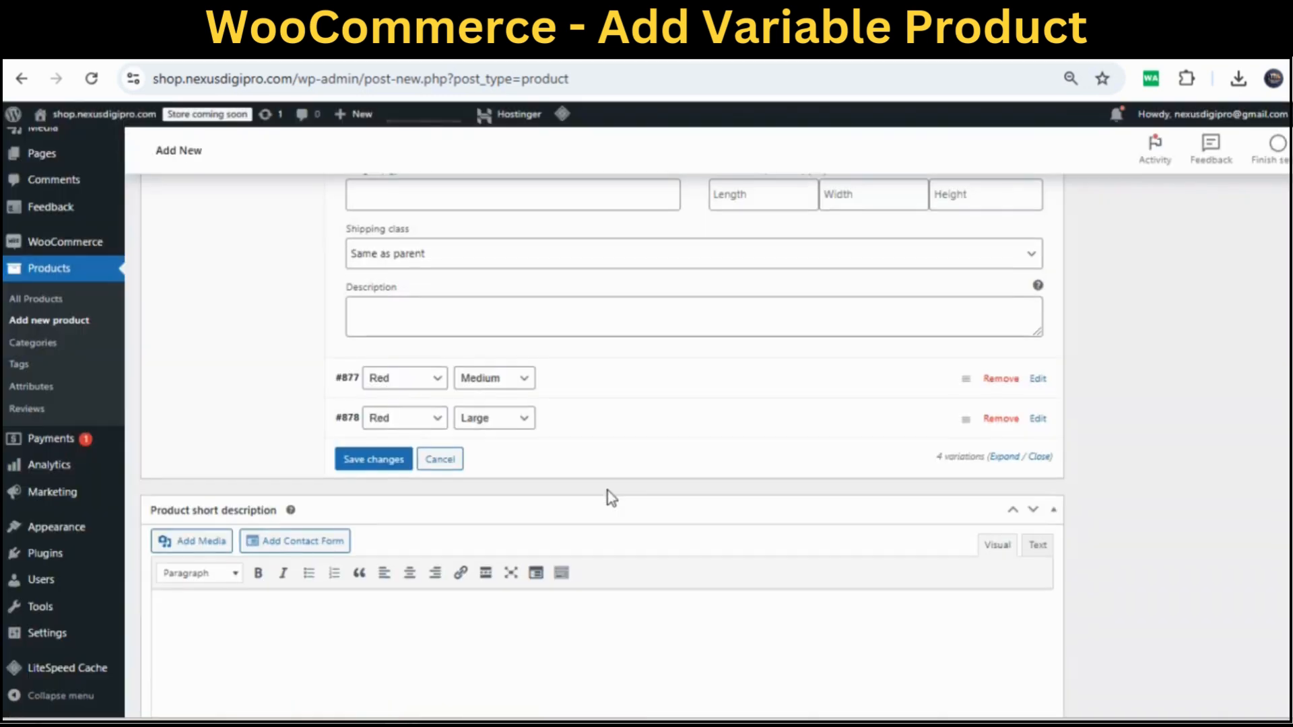
# Expand the Red, Medium variation and set its SKU to redM.
pyautogui.click(648, 390)
pyautogui.click(764, 451)
pyautogui.write('redM')
# Set the Red, Medium variation's regular price to 800 and its sale price to 700.
pyautogui.scroll(-3, 764, 451)
pyautogui.click(424, 431)
pyautogui.write('800')
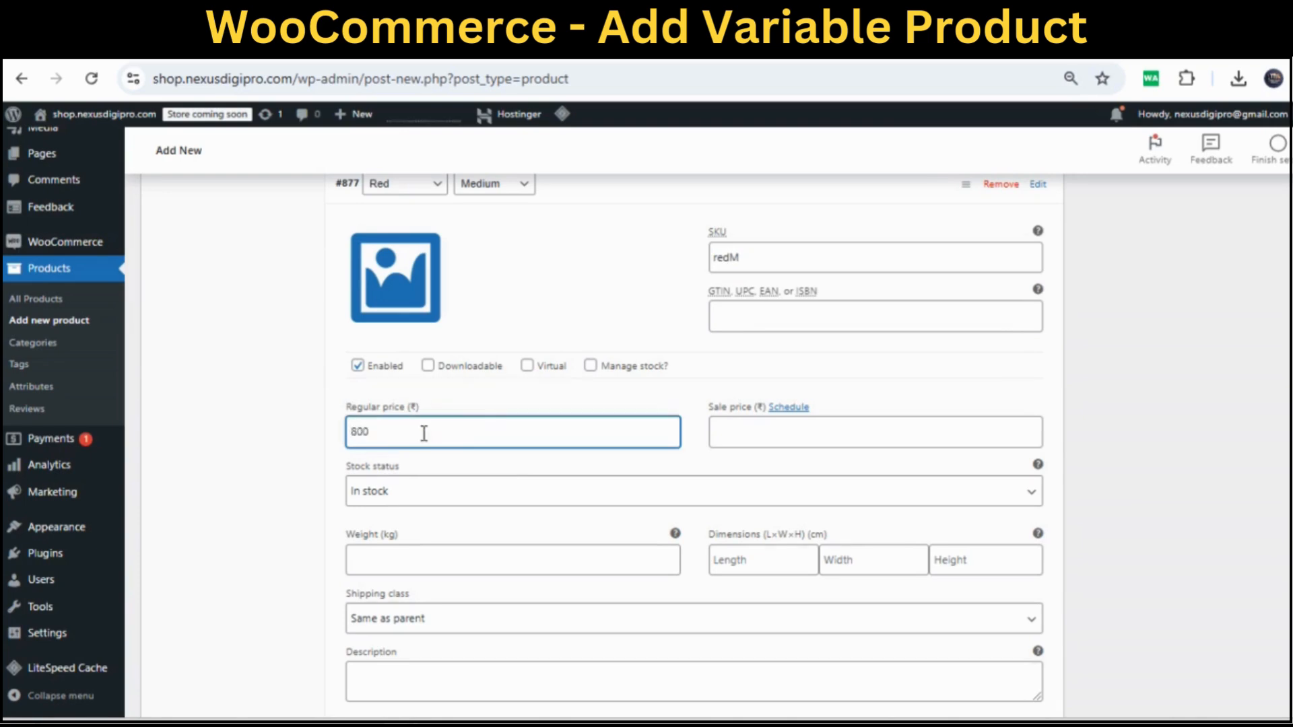
pyautogui.click(775, 426)
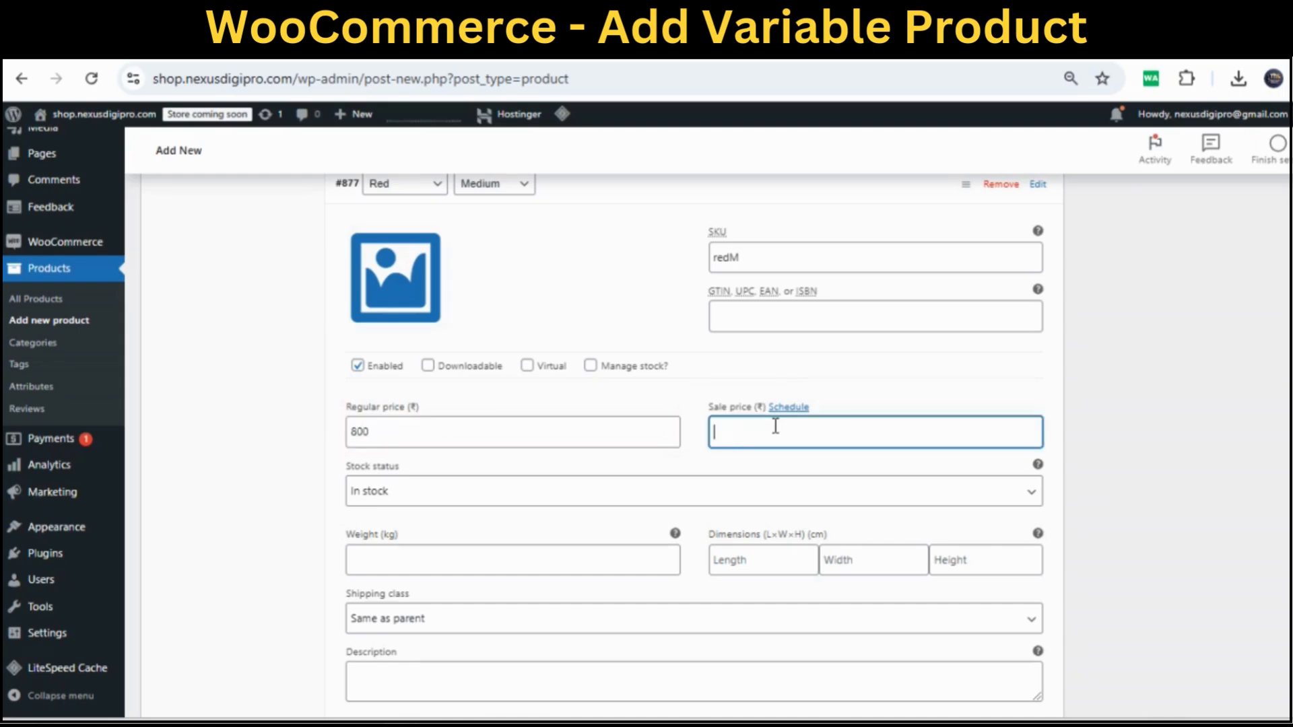
pyautogui.write('7900')
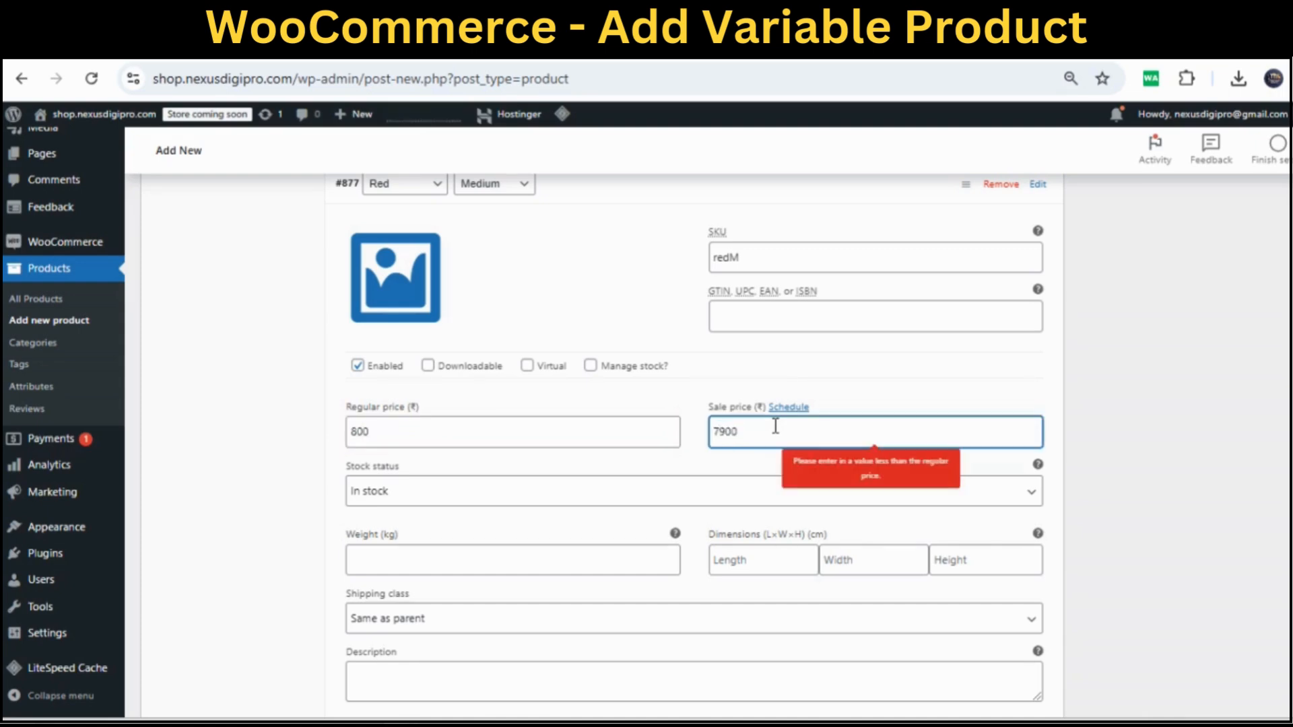
pyautogui.press('BackSpace')
pyautogui.press('BackSpace')
pyautogui.write('00')
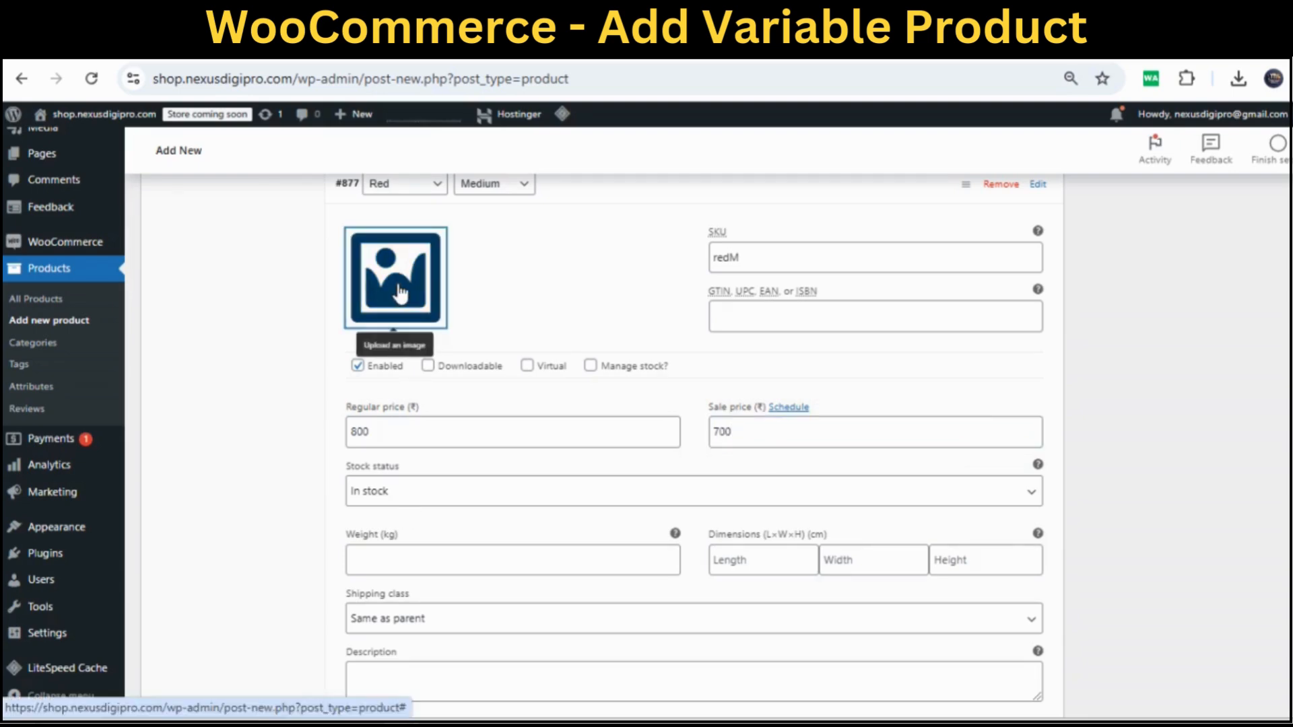
# Assign the red T-shirt picture Tshirt-1.png from the media library as the Red, Medium variation's image.
pyautogui.click(400, 317)
pyautogui.click(113, 318)
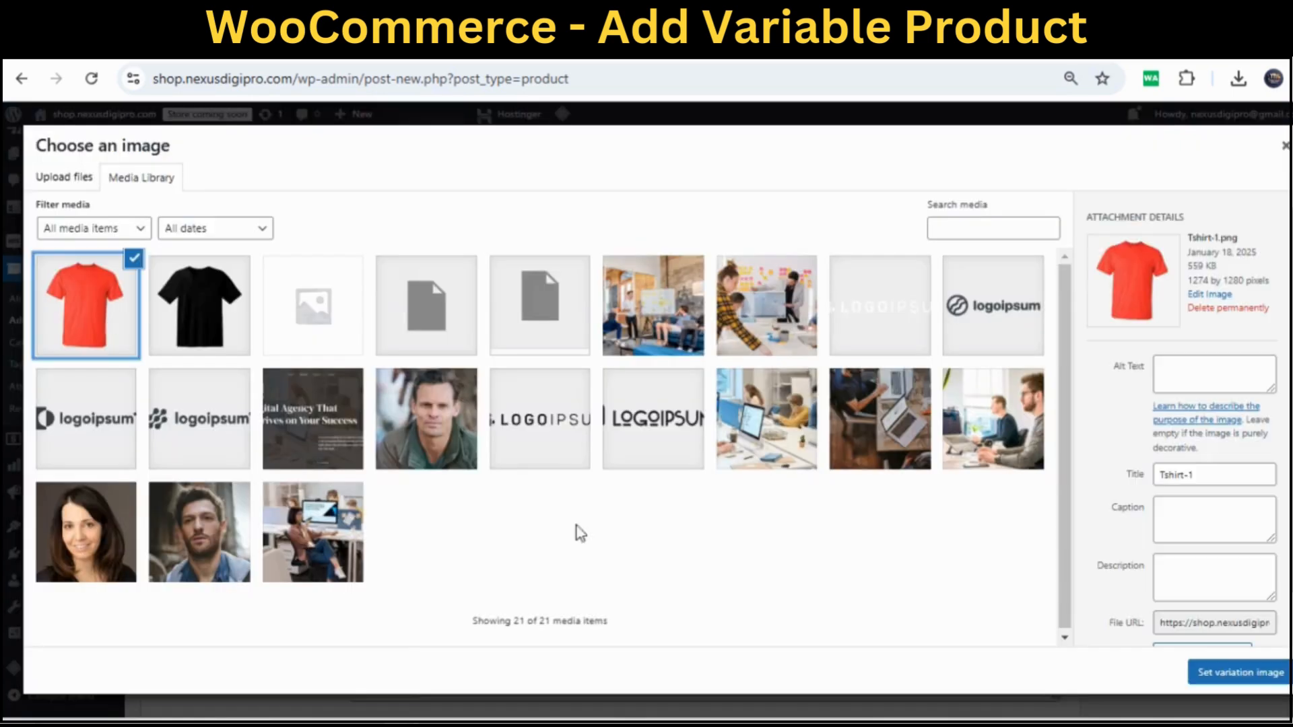
pyautogui.click(1223, 673)
# Expand the Red, Large variation and set its SKU to redL.
pyautogui.scroll(-4, 673, 539)
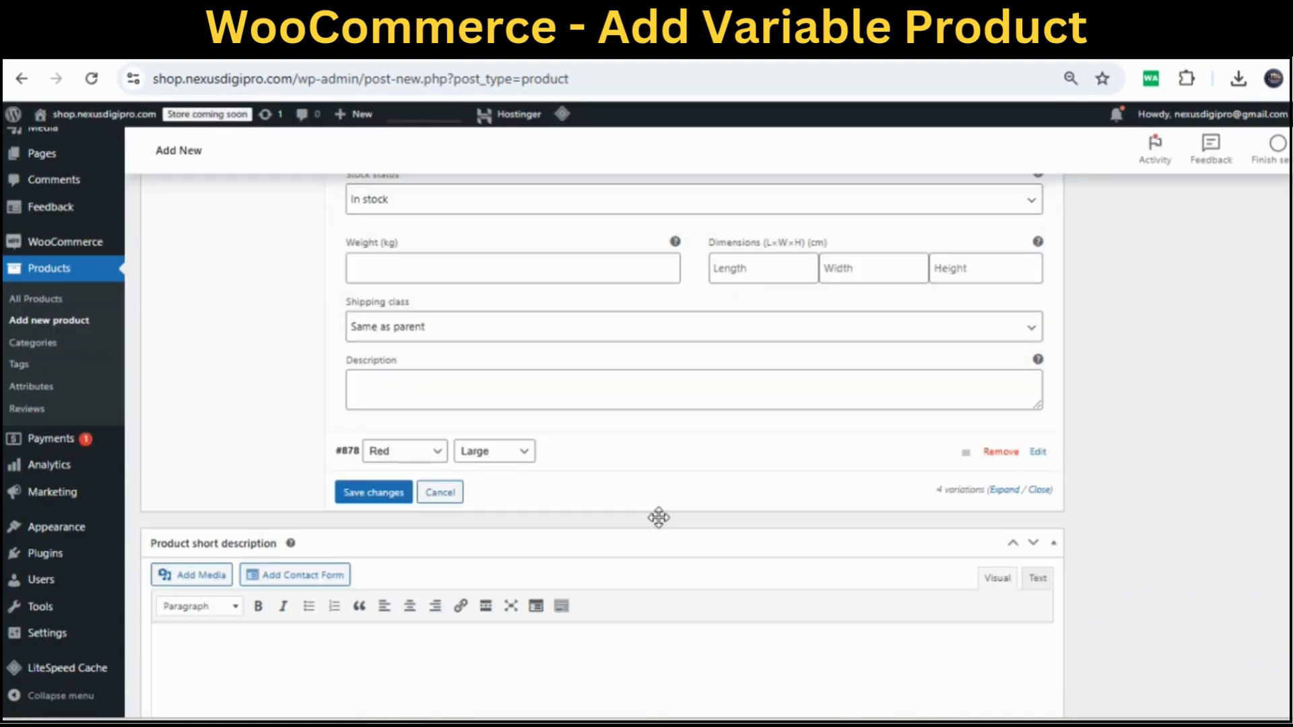
pyautogui.click(636, 452)
pyautogui.scroll(-1, 608, 500)
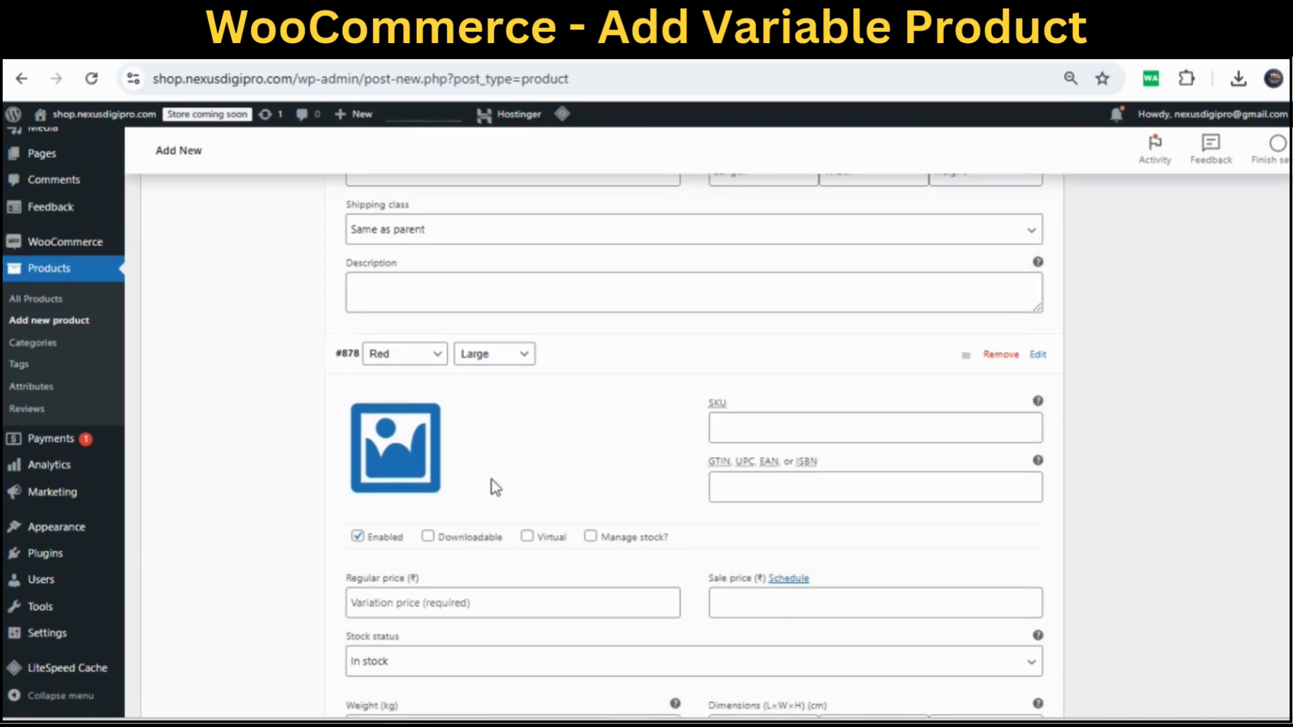
pyautogui.click(814, 434)
pyautogui.write('re')
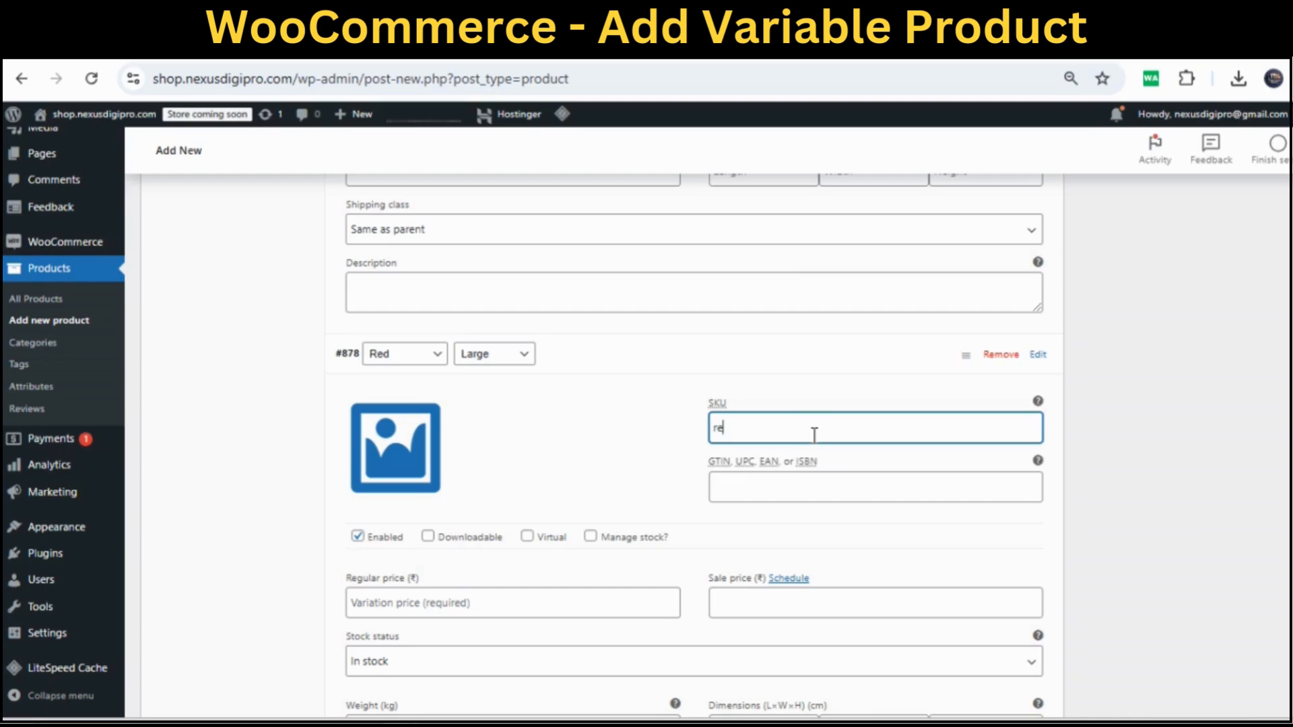
pyautogui.write('dL')
# Set the Red, Large variation's regular price to 900 and its sale price to 800.
pyautogui.scroll(-2, 450, 435)
pyautogui.click(377, 409)
pyautogui.write('800')
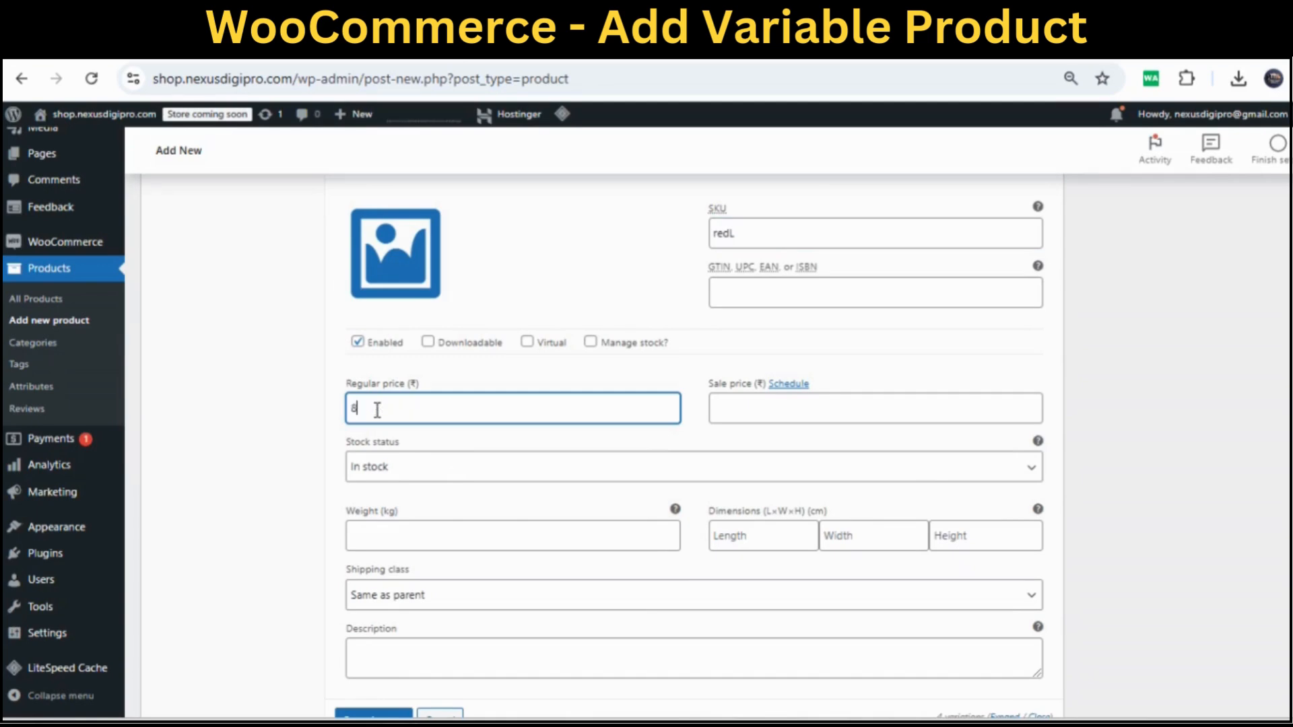
pyautogui.press('BackSpace')
pyautogui.press('BackSpace')
pyautogui.press('BackSpace')
pyautogui.write('900')
pyautogui.click(779, 403)
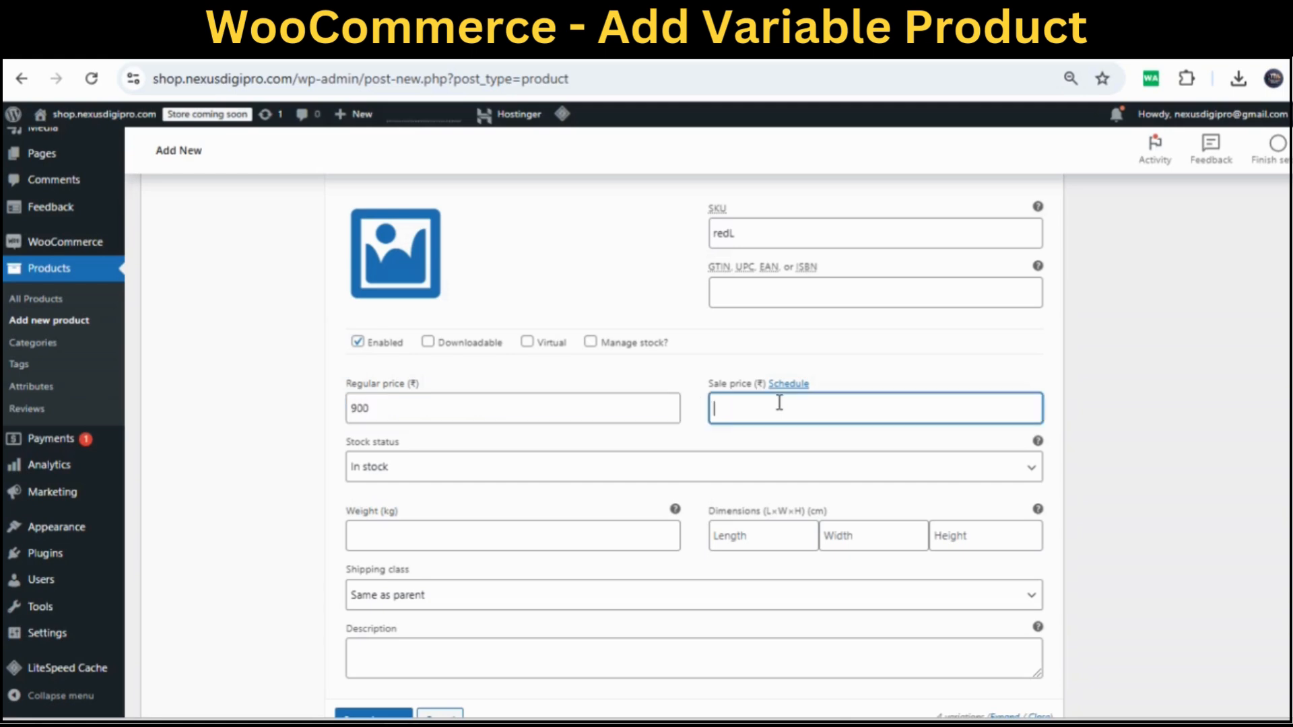
pyautogui.write('800')
# Assign the red T-shirt picture Tshirt-1.png from the media library as the Red, Large variation's image.
pyautogui.scroll(-2, 582, 494)
pyautogui.scroll(2, 580, 495)
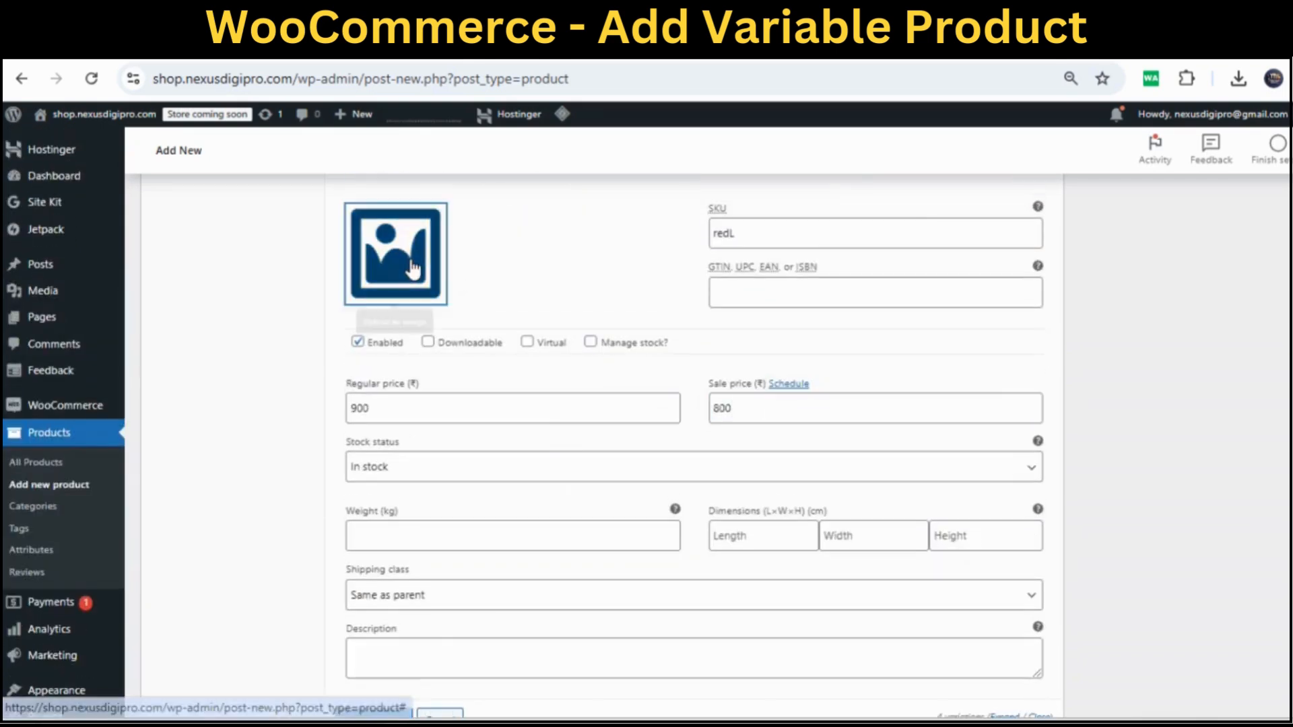
pyautogui.click(414, 269)
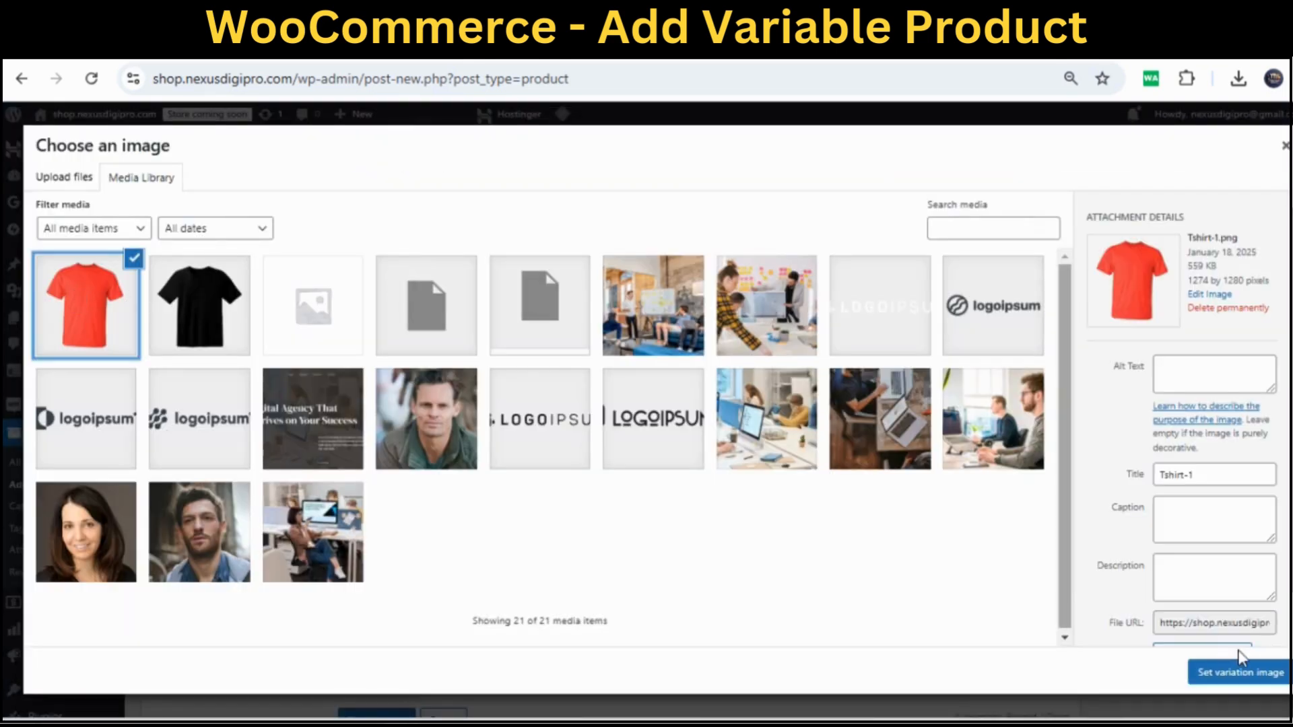
pyautogui.click(1232, 672)
# Review the entries of the Black and Red variations and save the variation changes.
pyautogui.scroll(-10, 911, 596)
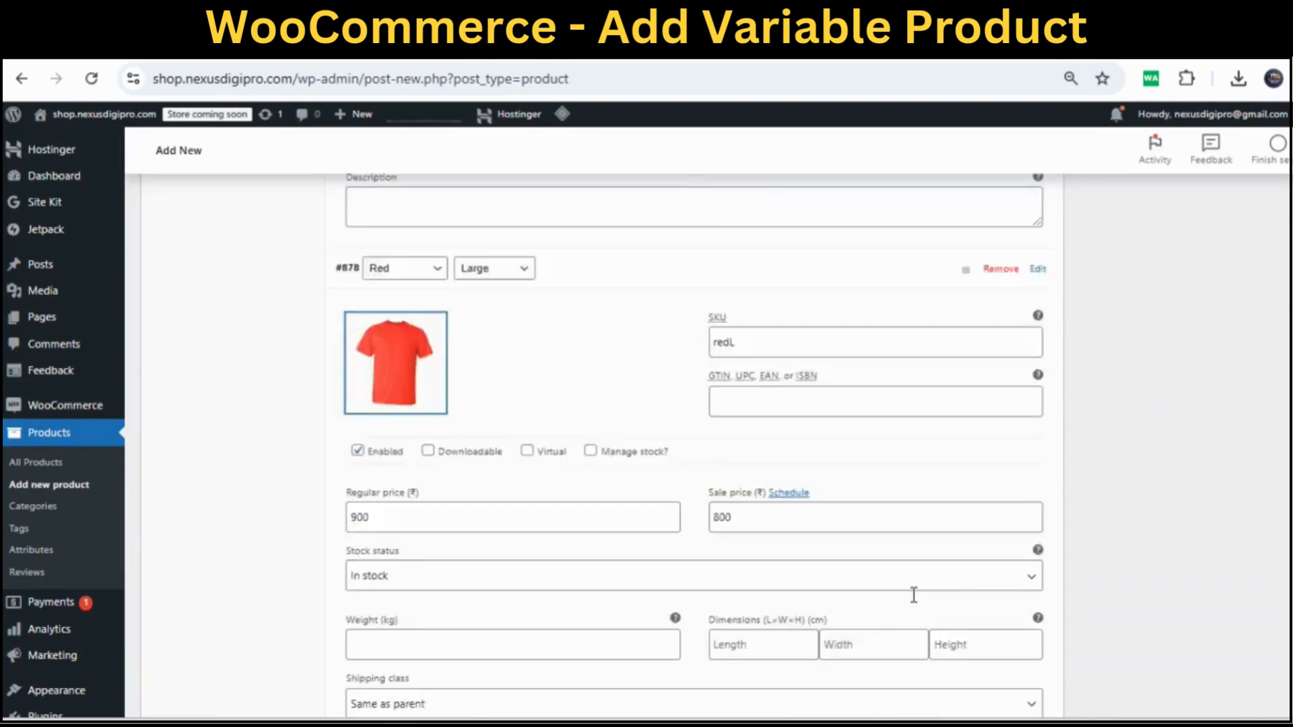
pyautogui.scroll(15, 917, 603)
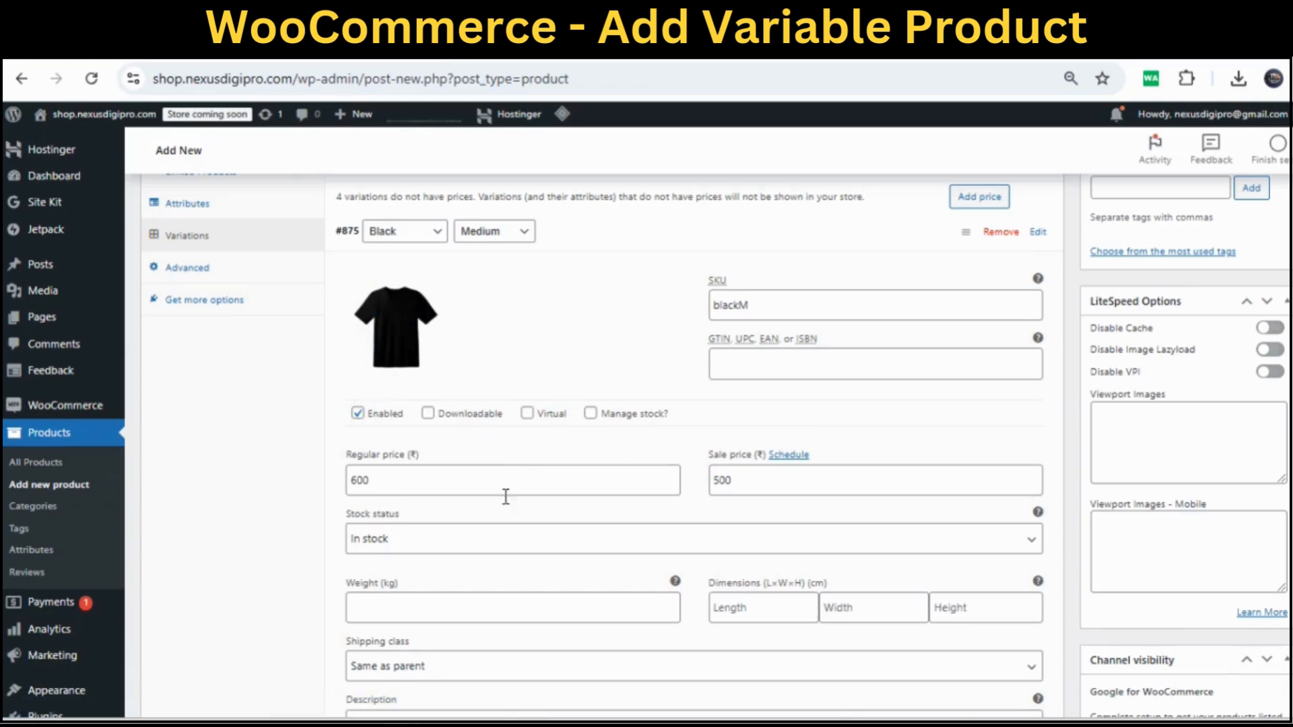
pyautogui.scroll(-6, 690, 532)
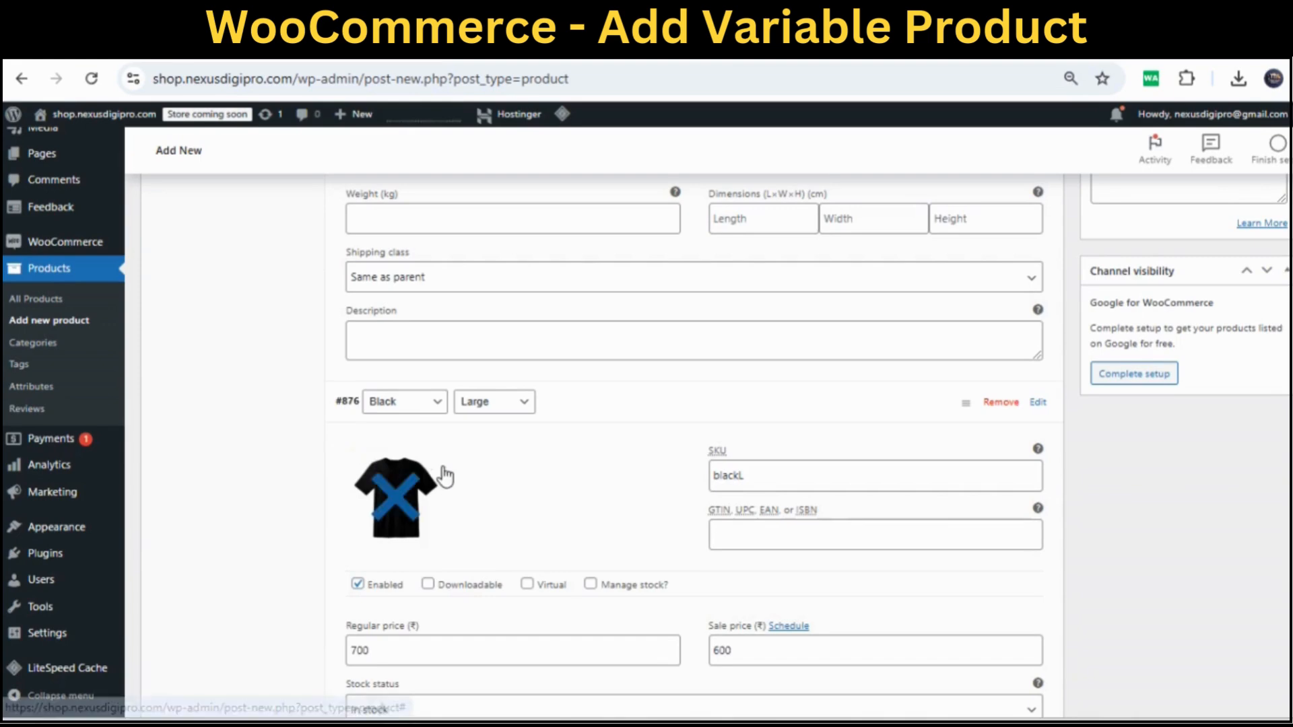
pyautogui.scroll(-14, 462, 486)
pyautogui.scroll(-5, 462, 486)
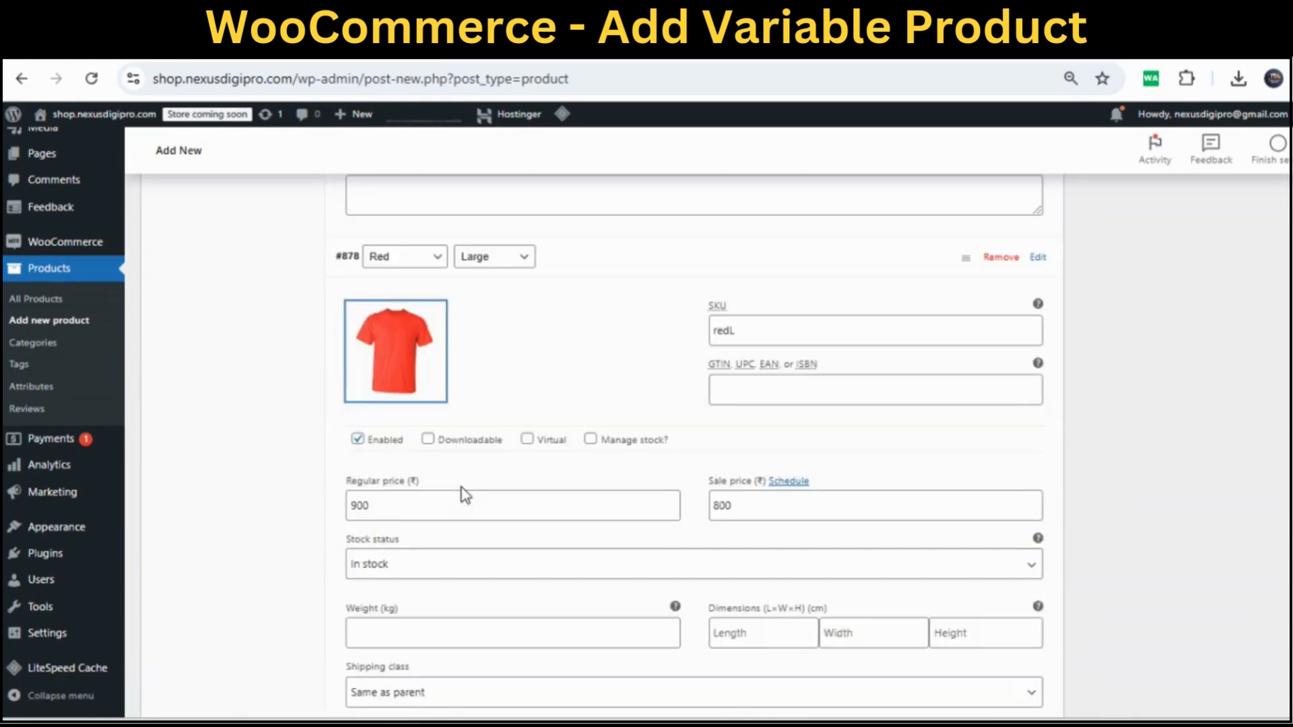
pyautogui.scroll(-5, 465, 495)
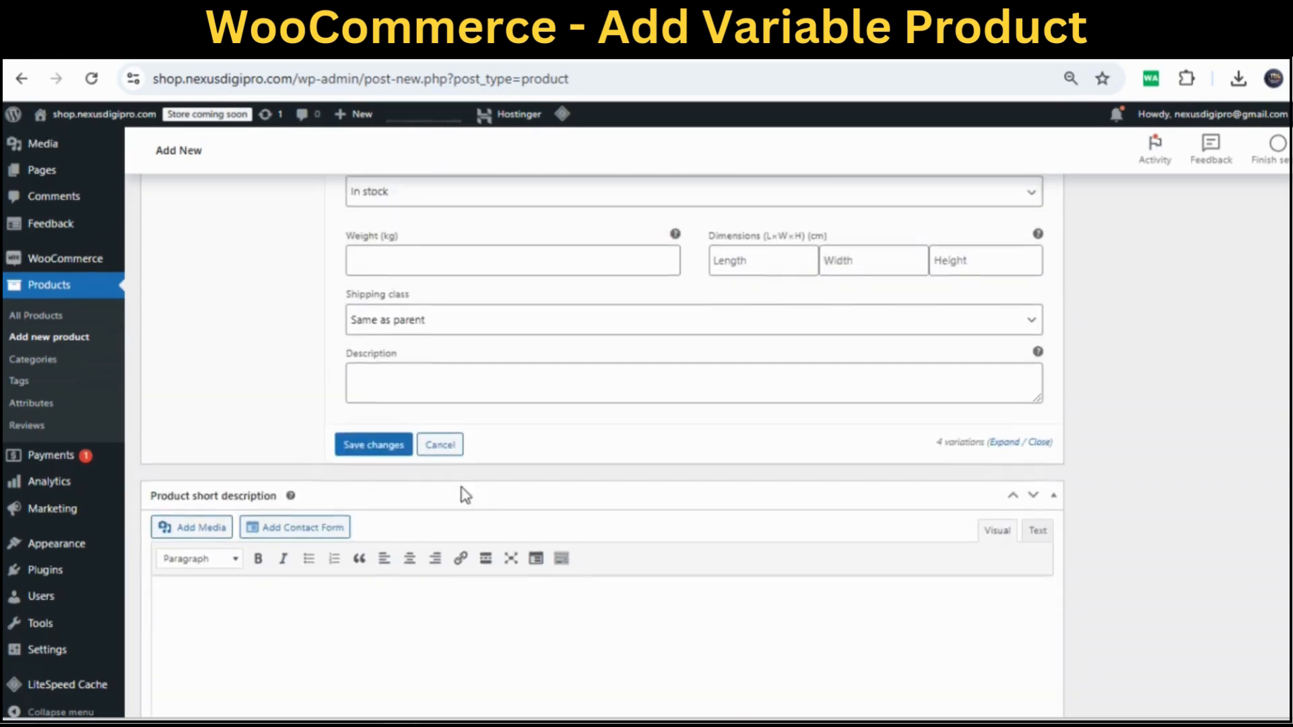
pyautogui.click(393, 526)
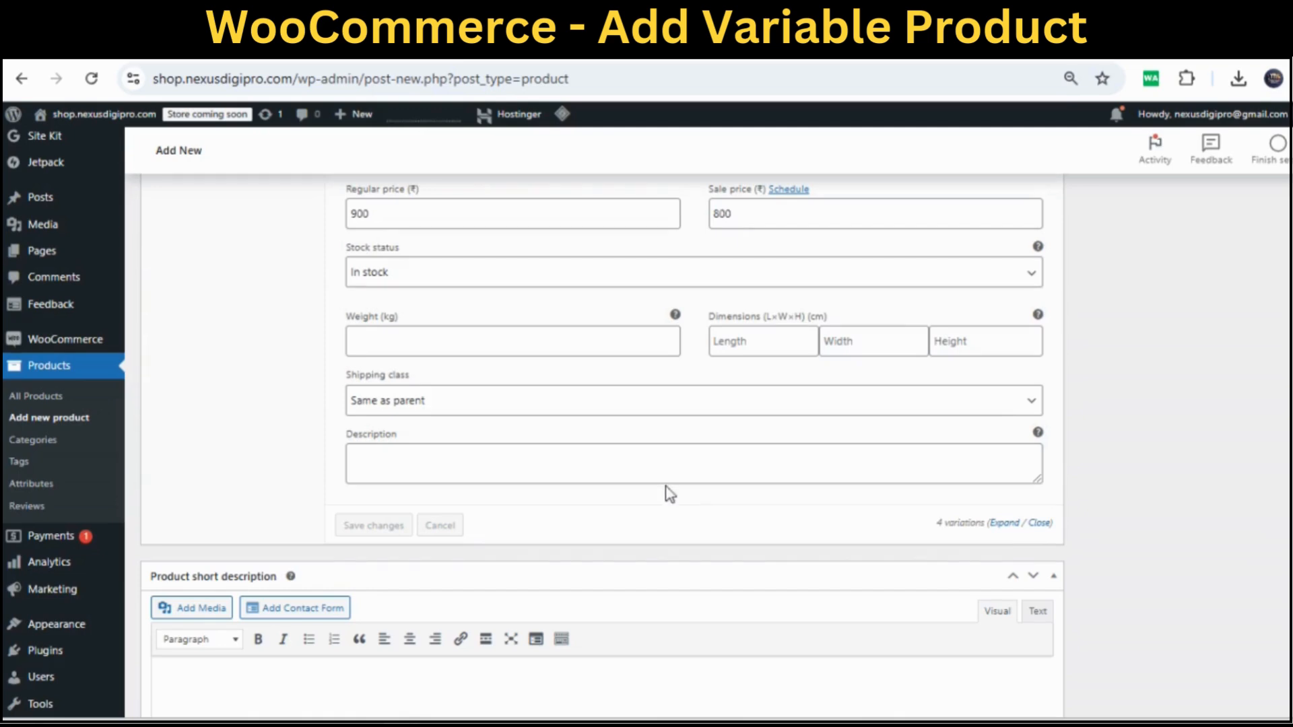
# Expand the saved Black, Medium variation to reach its description.
pyautogui.scroll(-8, 614, 456)
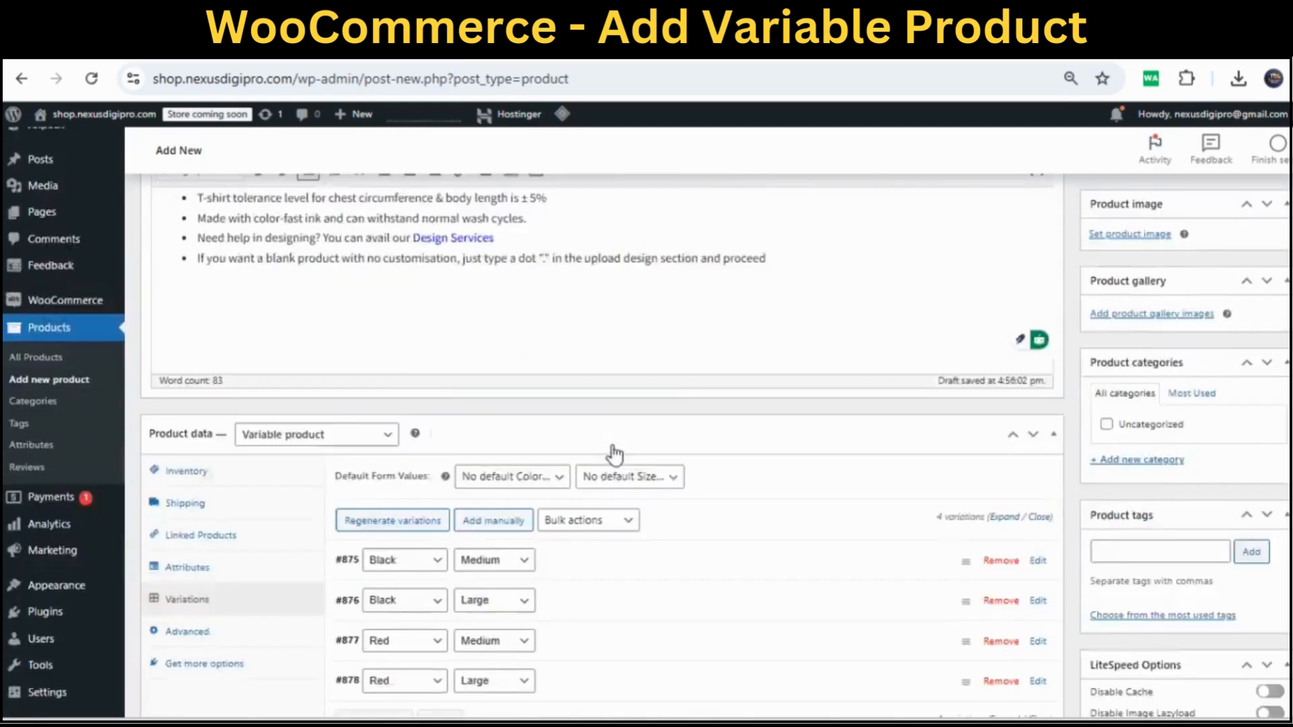
pyautogui.scroll(-2, 615, 453)
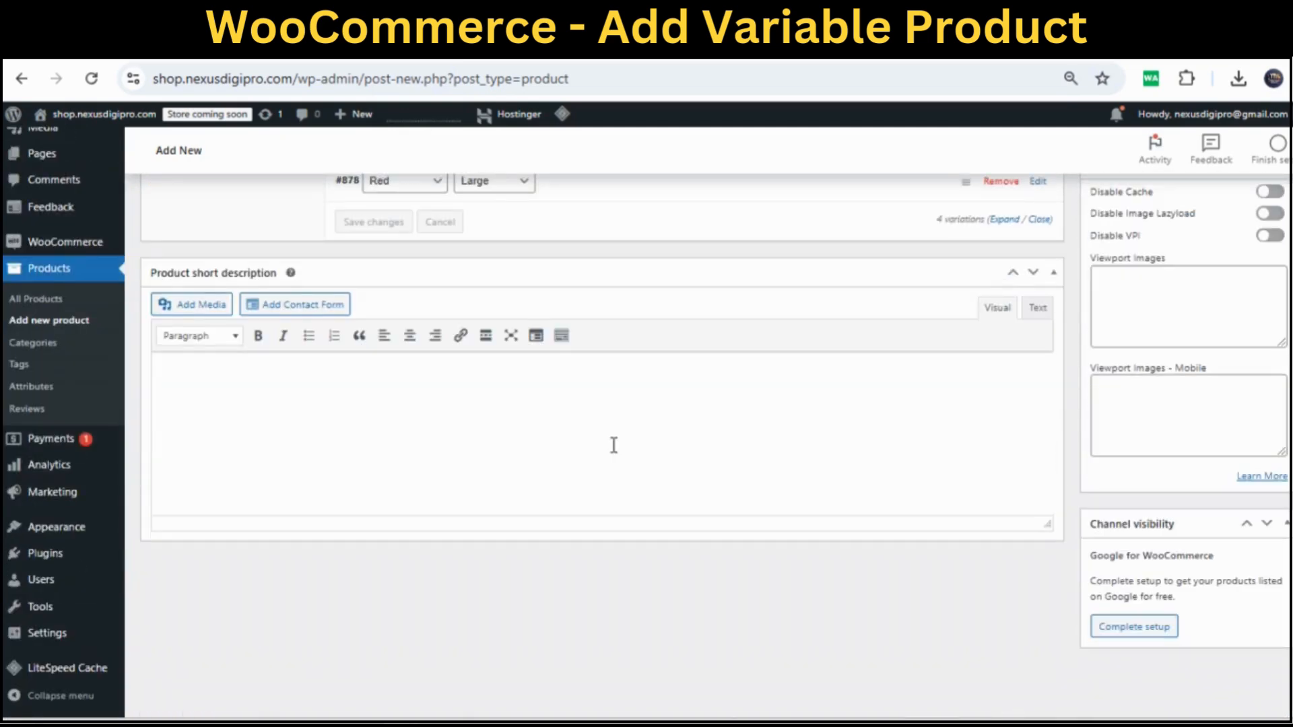
pyautogui.scroll(3, 641, 463)
pyautogui.scroll(3, 640, 467)
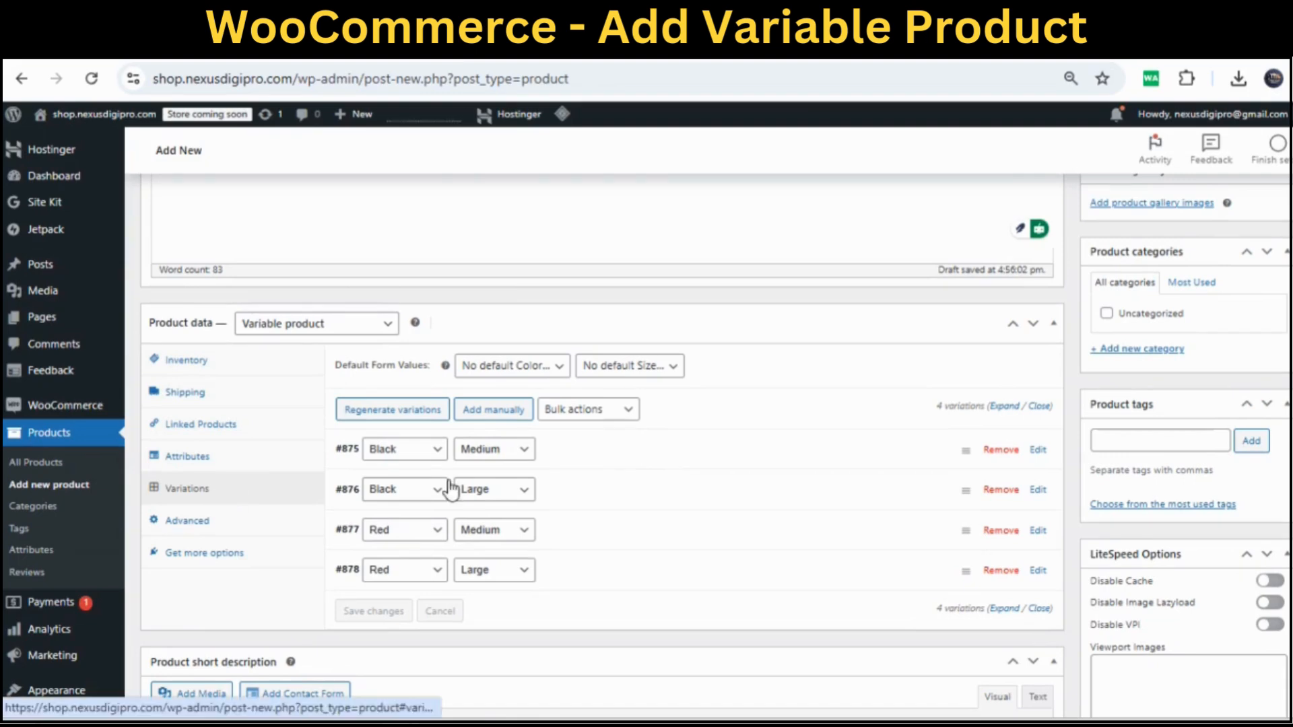
pyautogui.click(626, 451)
pyautogui.scroll(-2, 627, 453)
pyautogui.scroll(-5, 626, 452)
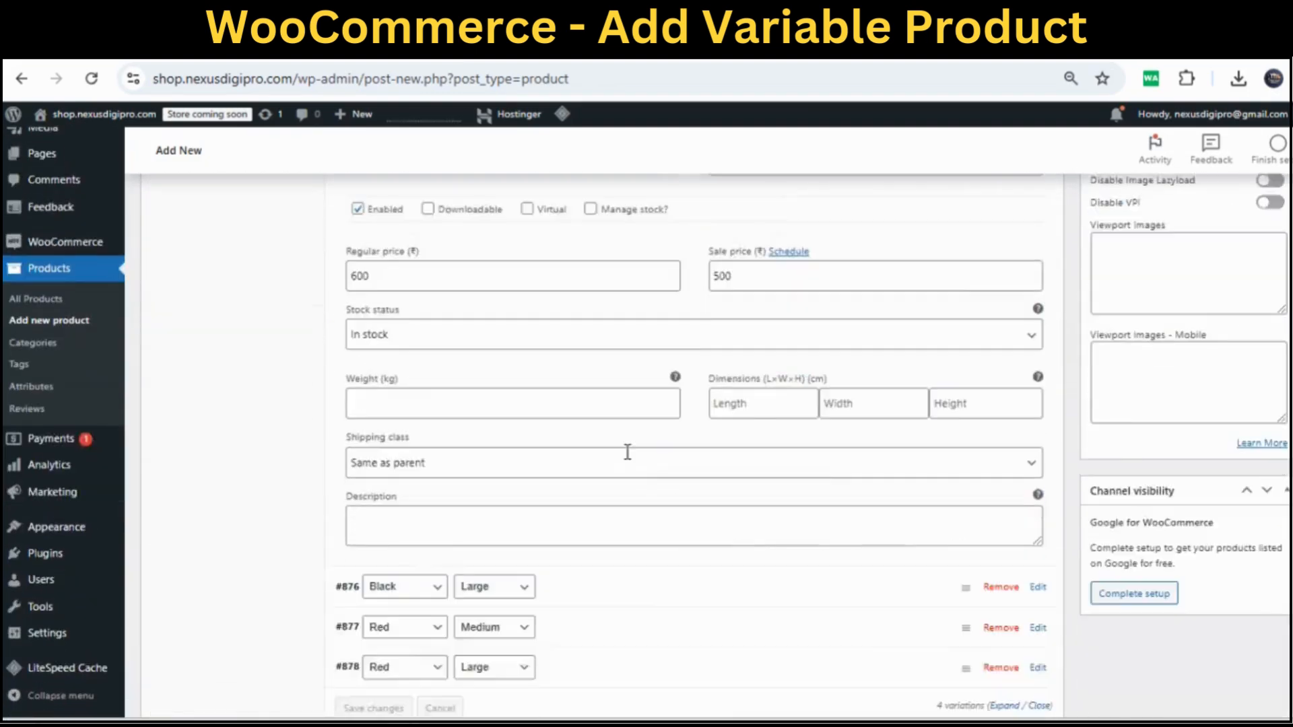
# Enter Black Medium as the Black, Medium variation's description.
pyautogui.click(436, 461)
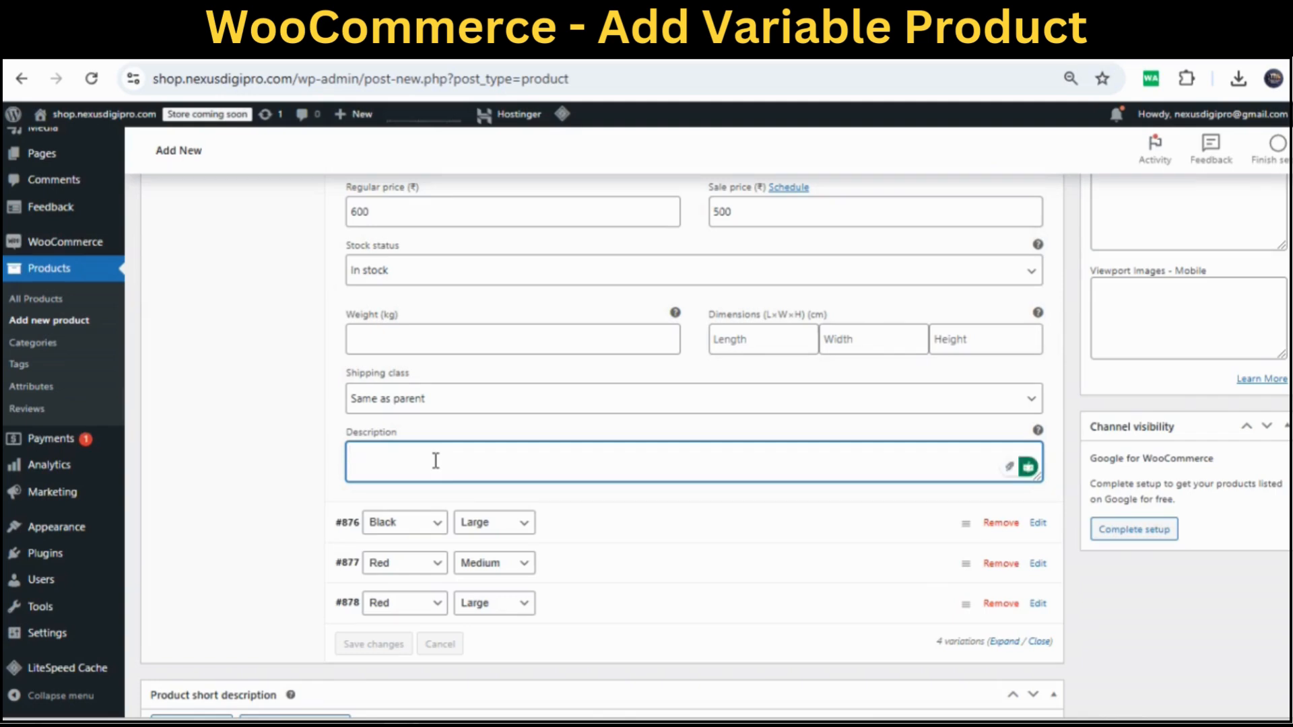
pyautogui.scroll(2, 435, 465)
pyautogui.scroll(-2, 439, 469)
pyautogui.write('Red')
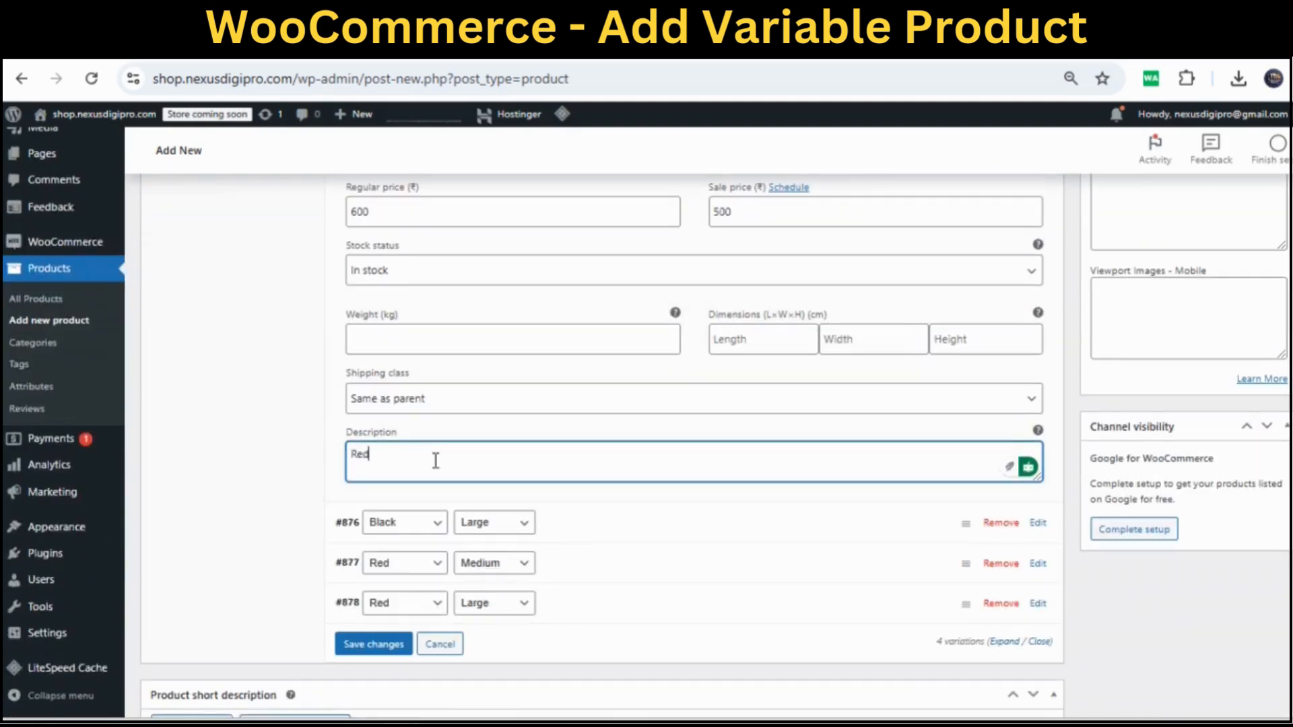
pyautogui.press('BackSpace')
pyautogui.press('BackSpace')
pyautogui.press('BackSpace')
pyautogui.press('BackSpace')
pyautogui.write('Black')
pyautogui.scroll(3, 435, 461)
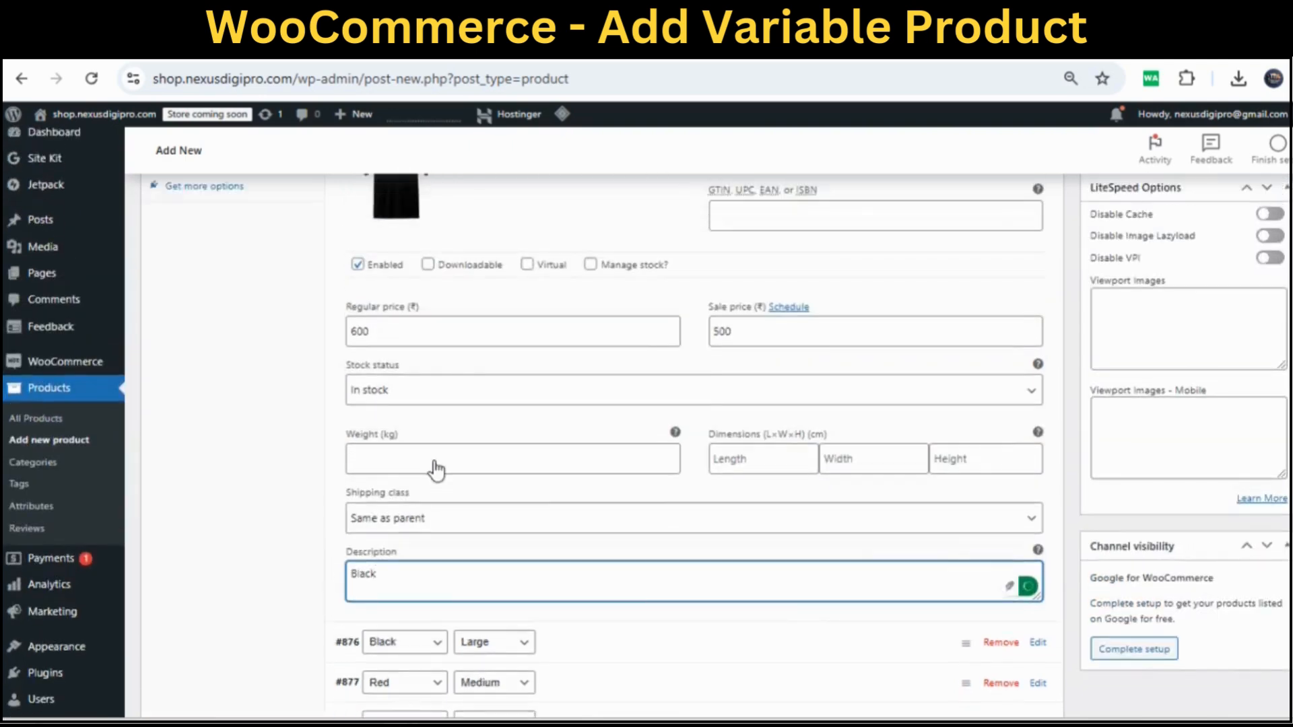
pyautogui.scroll(3, 435, 468)
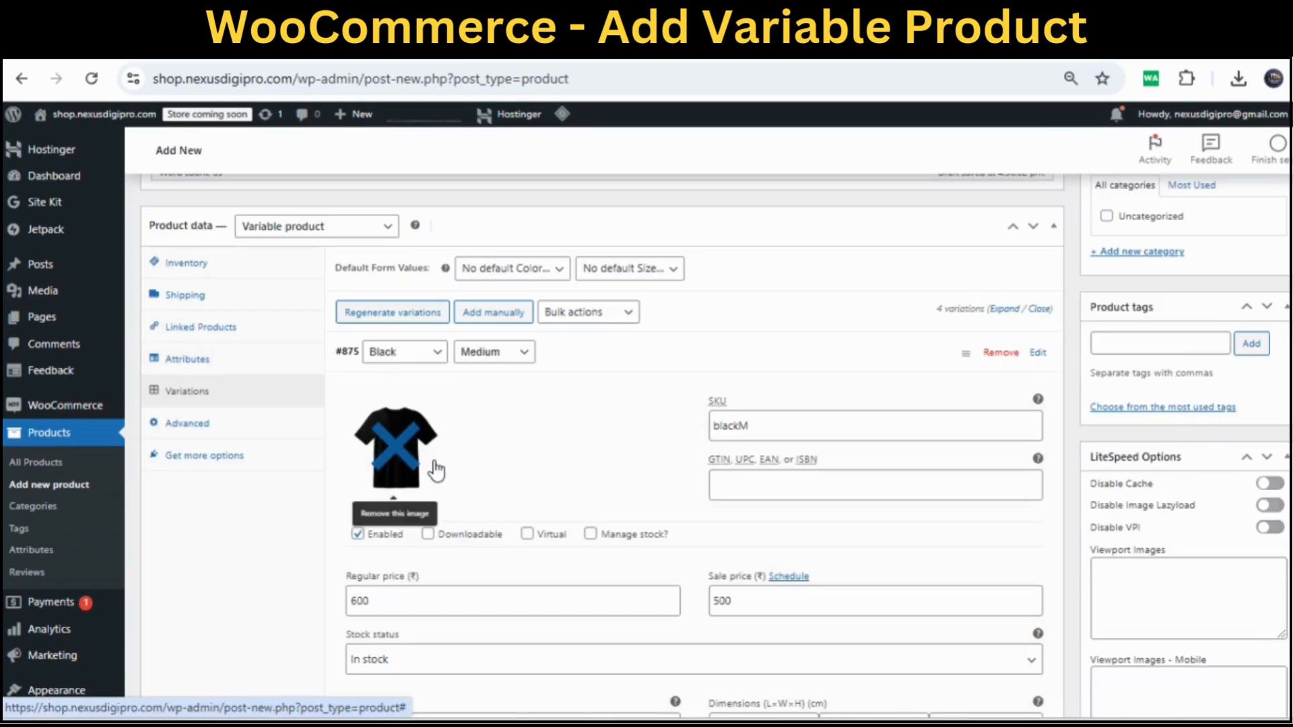
pyautogui.scroll(-6, 435, 470)
pyautogui.write('Med')
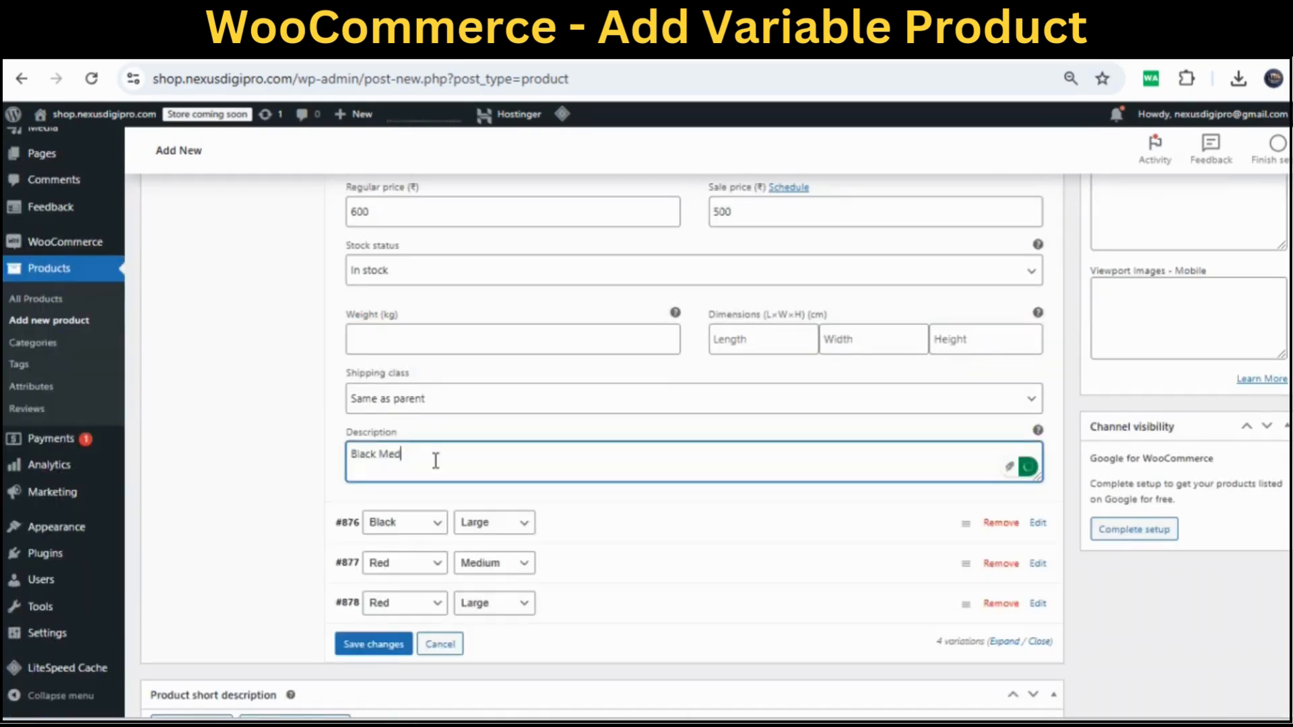
pyautogui.write('ium')
# Expand the Black, Large variation and enter Black Large as its description.
pyautogui.scroll(-2, 571, 439)
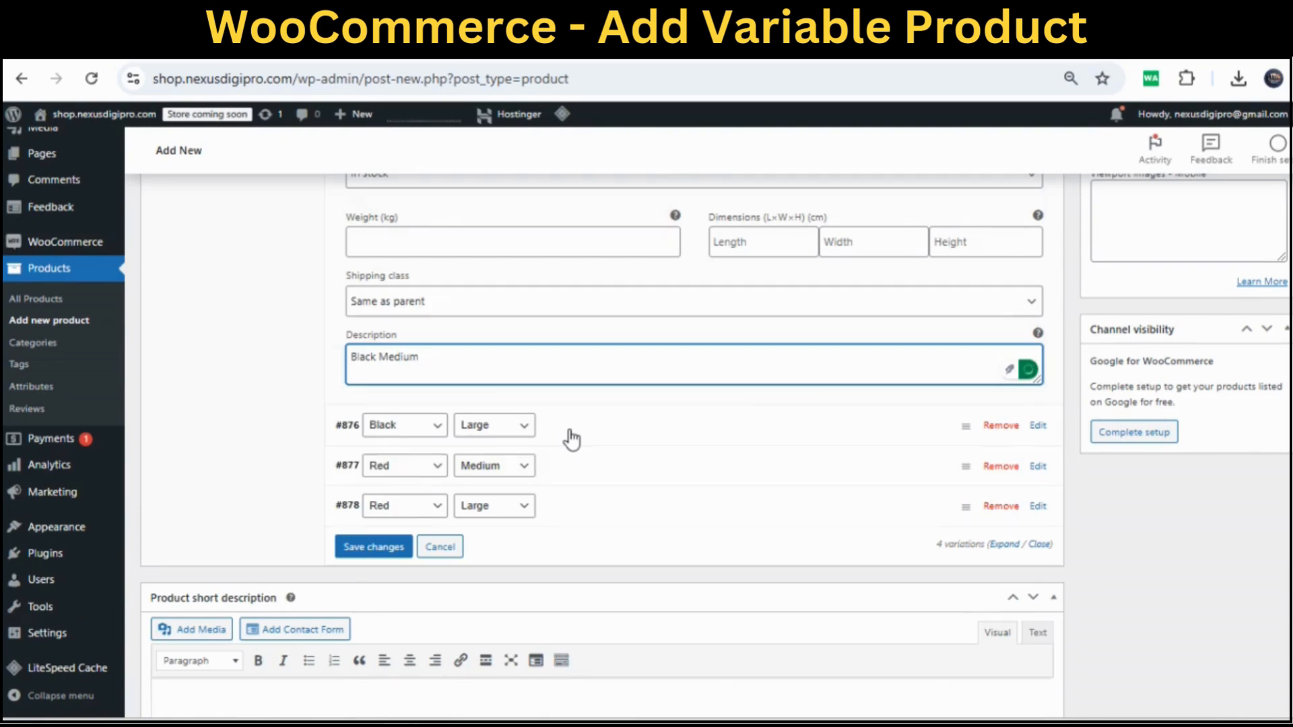
pyautogui.click(571, 439)
pyautogui.scroll(-3, 552, 471)
pyautogui.scroll(-3, 479, 598)
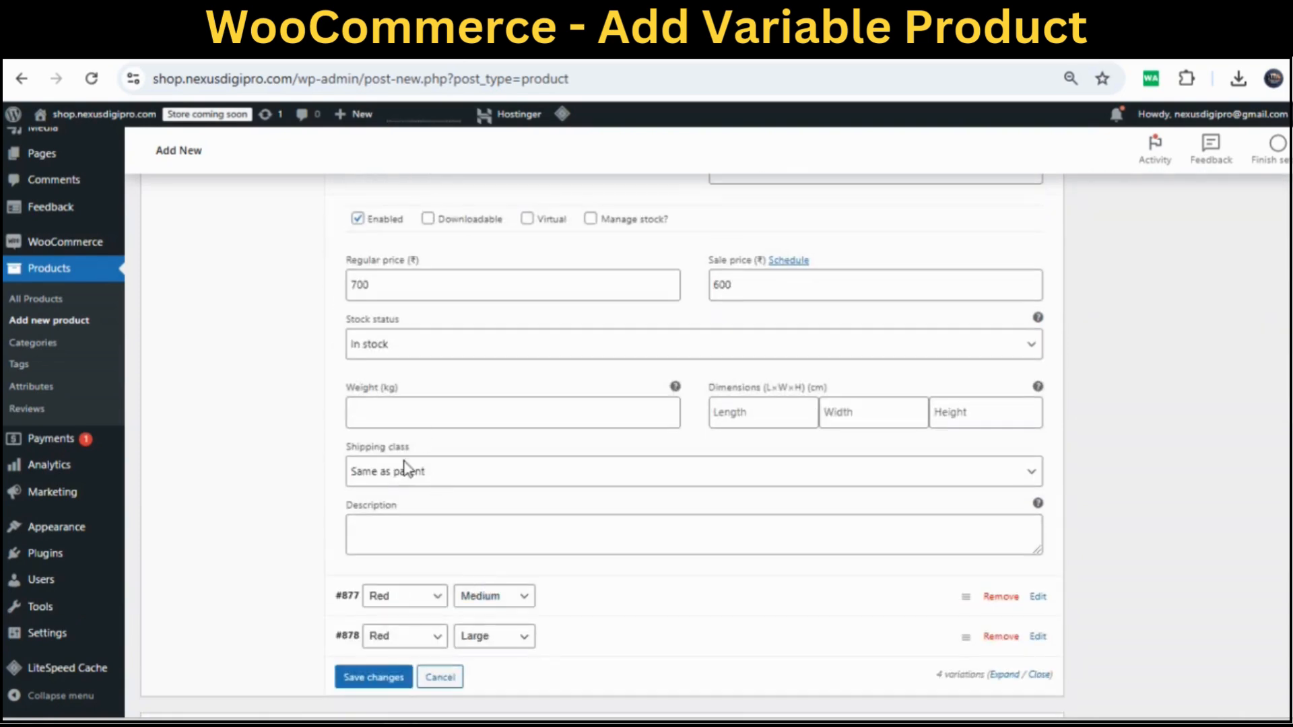
pyautogui.click(401, 530)
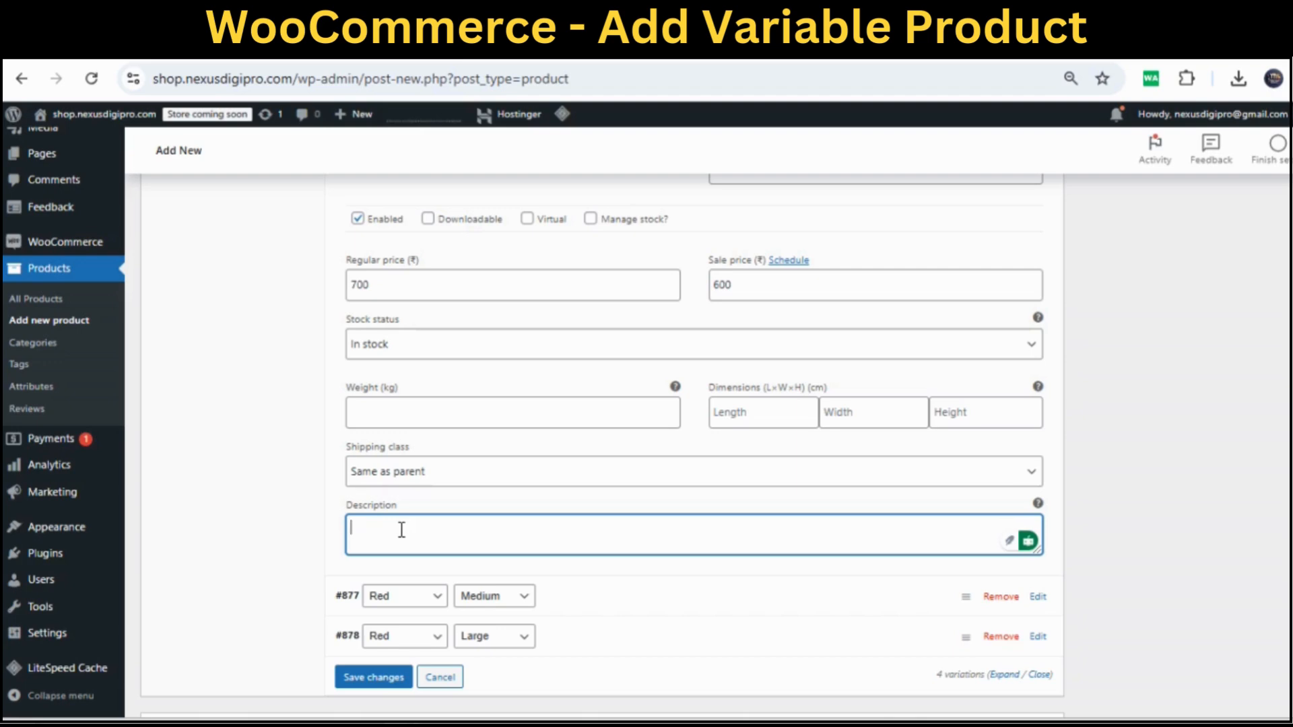
pyautogui.write('Black')
pyautogui.scroll(3, 401, 530)
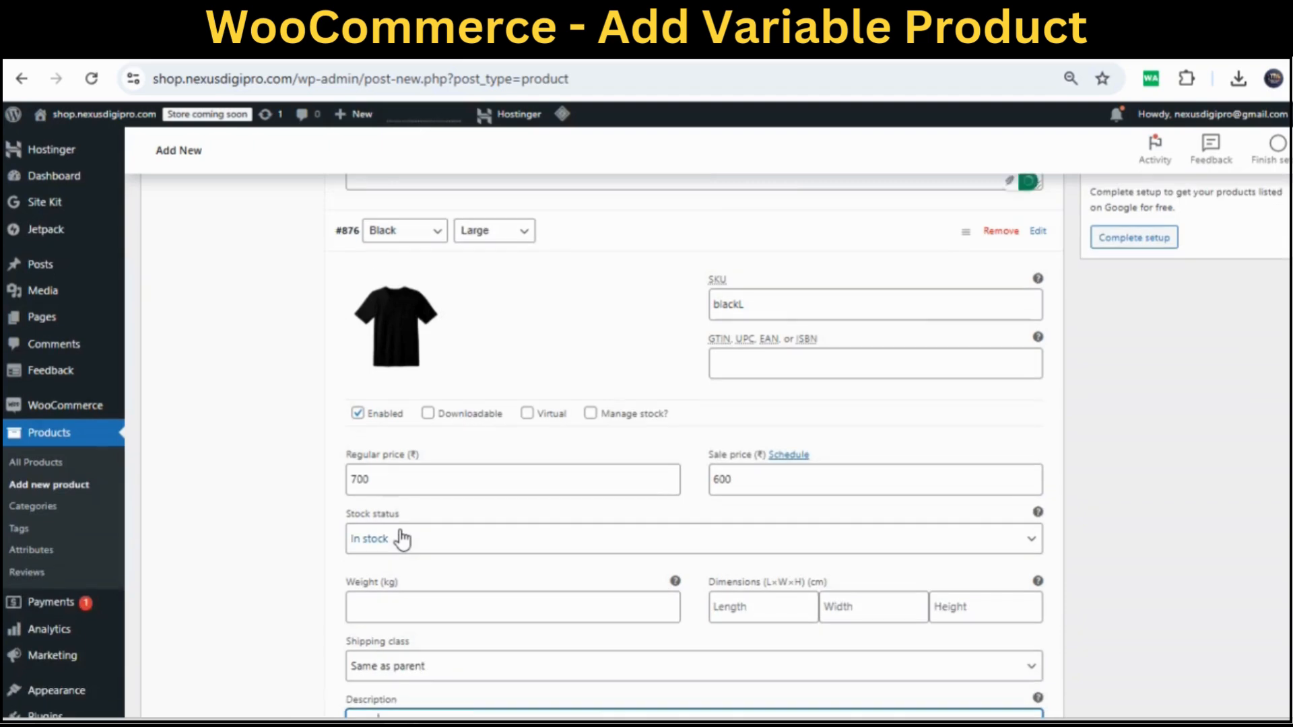
pyautogui.scroll(-3, 402, 538)
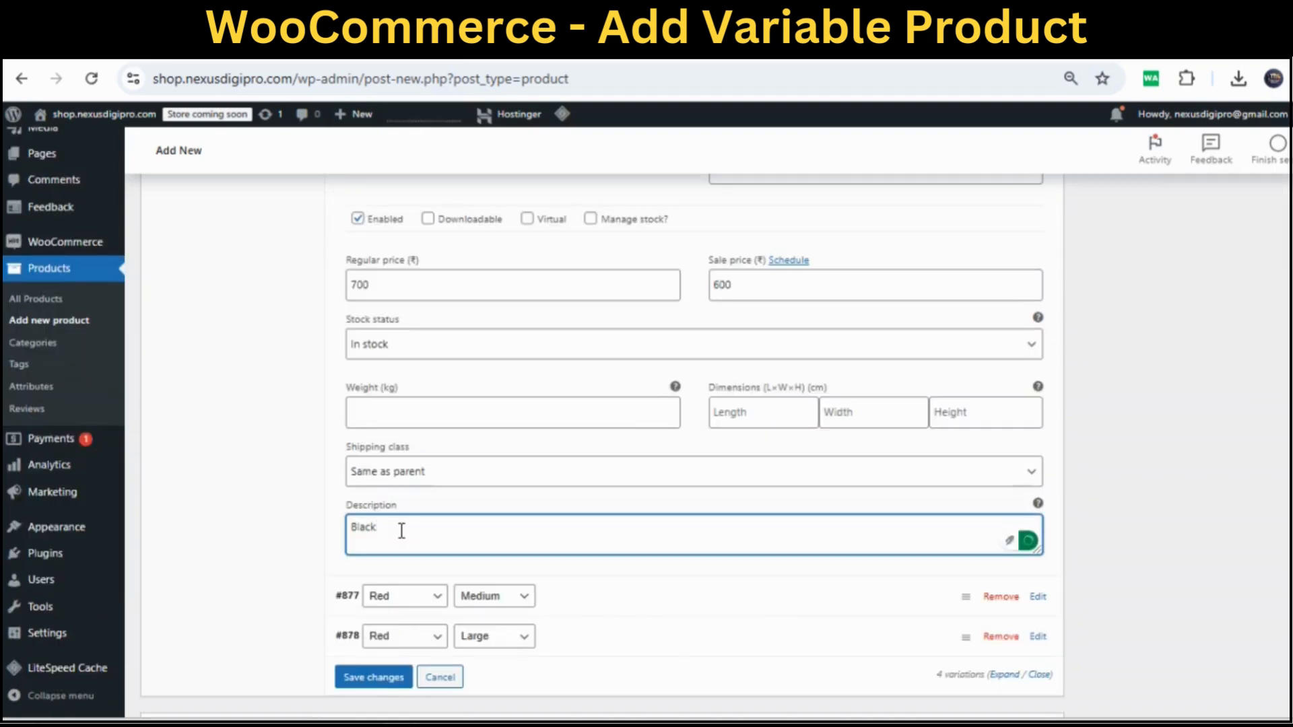
pyautogui.write('Large')
# Expand the Red, Medium variation and enter Red in its description.
pyautogui.scroll(-2, 446, 605)
pyautogui.click(615, 400)
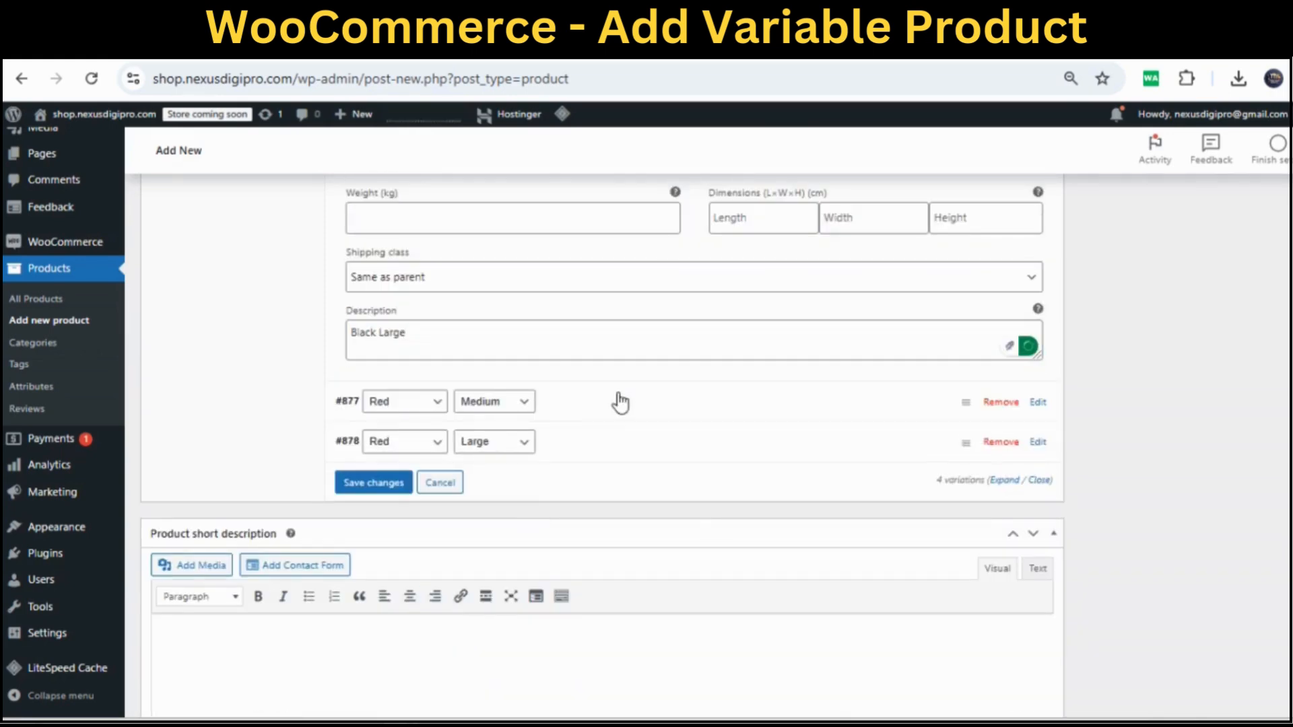
pyautogui.scroll(-1, 569, 467)
pyautogui.scroll(-5, 569, 467)
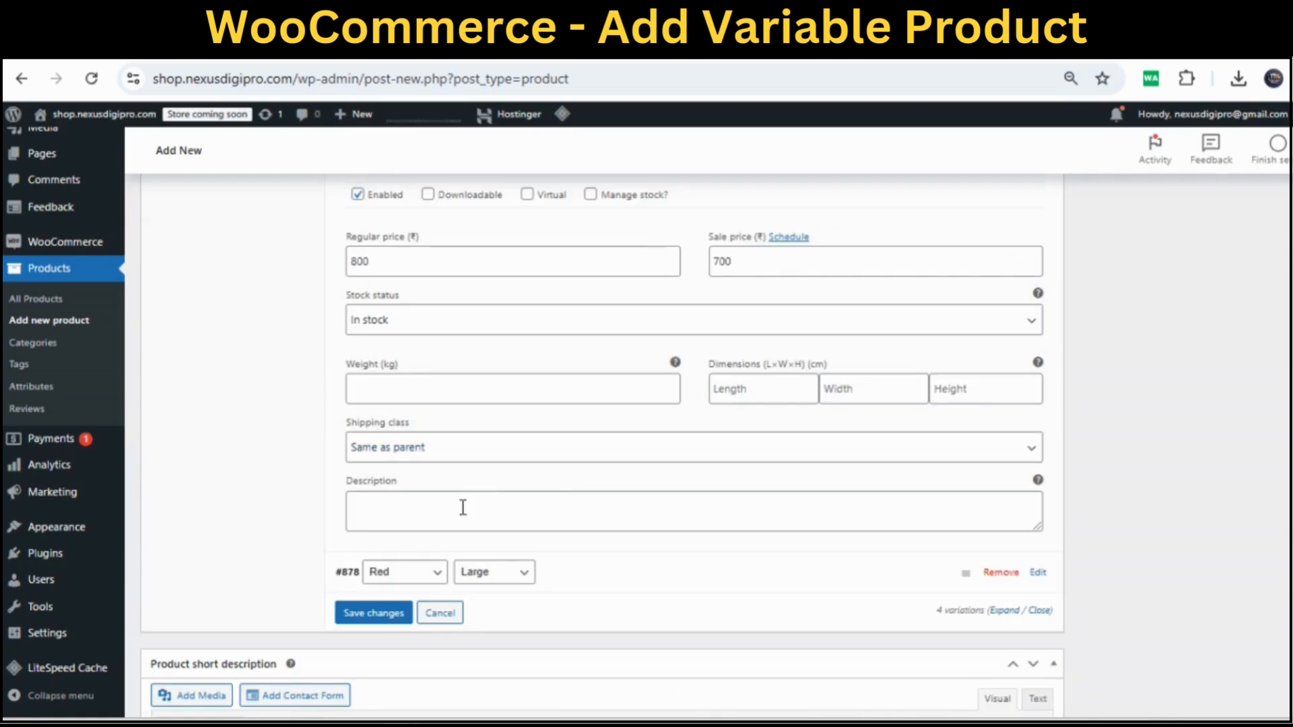
pyautogui.click(462, 507)
pyautogui.write('Red')
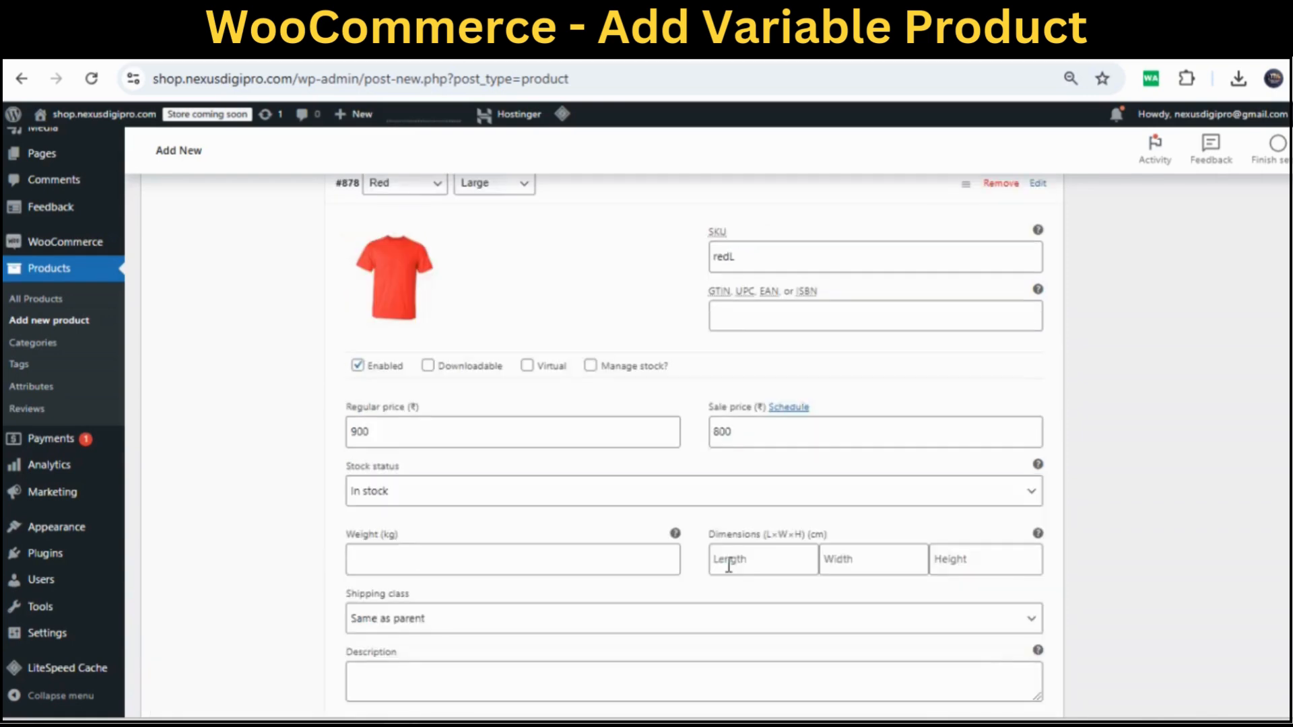
# Enter Red Large as the Red, Large variation's description and save the variation changes.
pyautogui.scroll(-3, 727, 564)
pyautogui.click(650, 496)
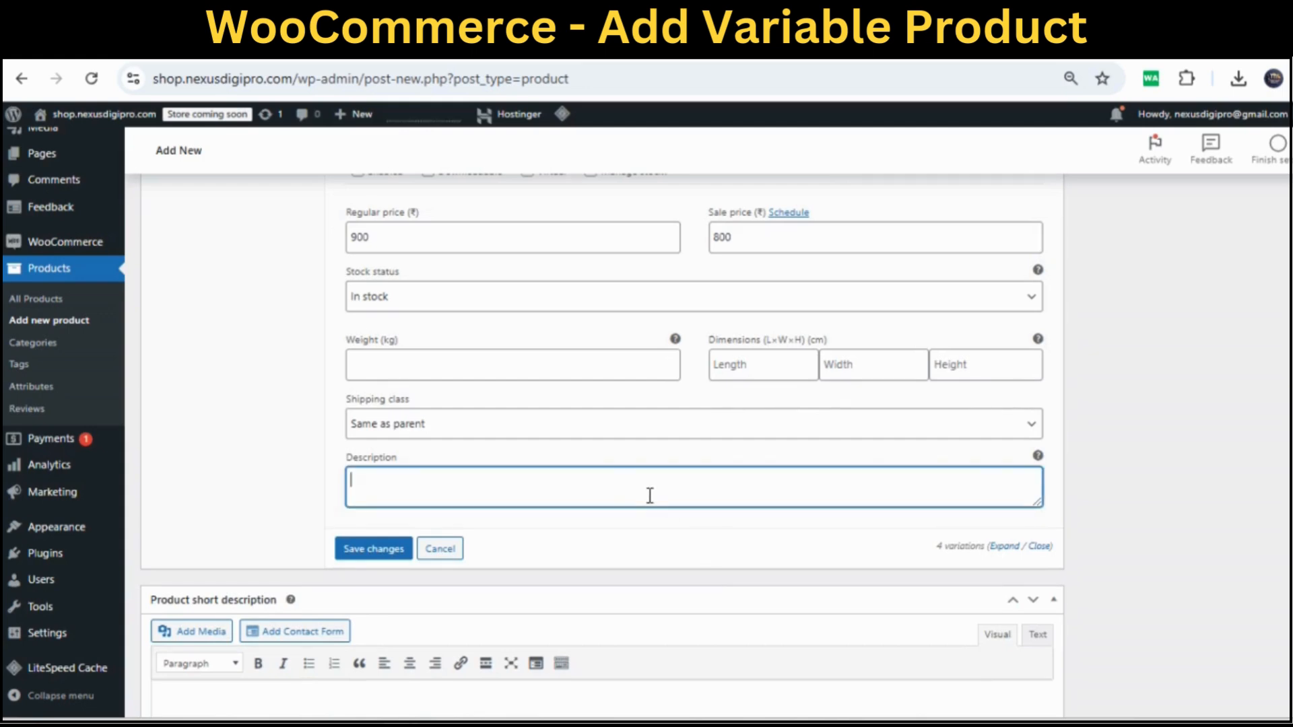
pyautogui.write('Red Large')
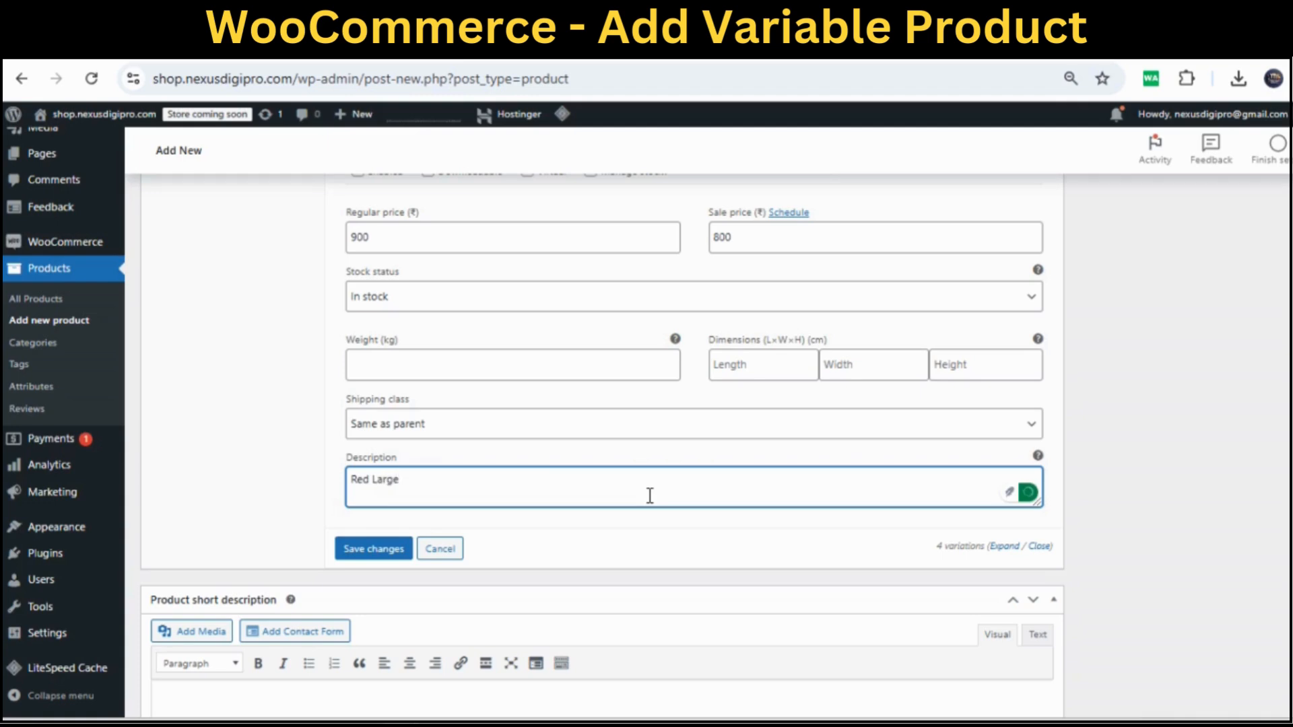
pyautogui.click(361, 550)
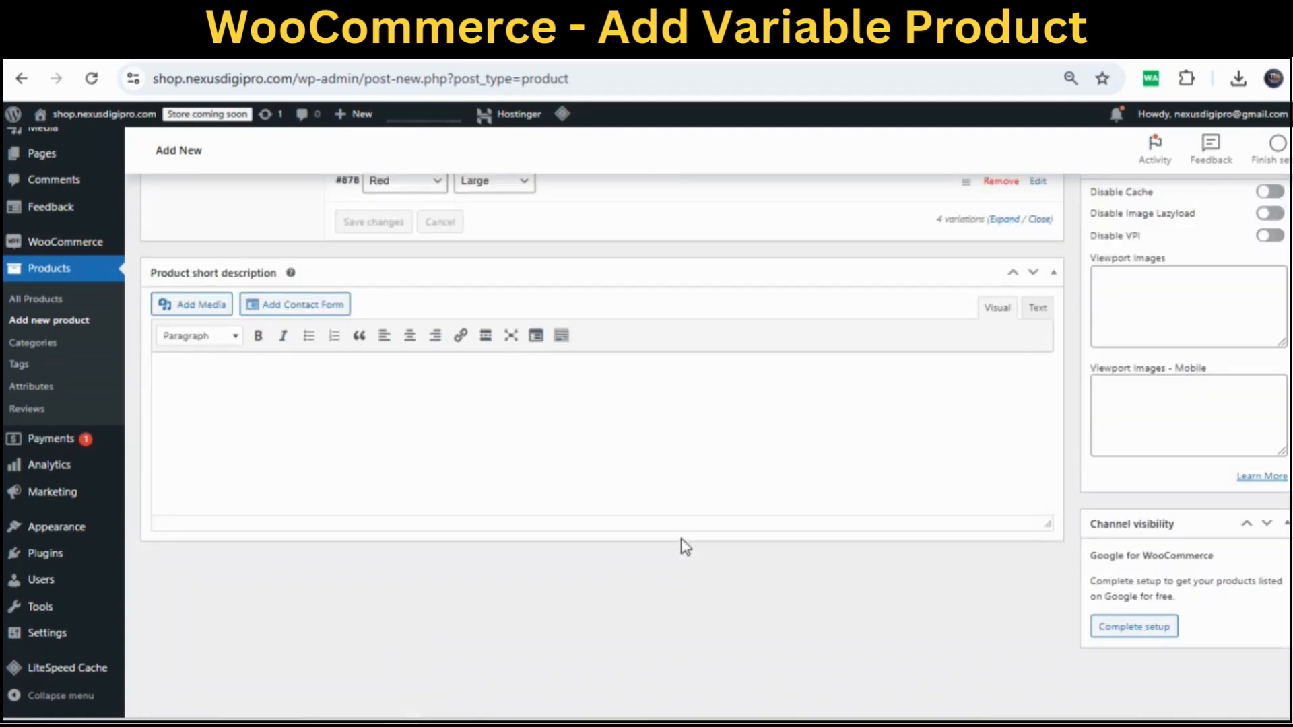
# Publish the Men's T-Shirt product and check the publication notice.
pyautogui.scroll(15, 794, 497)
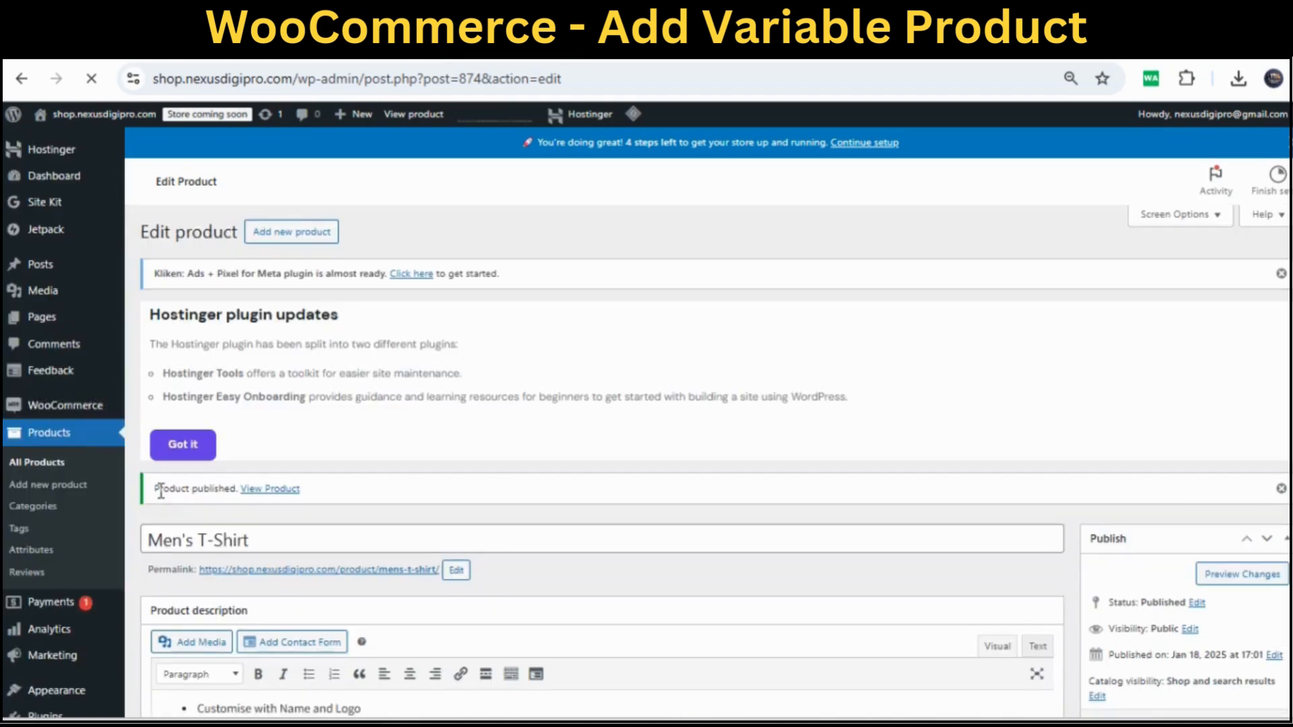
pyautogui.moveTo(160, 492); pyautogui.dragTo(228, 490)
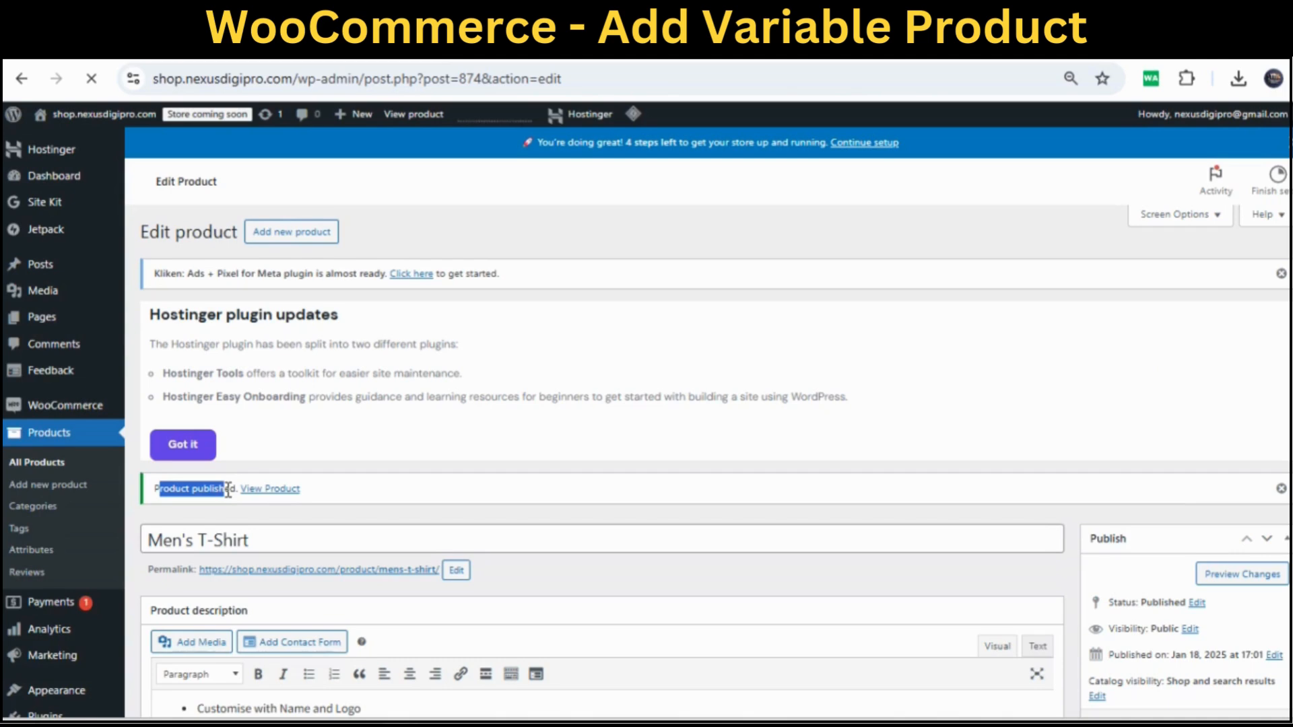
# View the published Men's T-Shirt product page and review the choices offered for Color and Size.
pyautogui.click(270, 489)
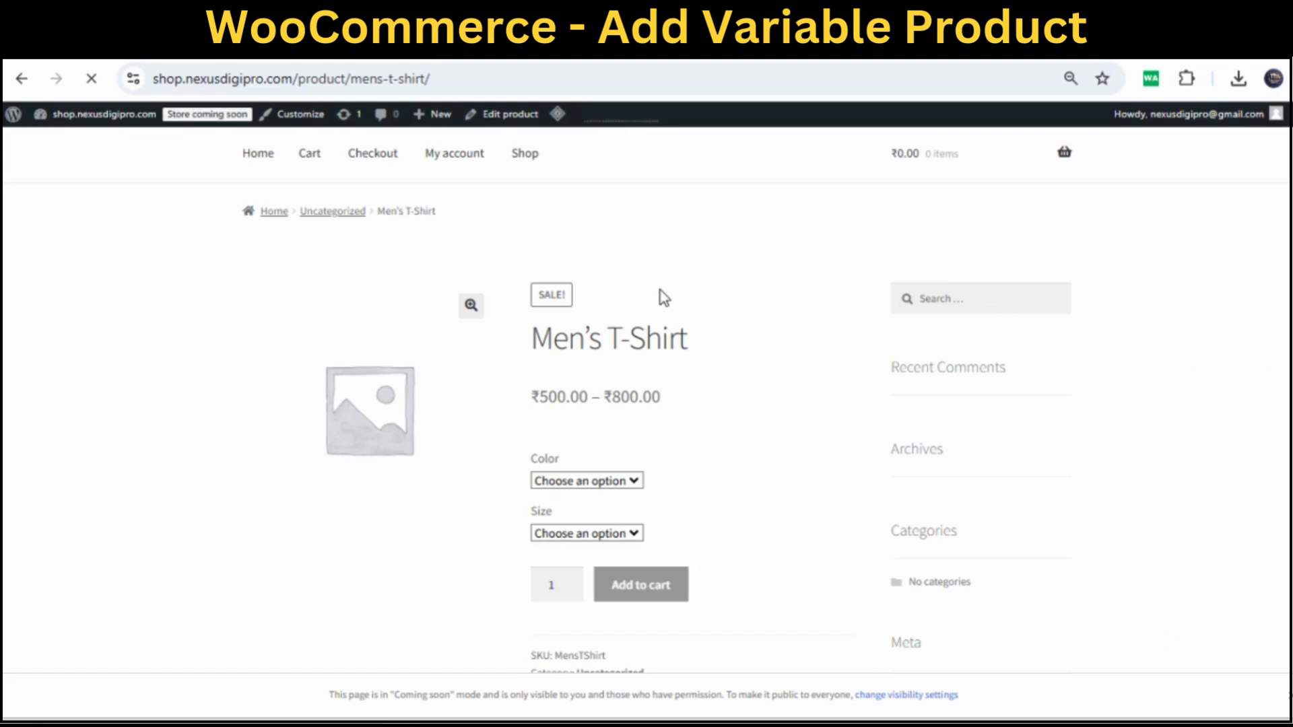
pyautogui.click(635, 482)
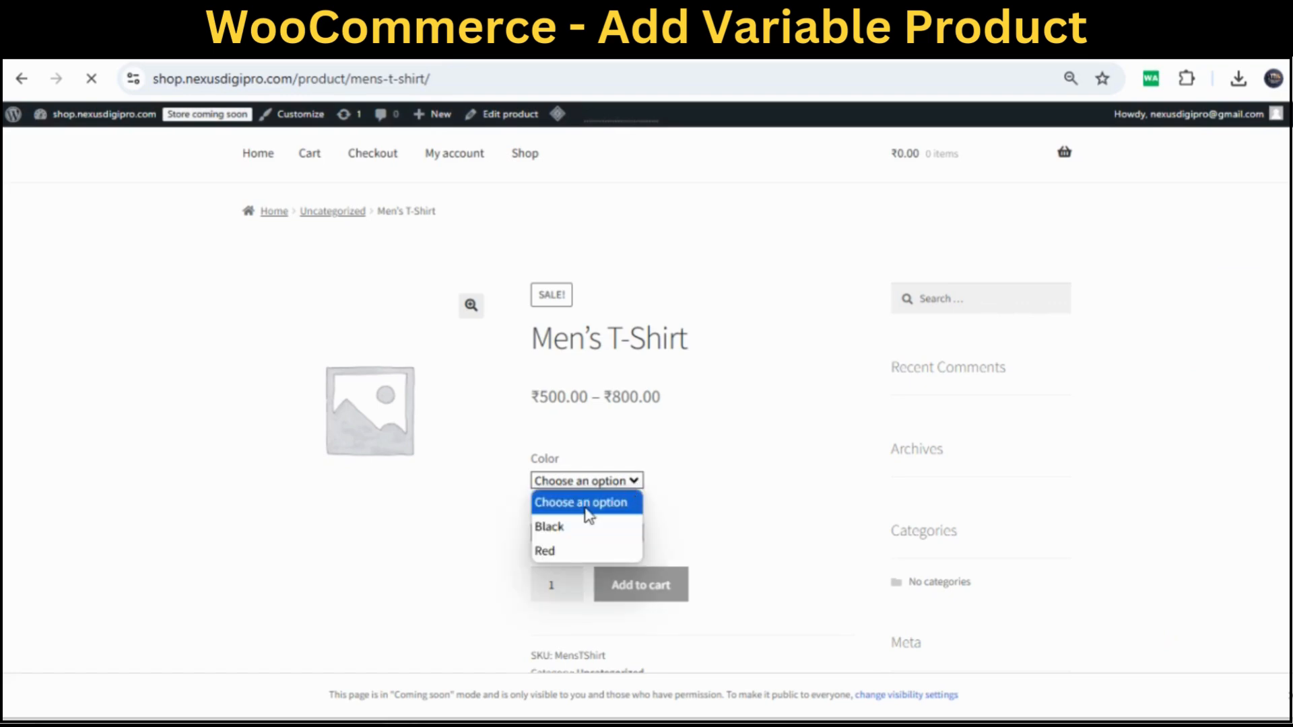
pyautogui.click(710, 513)
pyautogui.click(633, 534)
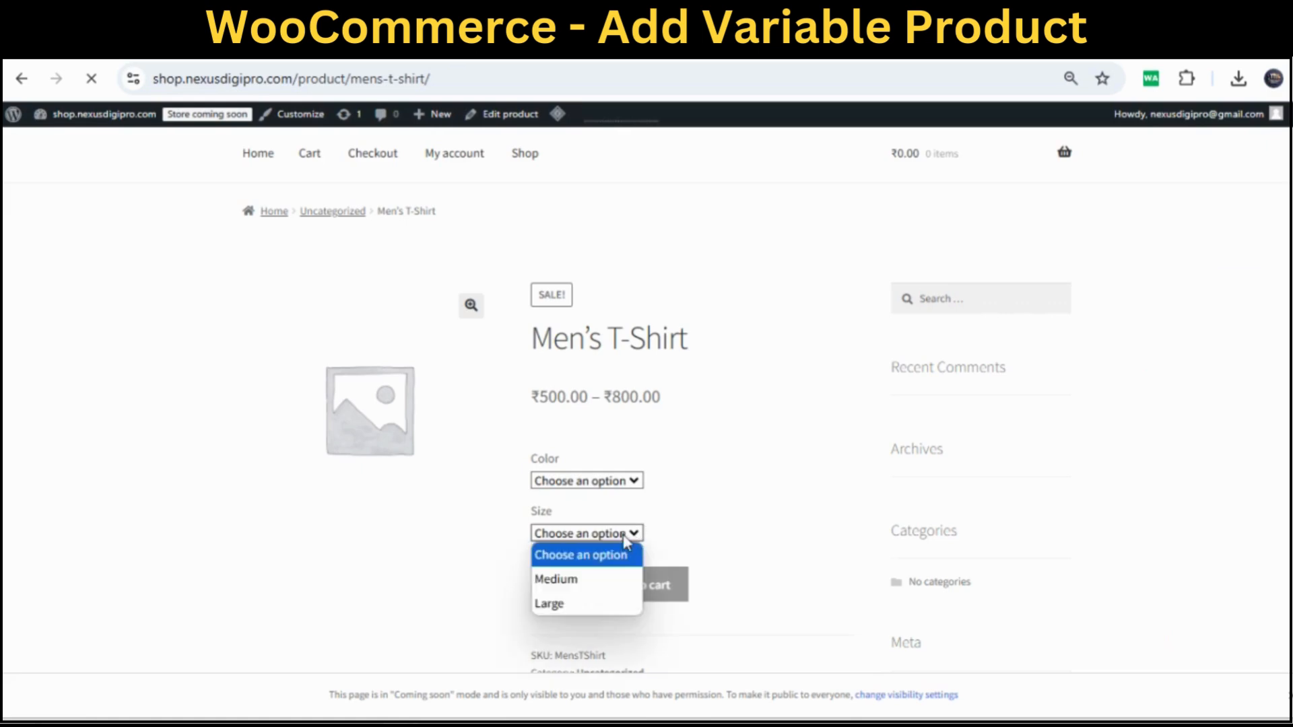
pyautogui.click(743, 516)
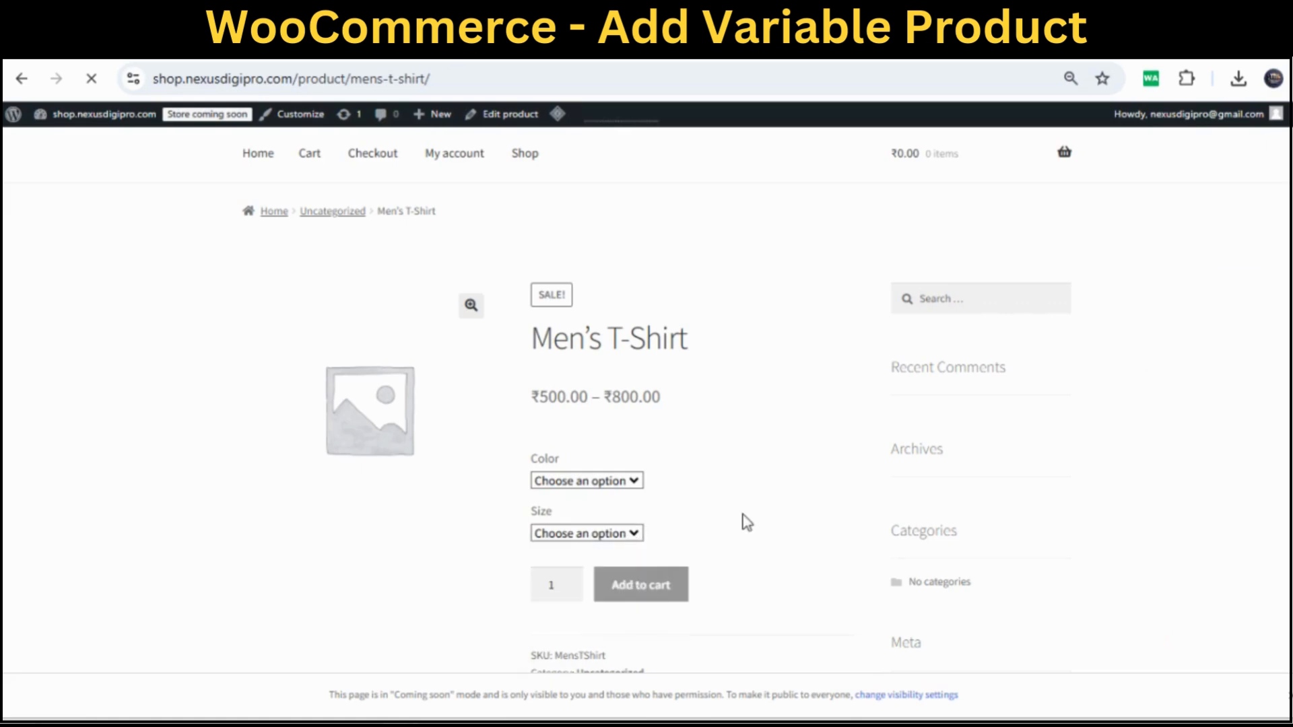
# Select the Black color and Medium size, and check the variation's image, price range, description, sale price and SKU.
pyautogui.click(633, 480)
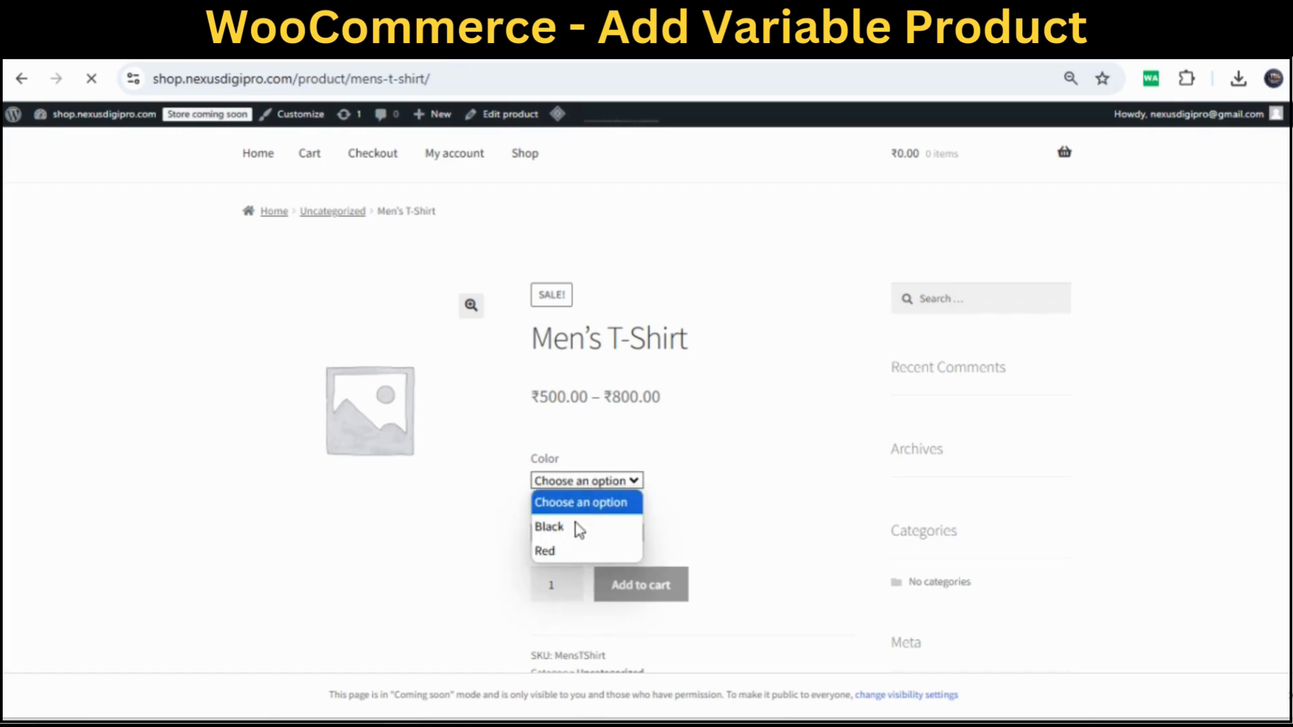
pyautogui.click(575, 527)
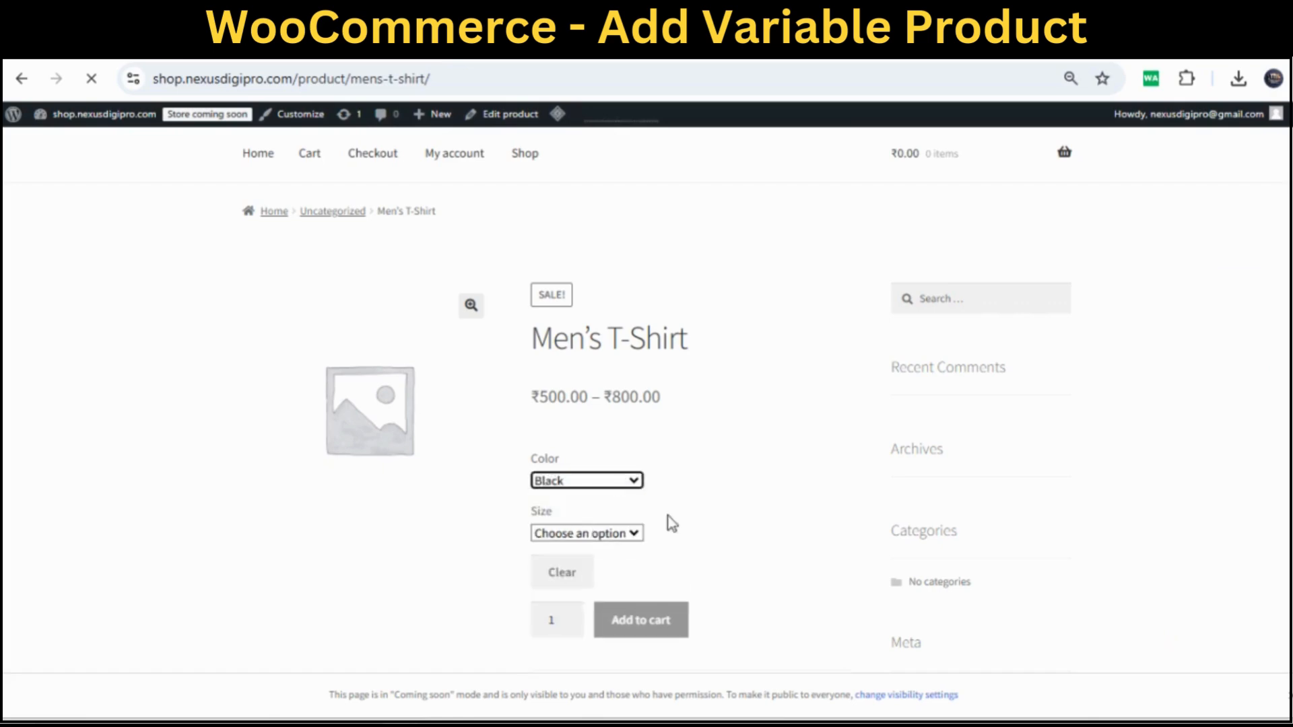
pyautogui.click(633, 532)
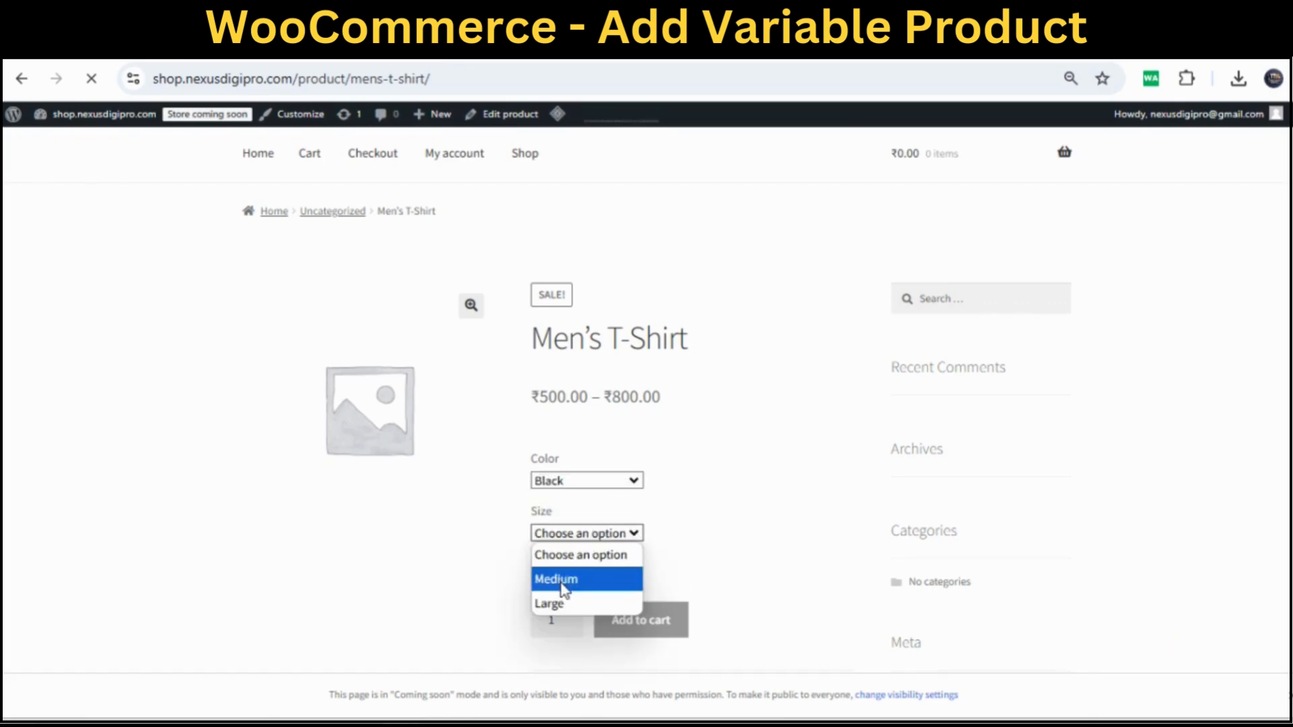
pyautogui.click(563, 581)
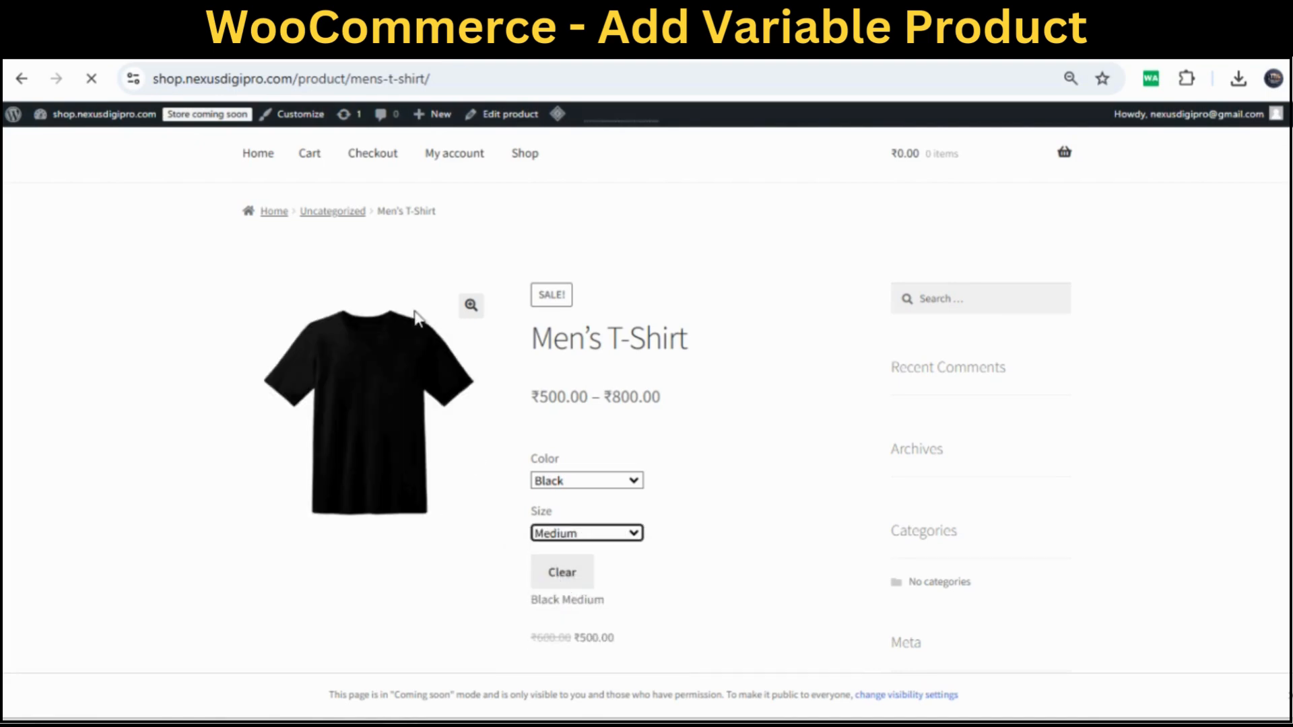
pyautogui.moveTo(539, 397); pyautogui.dragTo(654, 399)
pyautogui.click(691, 414)
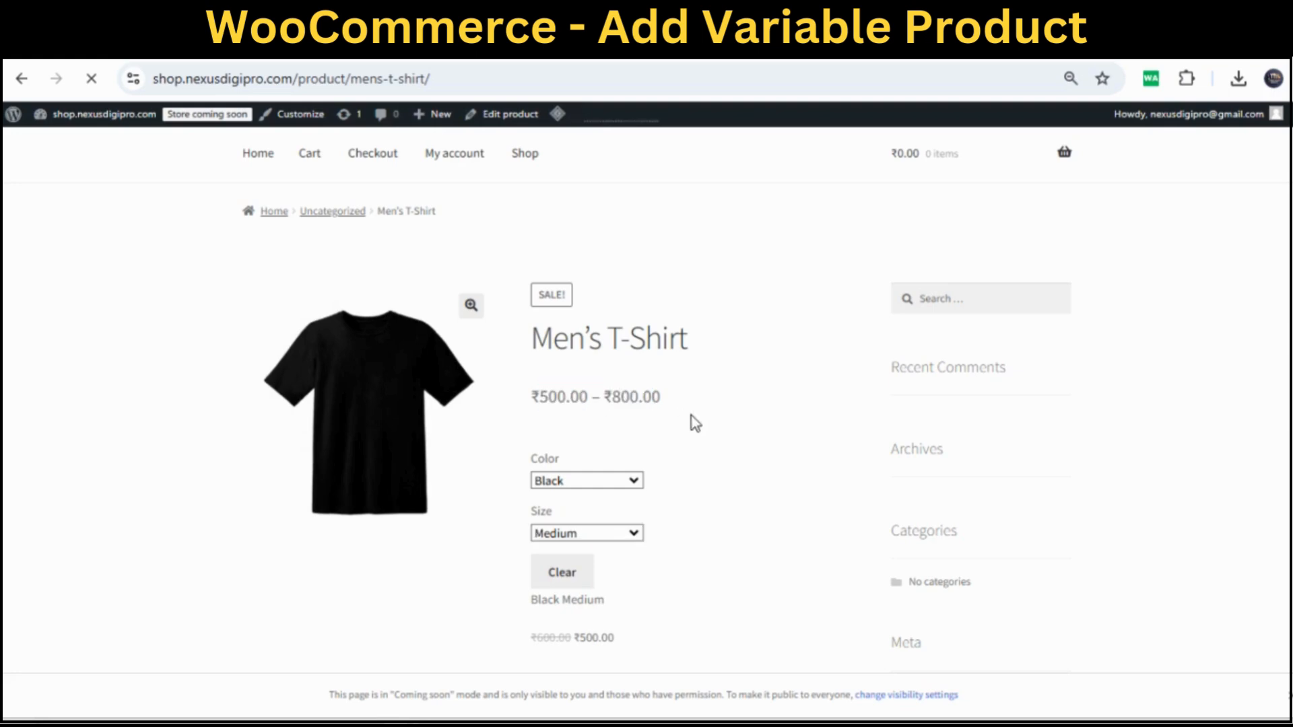
pyautogui.scroll(-2, 714, 429)
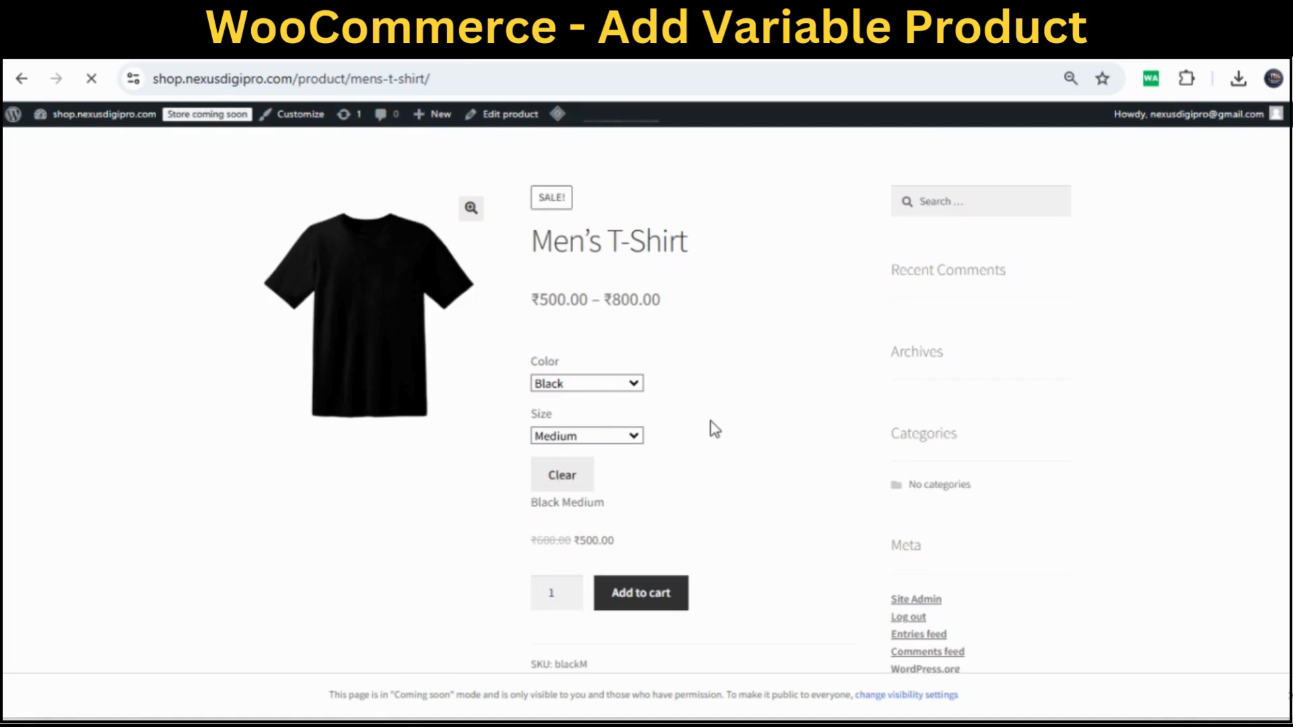
pyautogui.scroll(-2, 715, 429)
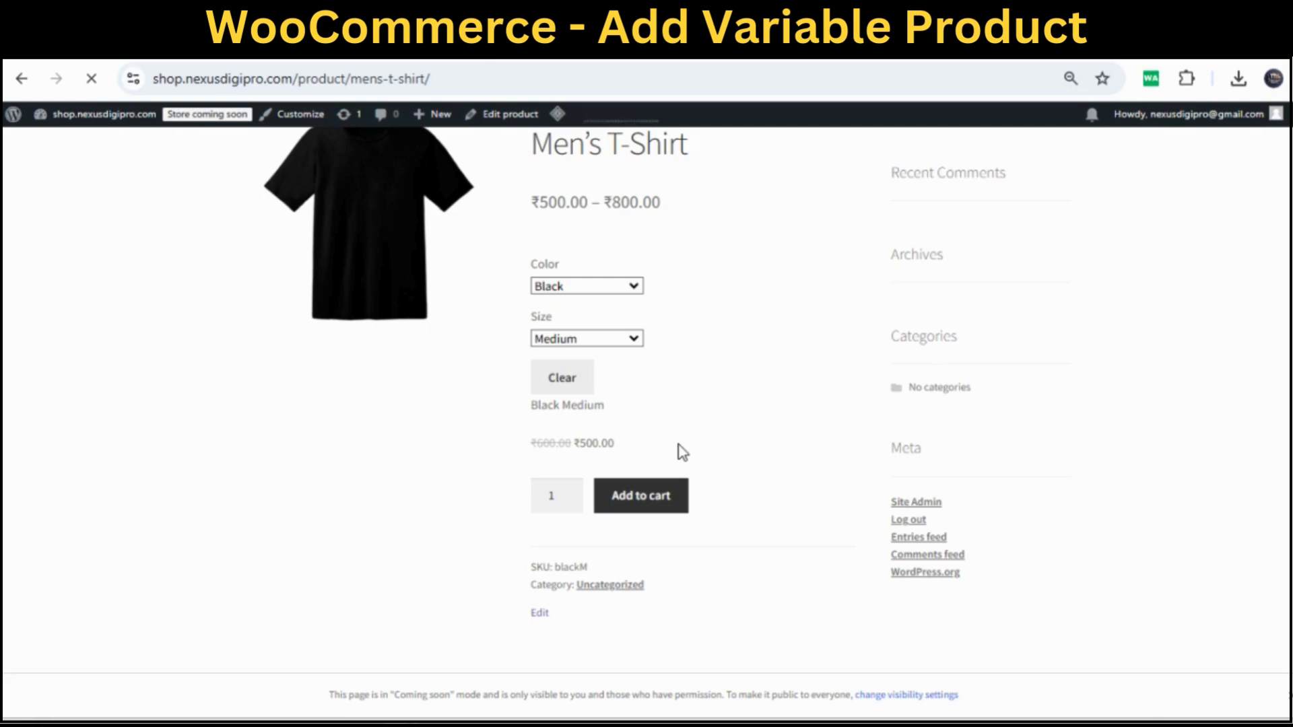
pyautogui.moveTo(543, 443); pyautogui.dragTo(565, 444)
pyautogui.click(718, 444)
pyautogui.scroll(2, 718, 445)
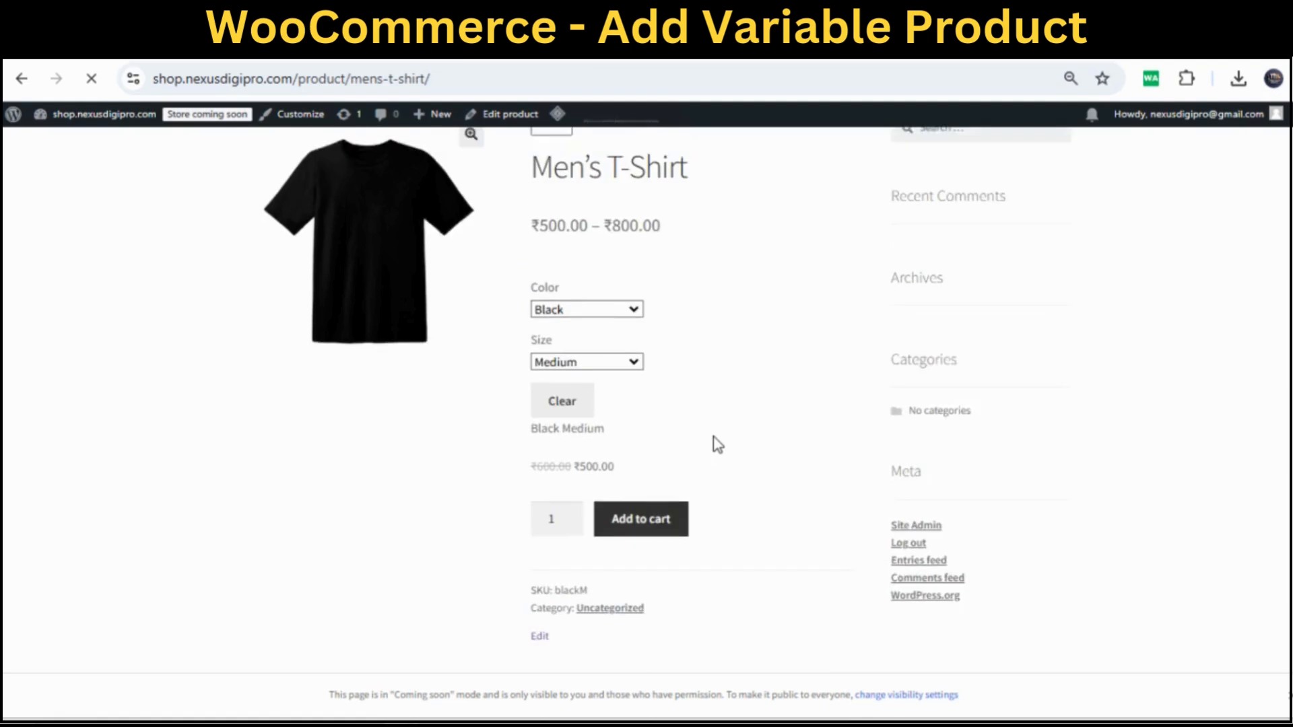
# Review the color choices, change the size to Large for the Black shirt and check that variation's prices.
pyautogui.click(641, 388)
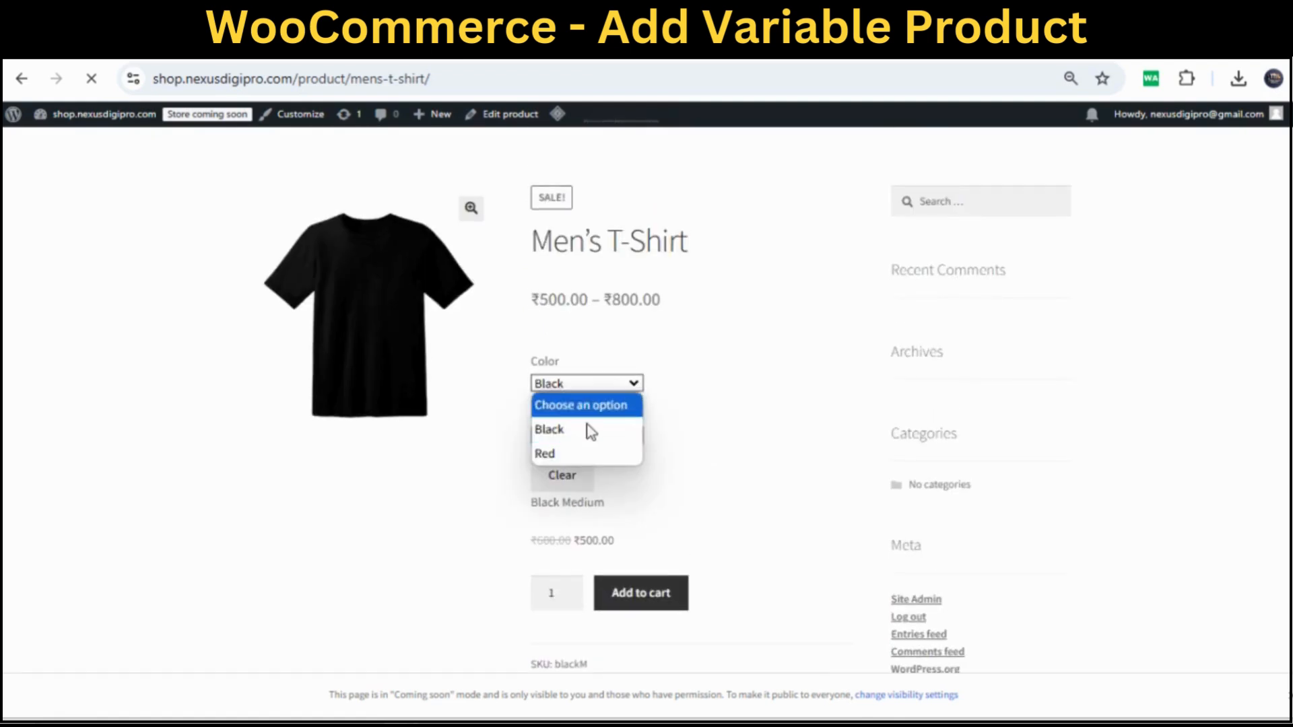
pyautogui.click(717, 431)
pyautogui.click(572, 438)
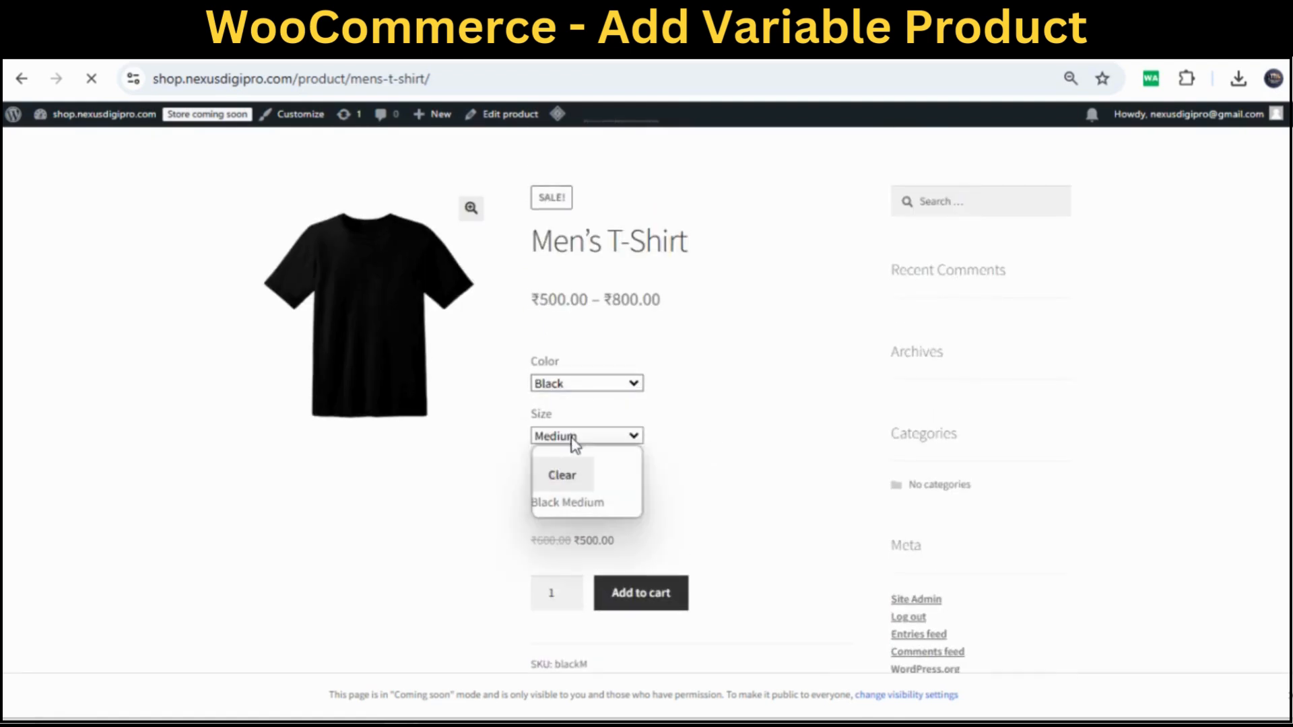
pyautogui.click(567, 507)
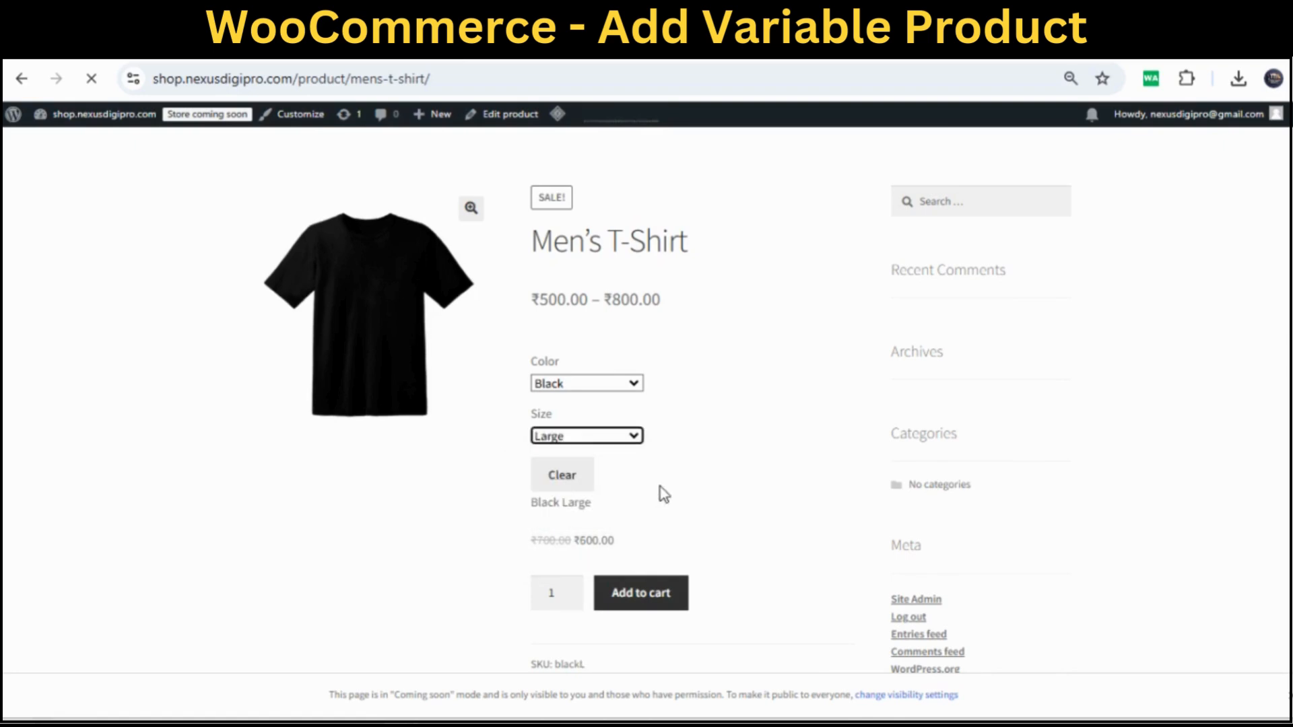
pyautogui.click(627, 541)
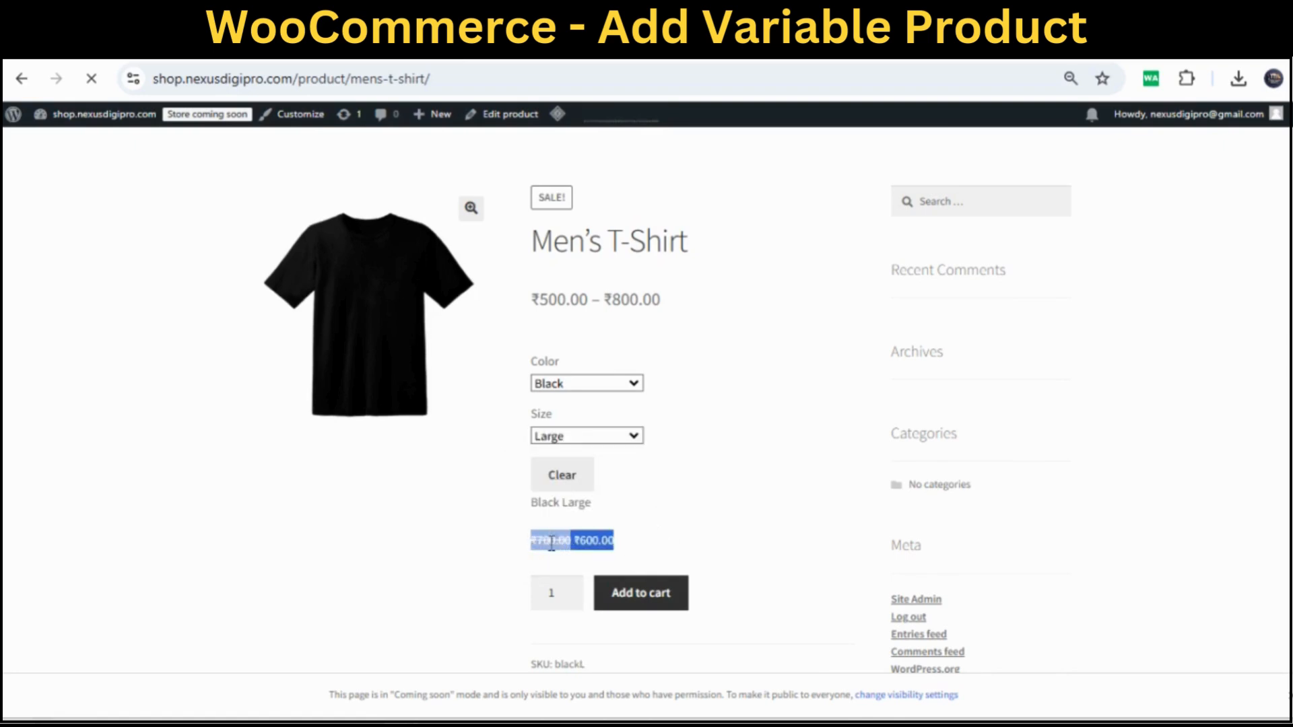
pyautogui.click(678, 542)
# Change the color to Red and the size from Large to Medium, checking the image, description and prices of both variations.
pyautogui.click(598, 389)
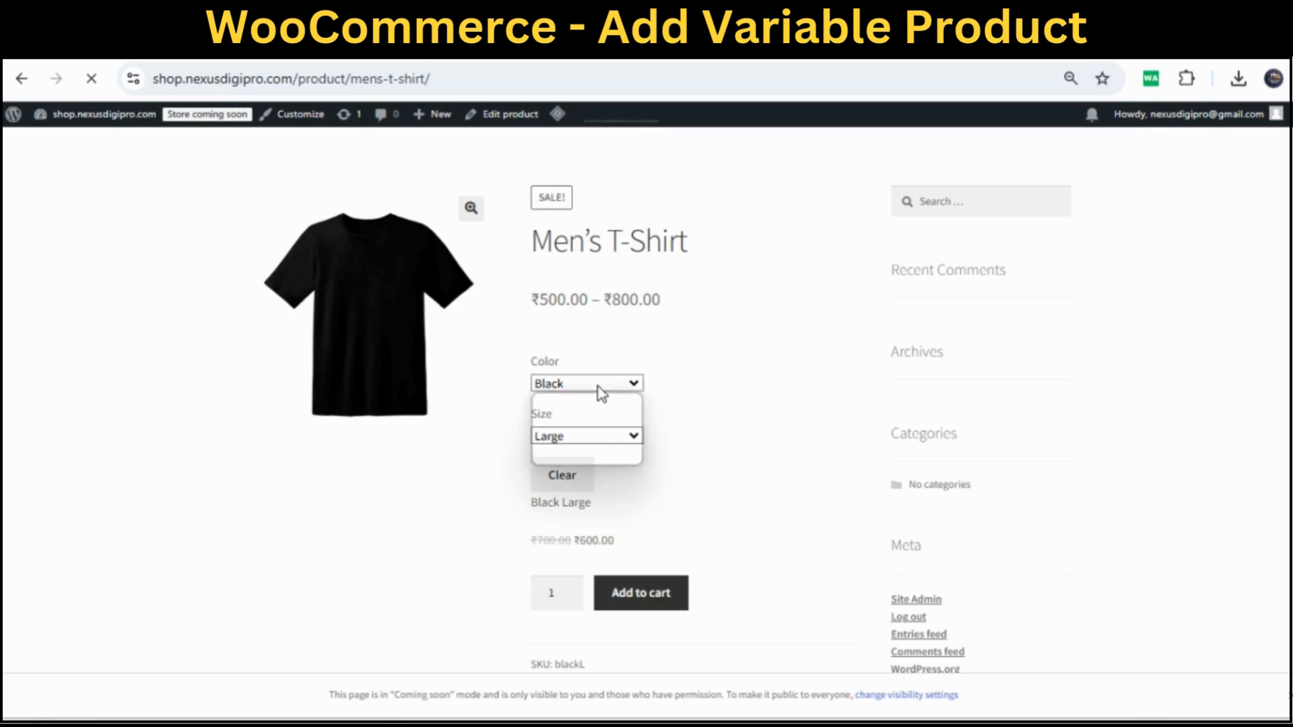
pyautogui.click(572, 450)
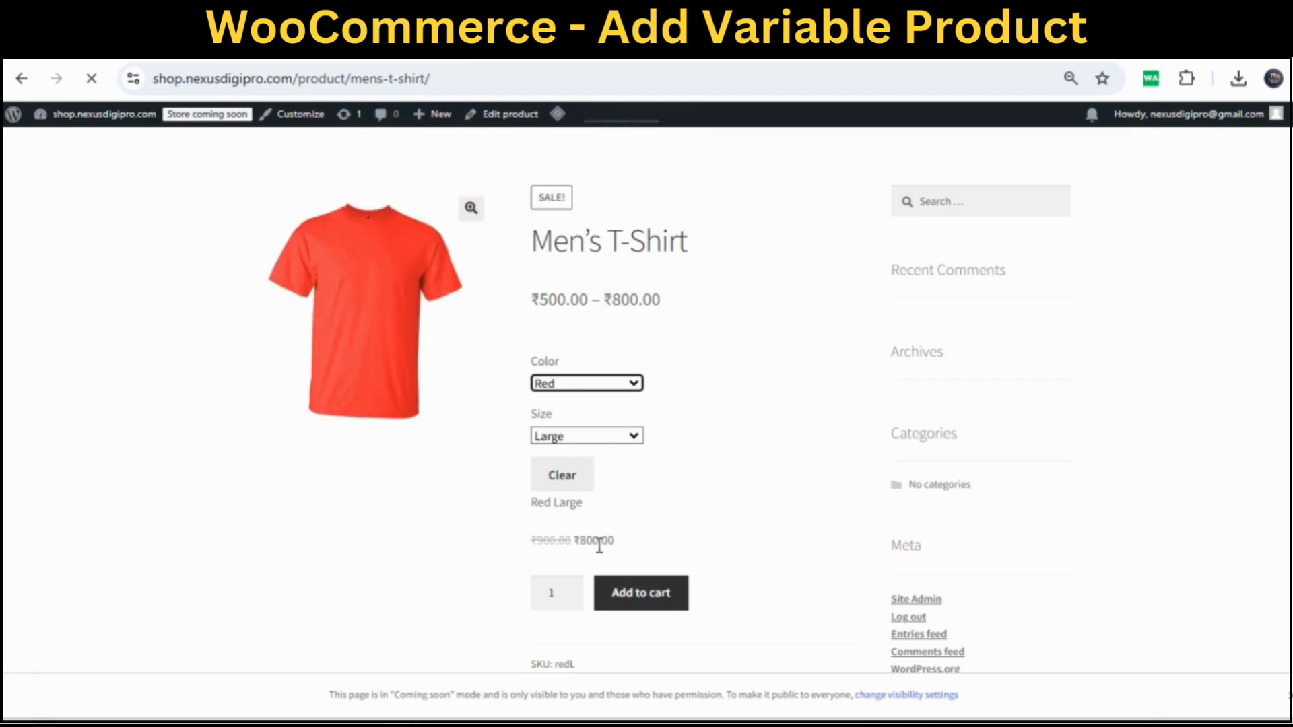
pyautogui.click(616, 436)
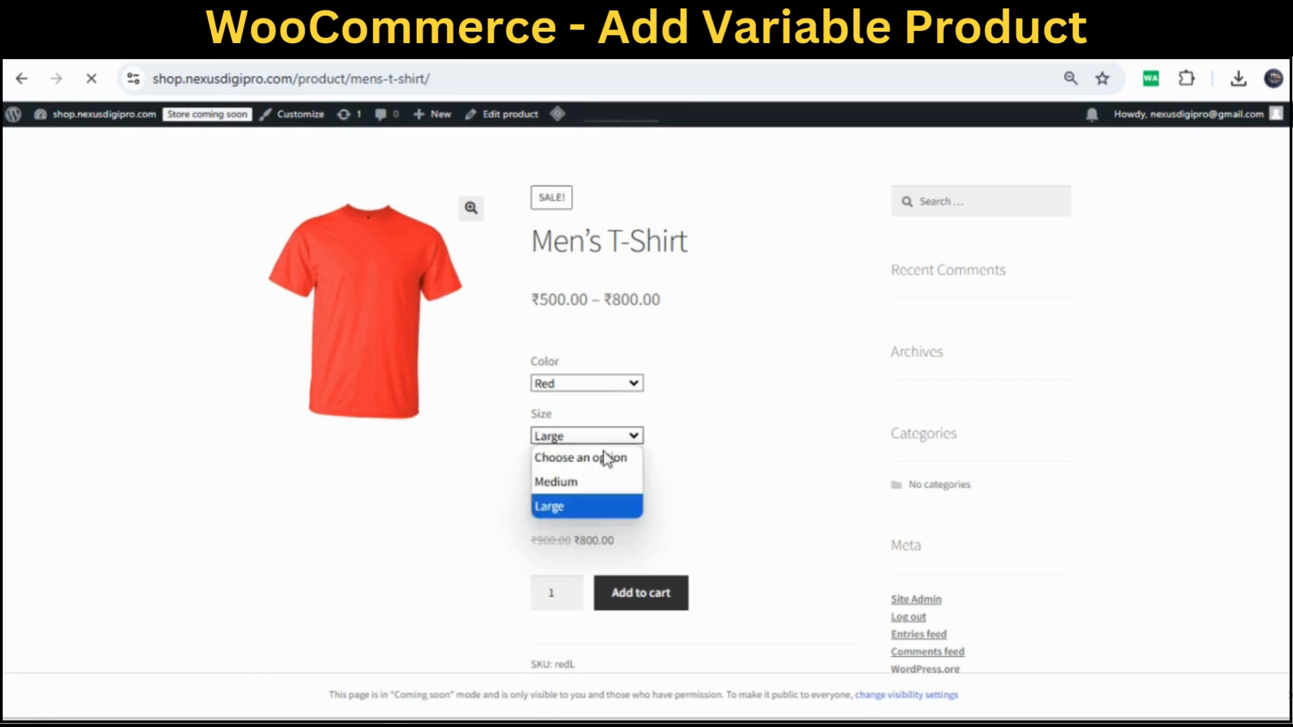
pyautogui.click(592, 490)
pyautogui.moveTo(618, 544); pyautogui.dragTo(590, 544)
pyautogui.click(708, 508)
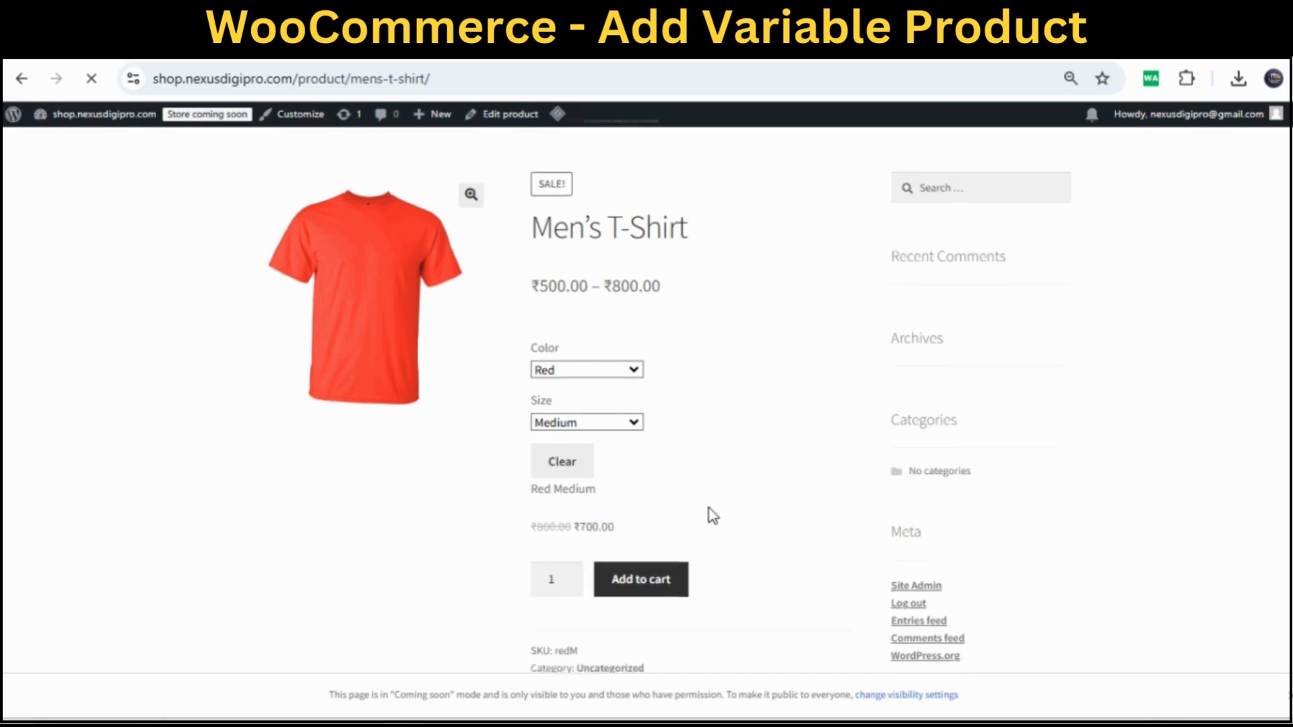
pyautogui.scroll(-2, 713, 515)
pyautogui.scroll(2, 713, 515)
pyautogui.scroll(2, 710, 515)
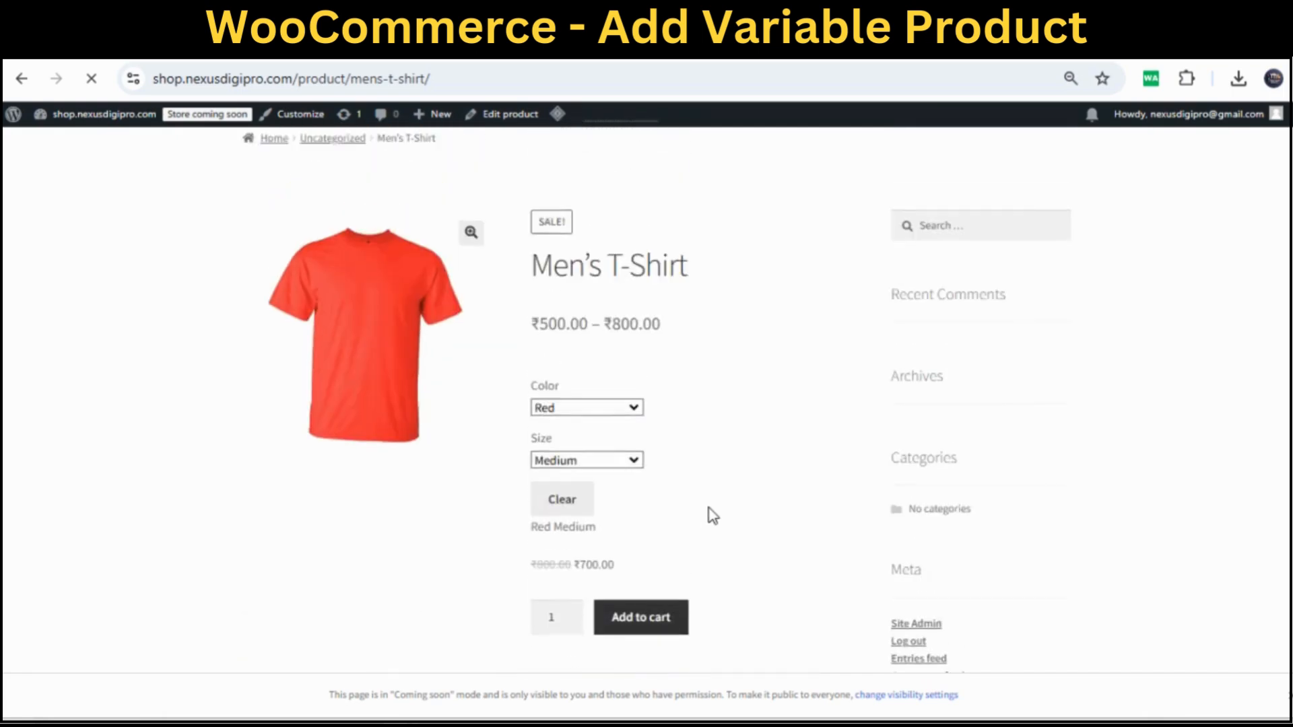